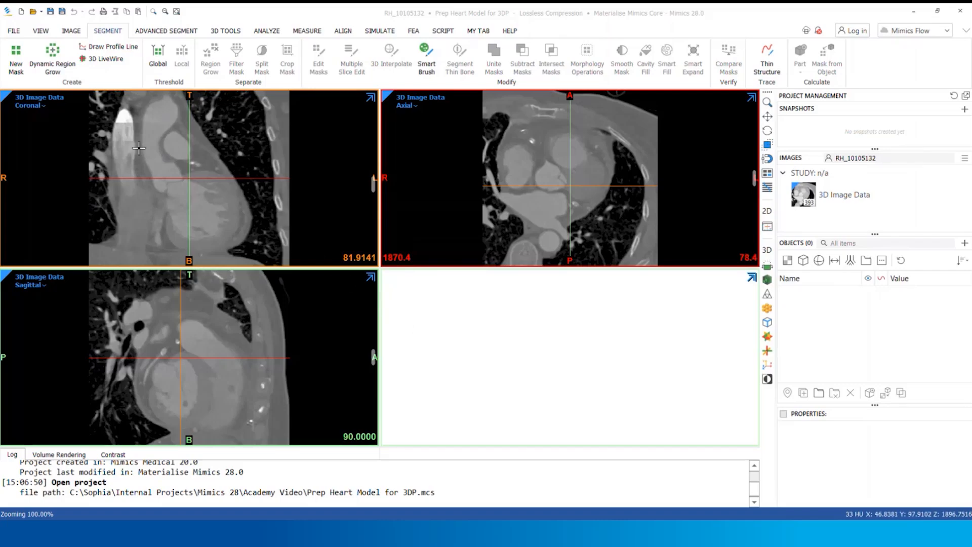
Create a new mask from the CT images with a threshold range of 185 to 3071 HU
{"action": "left_click", "coordinate": [17, 65]}
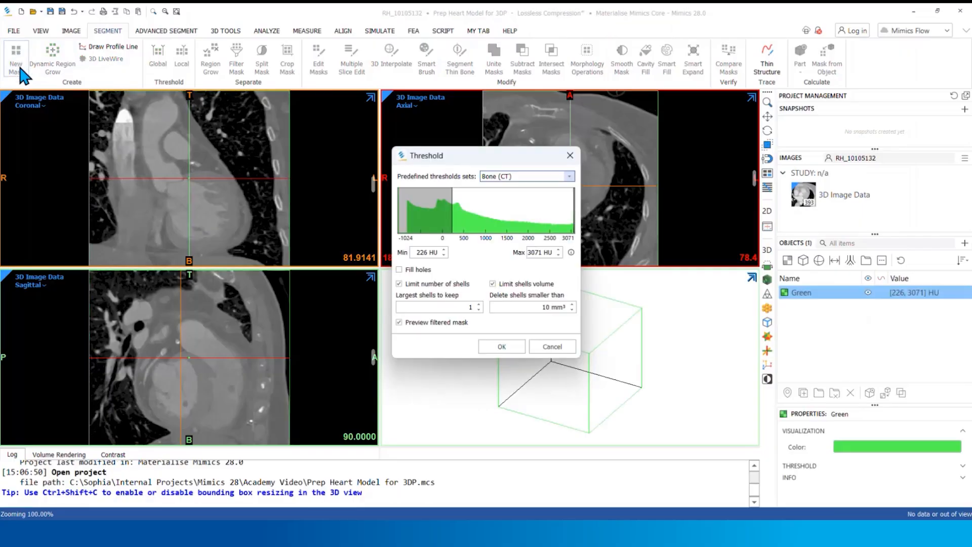
{"action": "left_click_drag", "start_coordinate": [437, 156], "coordinate": [356, 230]}
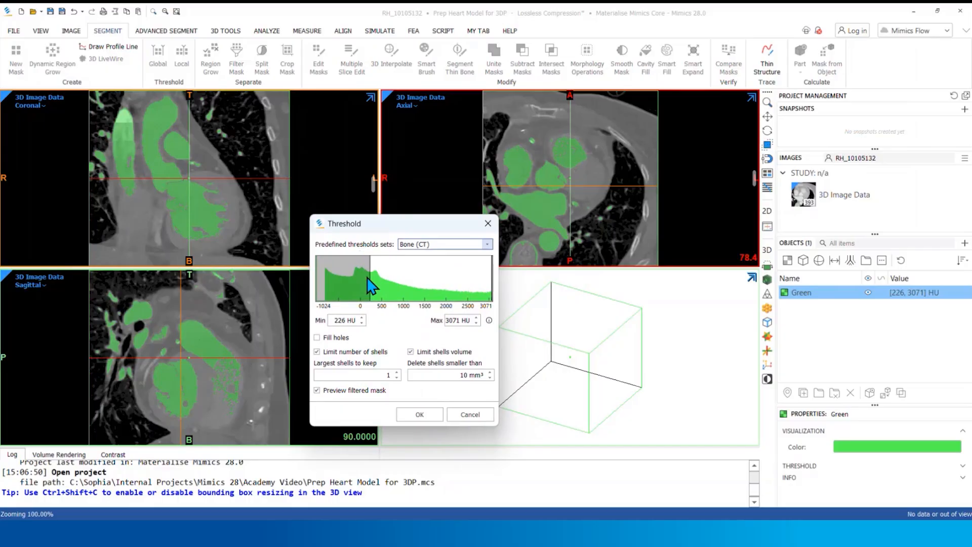
{"action": "left_click_drag", "start_coordinate": [370, 286], "coordinate": [367, 286]}
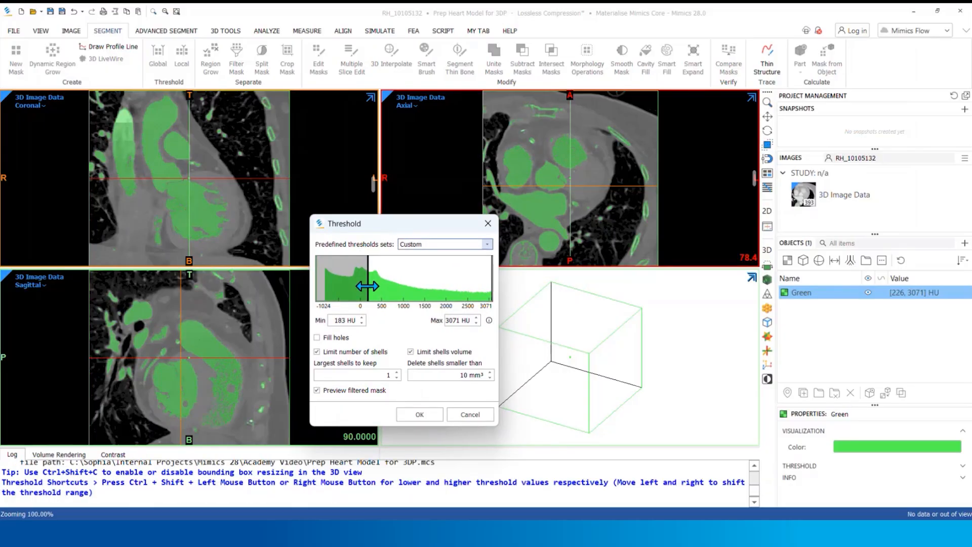
{"action": "left_click", "coordinate": [363, 317]}
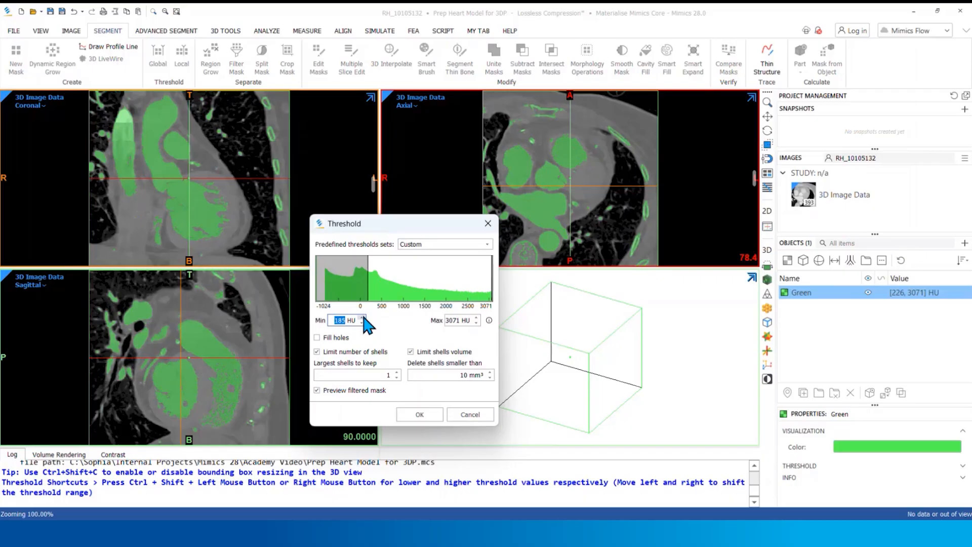
Try a minimum threshold of 325 HU while checking vessel coverage on an axial slice, and restore it to 185 HU
{"action": "mouse_move", "coordinate": [754, 179]}
{"action": "left_mouse_down"}
{"action": "mouse_move", "coordinate": [752, 211]}
{"action": "mouse_move", "coordinate": [737, 170]}
{"action": "left_mouse_up"}
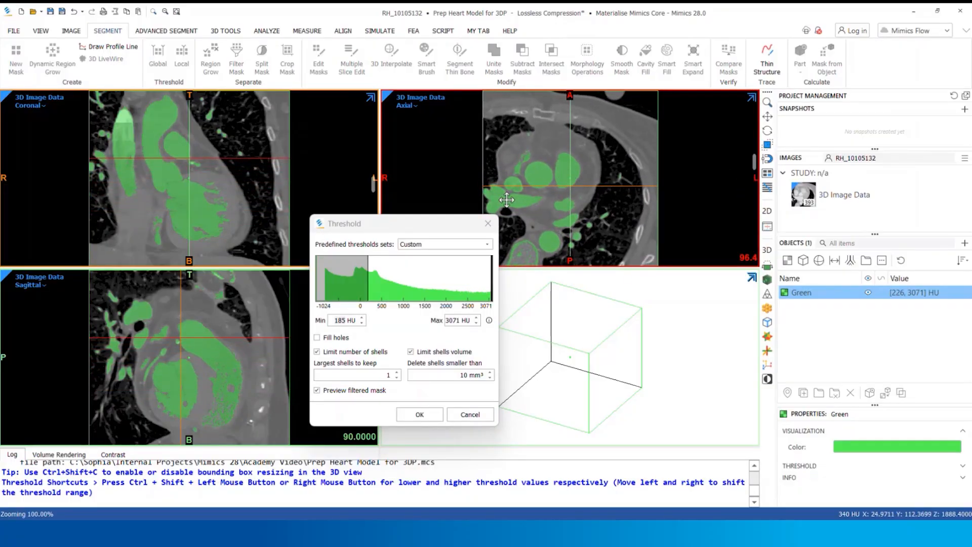
{"action": "right_click_drag", "start_coordinate": [506, 200], "coordinate": [514, 175]}
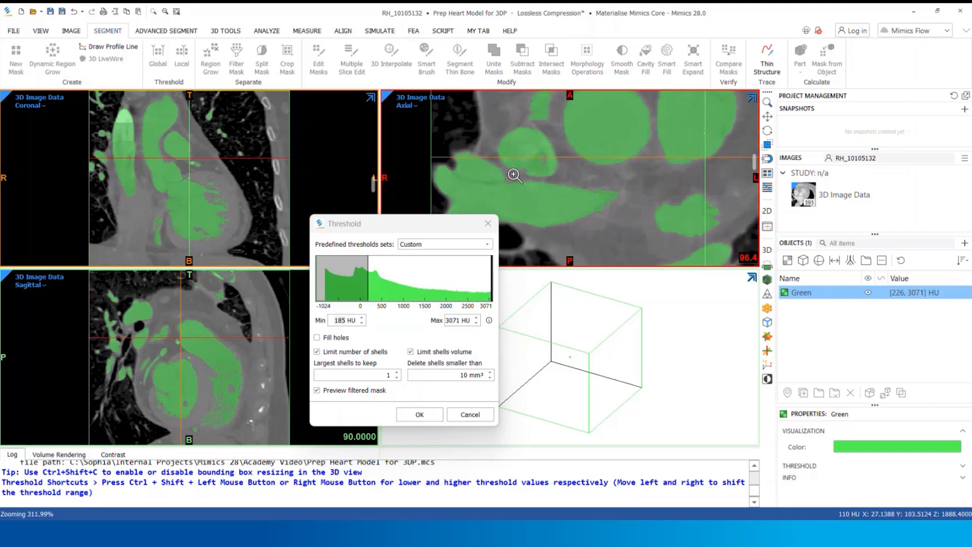
{"action": "left_click_drag", "start_coordinate": [369, 279], "coordinate": [374, 280]}
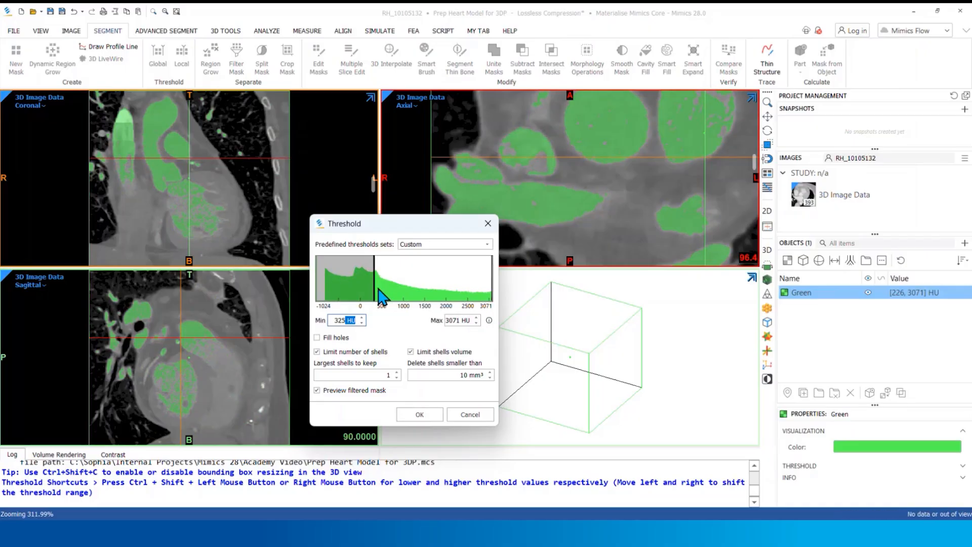
{"action": "double_click", "coordinate": [349, 320]}
{"action": "type", "text": "185"}
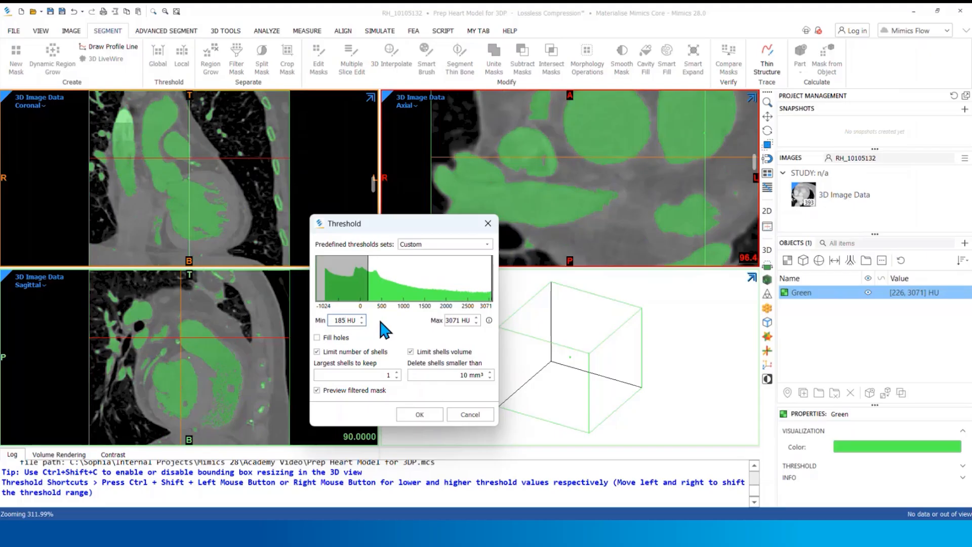
Enable the 3D preview of the mask and apply the threshold, keeping only the largest shell
{"action": "left_click", "coordinate": [448, 320]}
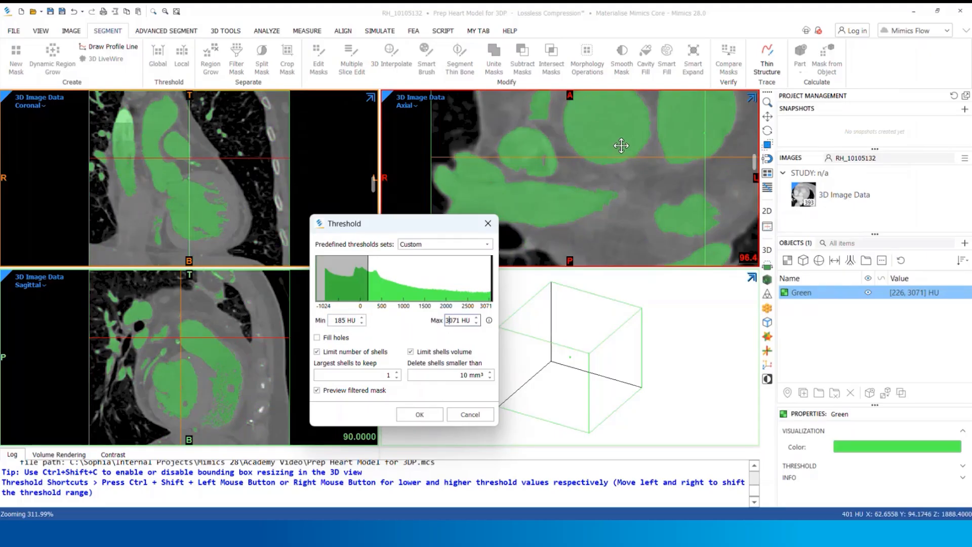
{"action": "right_click_drag", "start_coordinate": [622, 146], "coordinate": [615, 165], "text": "ctrl"}
{"action": "middle_click_drag", "start_coordinate": [636, 156], "coordinate": [590, 165]}
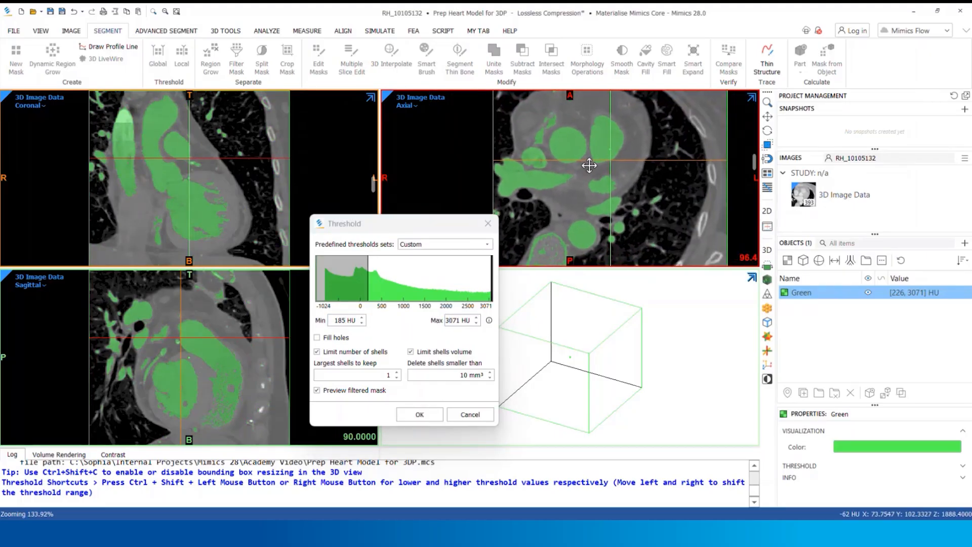
{"action": "left_click", "coordinate": [768, 282]}
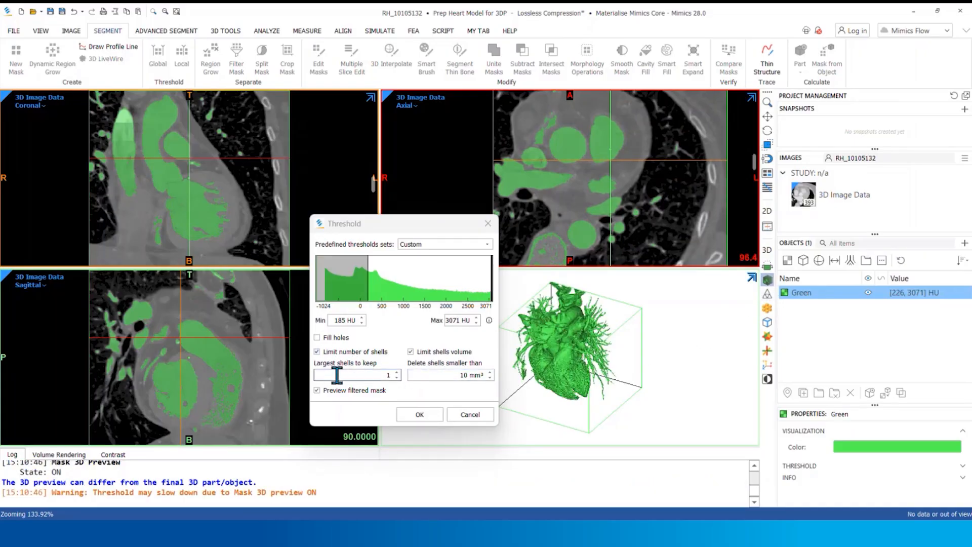
{"action": "left_click", "coordinate": [418, 417]}
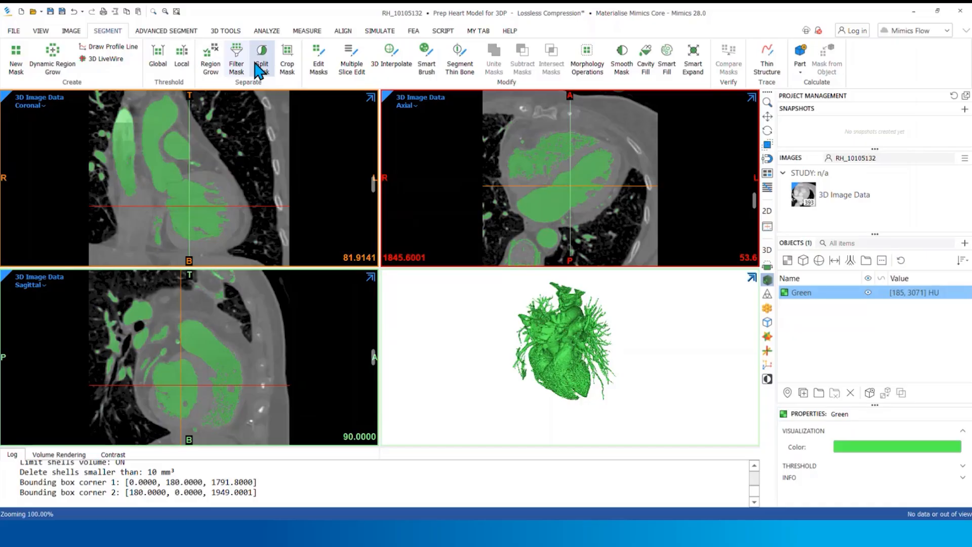
Start a Split Mask operation on the Green mask and name its two regions Left Heart and Right Heart
{"action": "left_click", "coordinate": [255, 65]}
{"action": "left_click", "coordinate": [608, 221]}
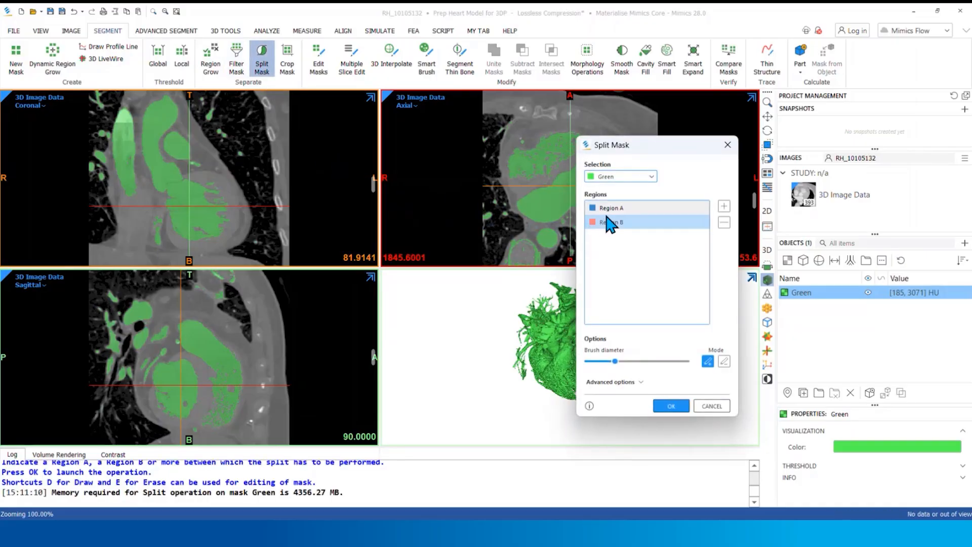
{"action": "left_click_drag", "start_coordinate": [623, 152], "coordinate": [365, 177]}
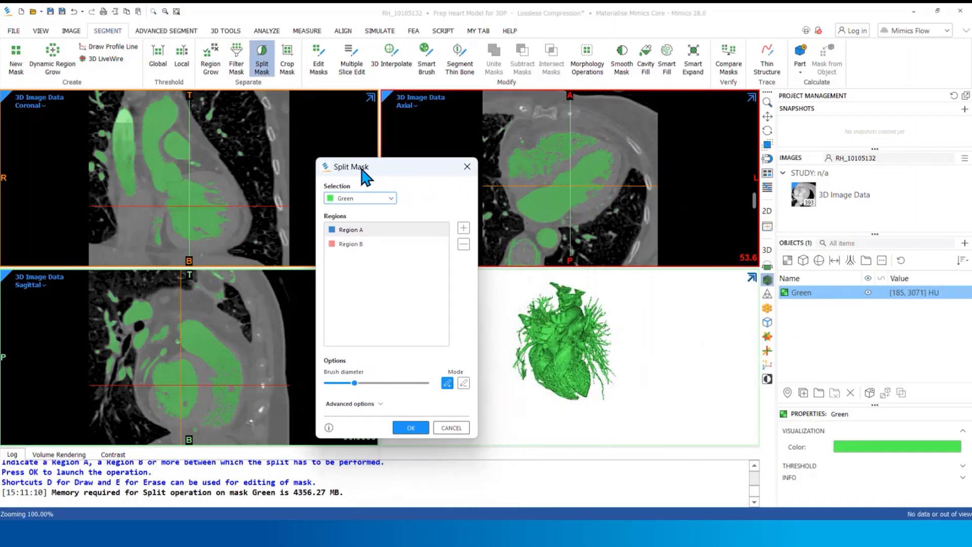
{"action": "double_click", "coordinate": [373, 229]}
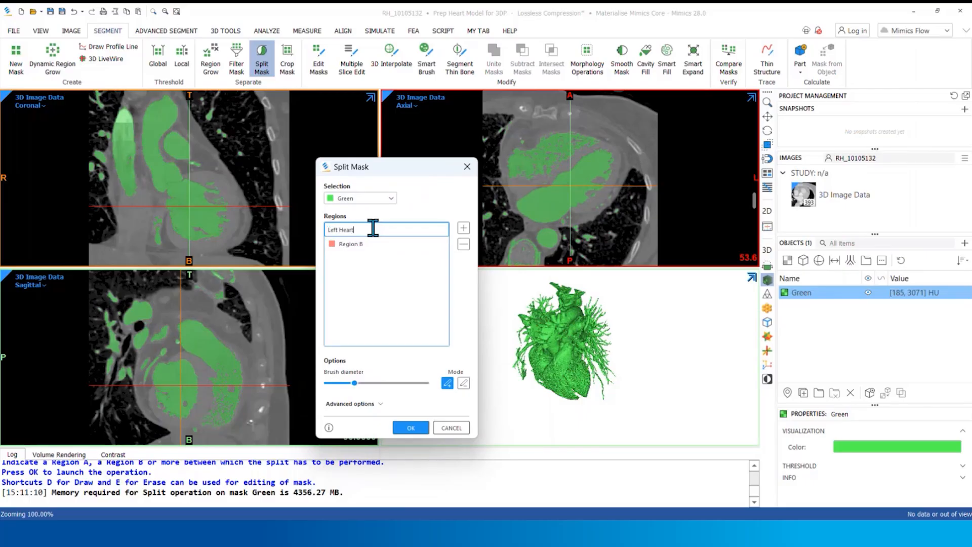
{"action": "key", "text": "Return"}
{"action": "left_click", "coordinate": [376, 244]}
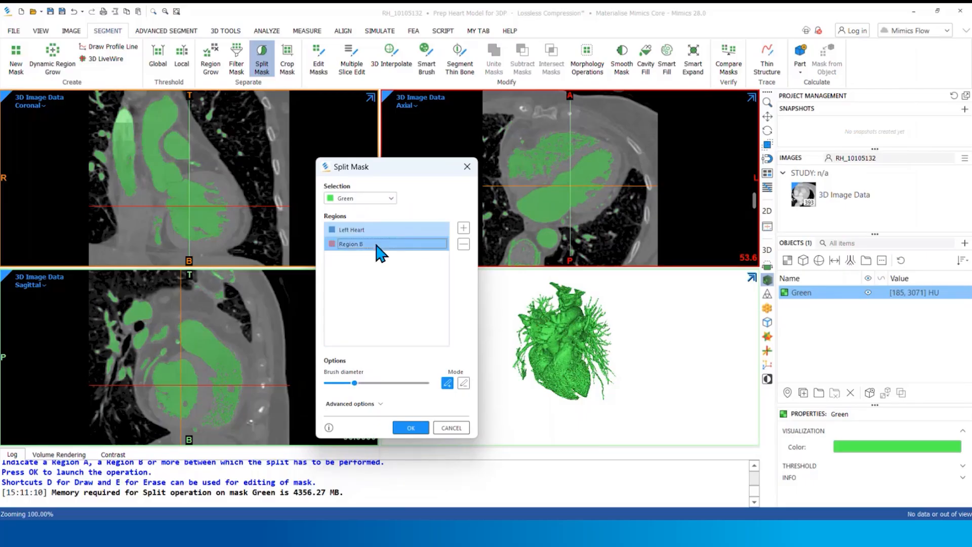
{"action": "double_click", "coordinate": [376, 244]}
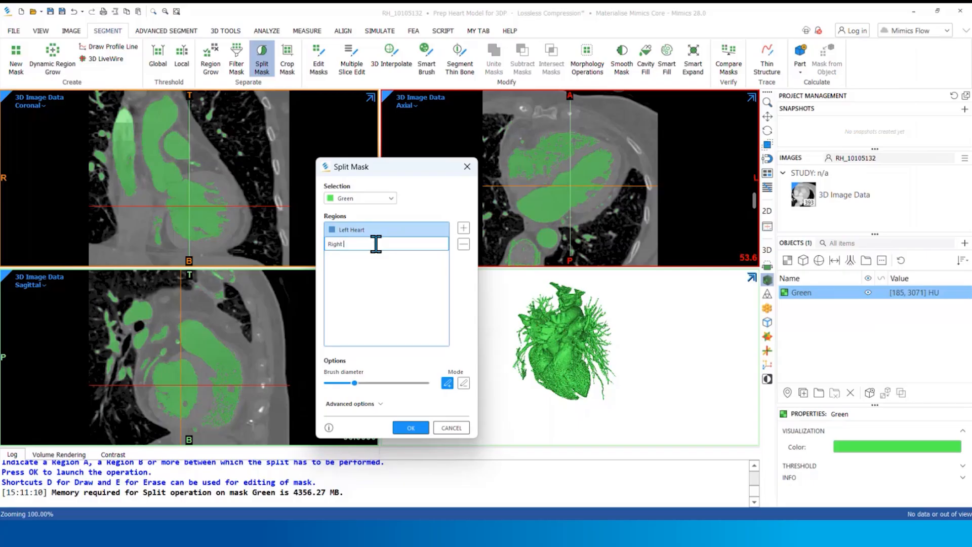
{"action": "left_click", "coordinate": [408, 281]}
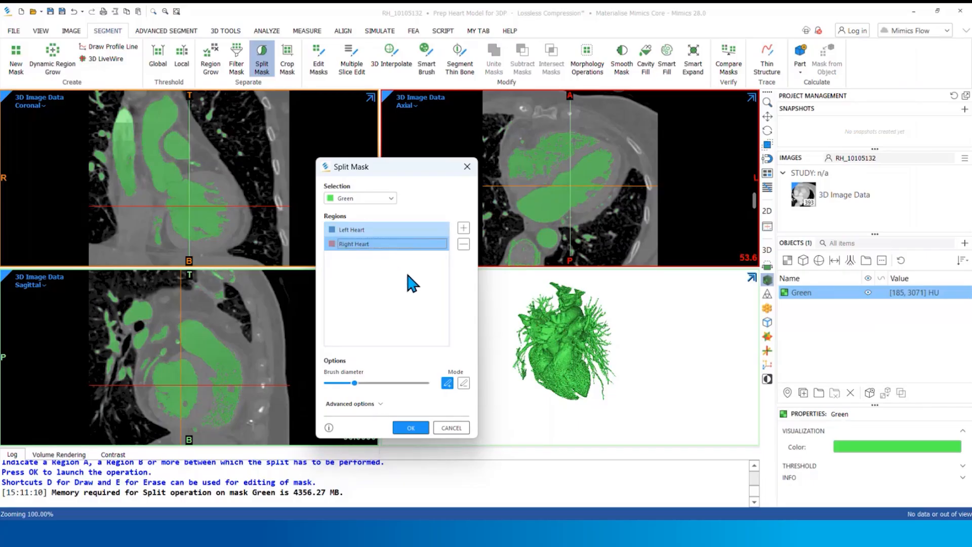
Add a third split region named Other
{"action": "left_click", "coordinate": [463, 227]}
{"action": "left_click", "coordinate": [378, 259]}
{"action": "double_click", "coordinate": [377, 259]}
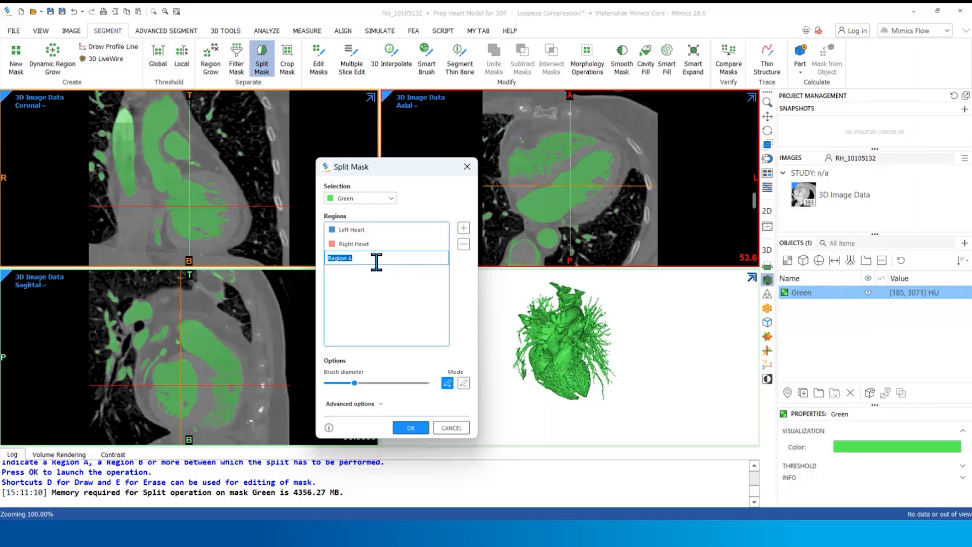
{"action": "left_click", "coordinate": [387, 285]}
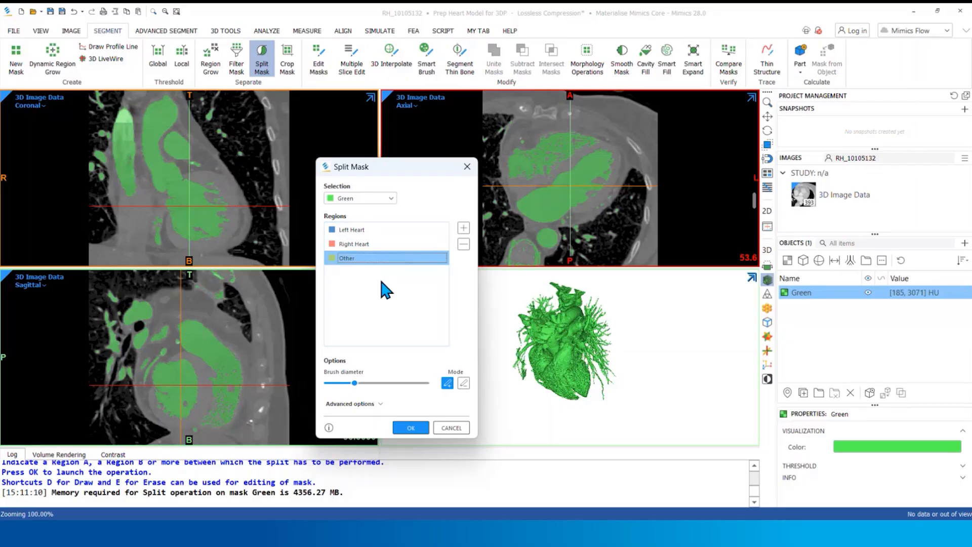
On the axial slice, mark the left chambers and descending aorta as Left Heart and the right chambers as Right Heart
{"action": "left_click", "coordinate": [375, 231]}
{"action": "double_click", "coordinate": [373, 231]}
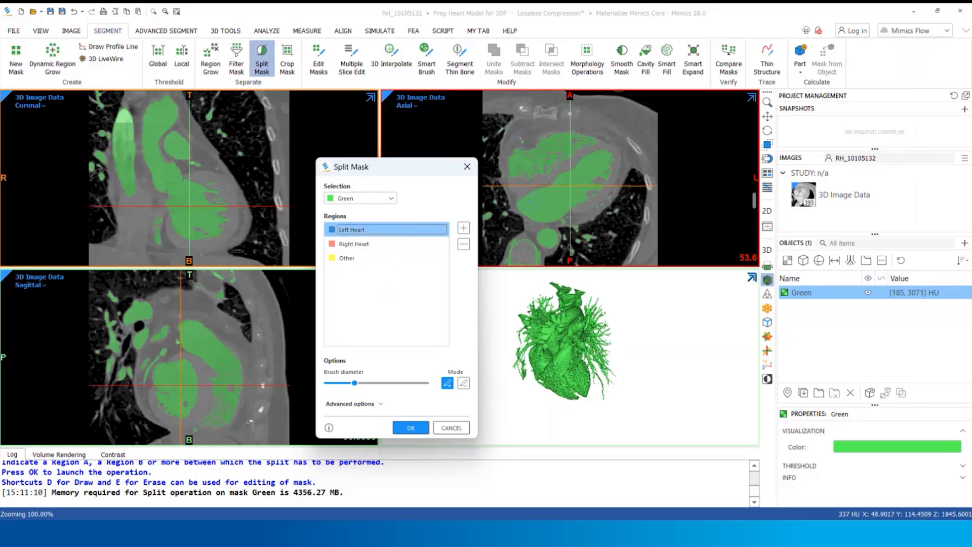
{"action": "left_click_drag", "start_coordinate": [588, 170], "coordinate": [554, 202]}
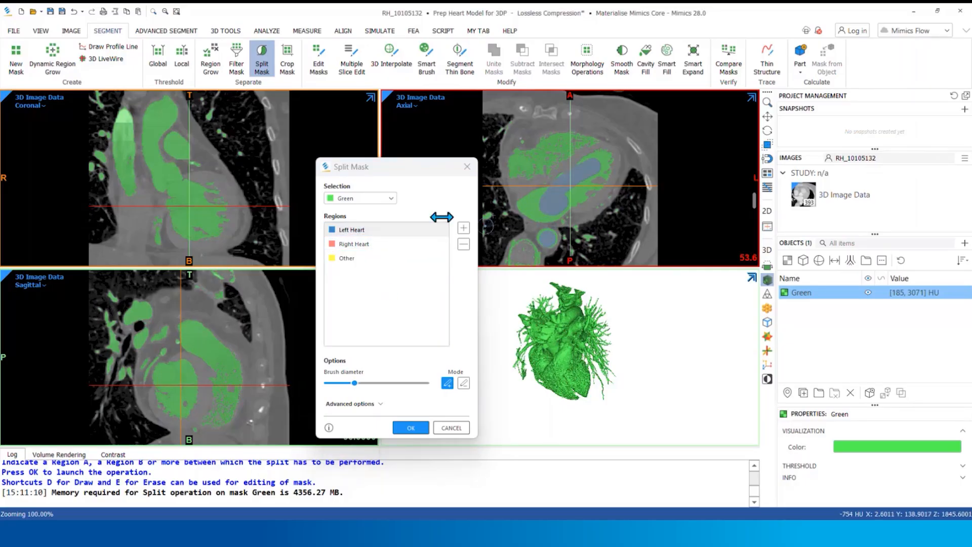
{"action": "left_click", "coordinate": [354, 243]}
{"action": "left_click_drag", "start_coordinate": [564, 143], "coordinate": [518, 170]}
Mark the vertebra on the axial slice, and the spine and sternum on the enlarged 3D preview, as Other
{"action": "left_click", "coordinate": [347, 258]}
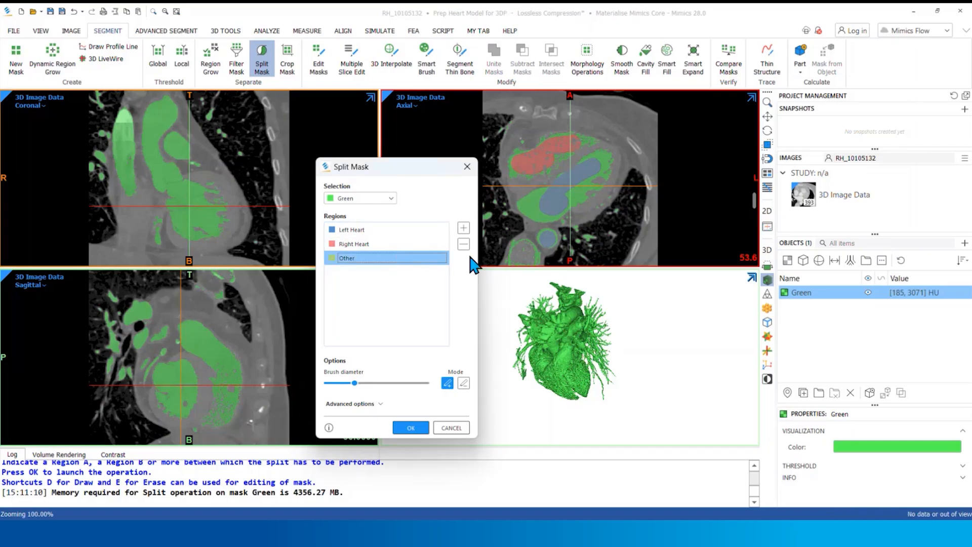
{"action": "mouse_move", "coordinate": [532, 261]}
{"action": "left_mouse_down"}
{"action": "mouse_move", "coordinate": [522, 234]}
{"action": "mouse_move", "coordinate": [529, 263]}
{"action": "left_mouse_up"}
{"action": "key", "text": "space"}
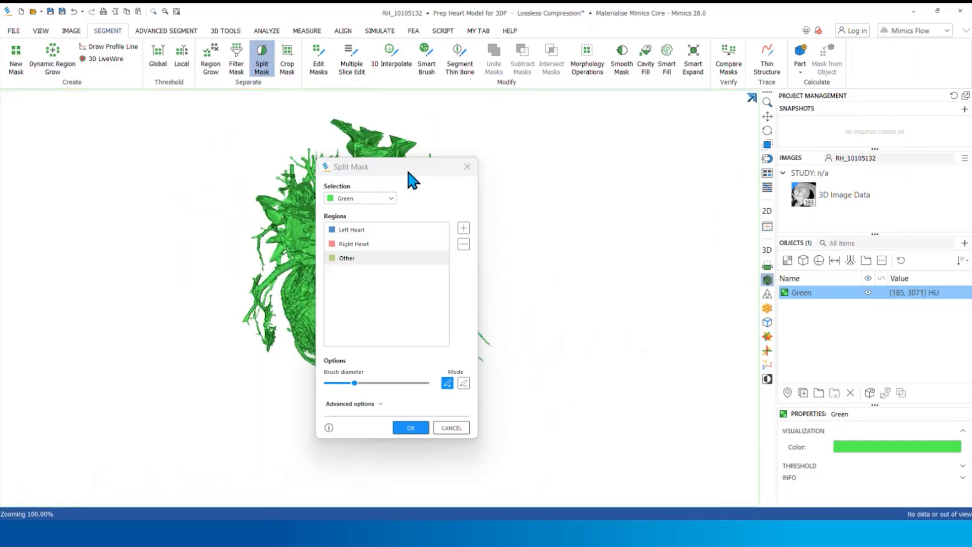
{"action": "left_click_drag", "start_coordinate": [410, 171], "coordinate": [647, 155]}
{"action": "mouse_move", "coordinate": [459, 213]}
{"action": "right_mouse_down"}
{"action": "mouse_move", "coordinate": [290, 201]}
{"action": "mouse_move", "coordinate": [504, 255]}
{"action": "right_mouse_up"}
{"action": "right_click_drag", "start_coordinate": [444, 309], "coordinate": [381, 147]}
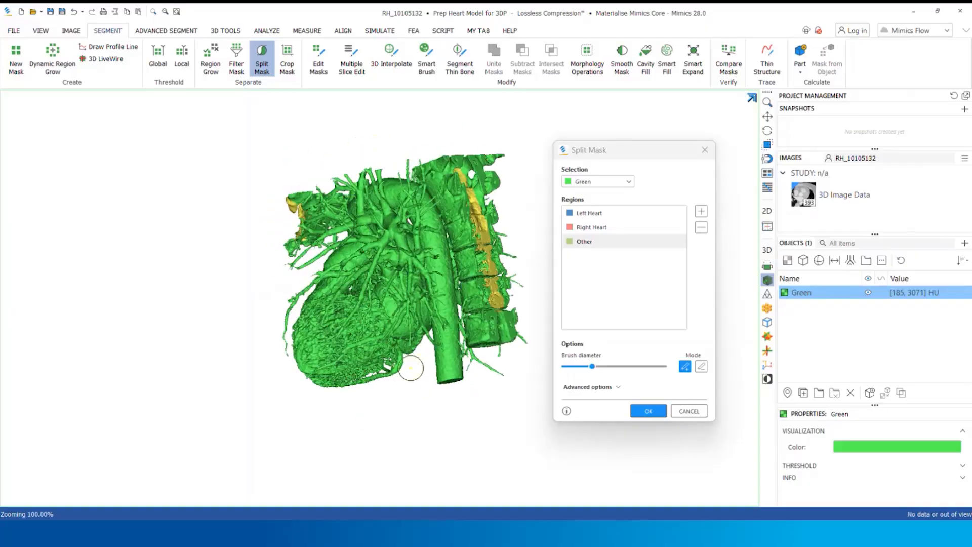
{"action": "right_click_drag", "start_coordinate": [412, 369], "coordinate": [446, 238]}
{"action": "mouse_move", "coordinate": [499, 311]}
{"action": "right_mouse_down"}
{"action": "mouse_move", "coordinate": [494, 357]}
{"action": "mouse_move", "coordinate": [441, 293]}
{"action": "right_mouse_up"}
Mark the descending aorta, the left chambers and the ascending aorta as Left Heart on the 3D preview
{"action": "left_click", "coordinate": [596, 213]}
{"action": "left_click", "coordinate": [472, 341]}
{"action": "scroll", "coordinate": [435, 299], "scroll_direction": "up", "scroll_amount": 5}
{"action": "left_click_drag", "start_coordinate": [408, 303], "coordinate": [416, 305]}
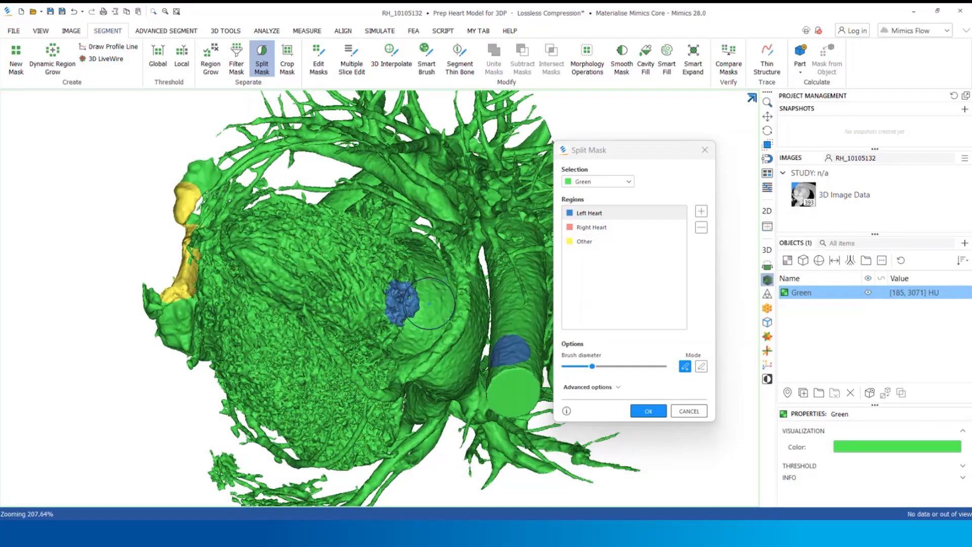
{"action": "left_click", "coordinate": [430, 304]}
{"action": "left_click", "coordinate": [339, 258]}
{"action": "mouse_move", "coordinate": [344, 260]}
{"action": "right_mouse_down"}
{"action": "mouse_move", "coordinate": [464, 284]}
{"action": "mouse_move", "coordinate": [334, 253]}
{"action": "right_mouse_up"}
{"action": "left_click", "coordinate": [169, 195]}
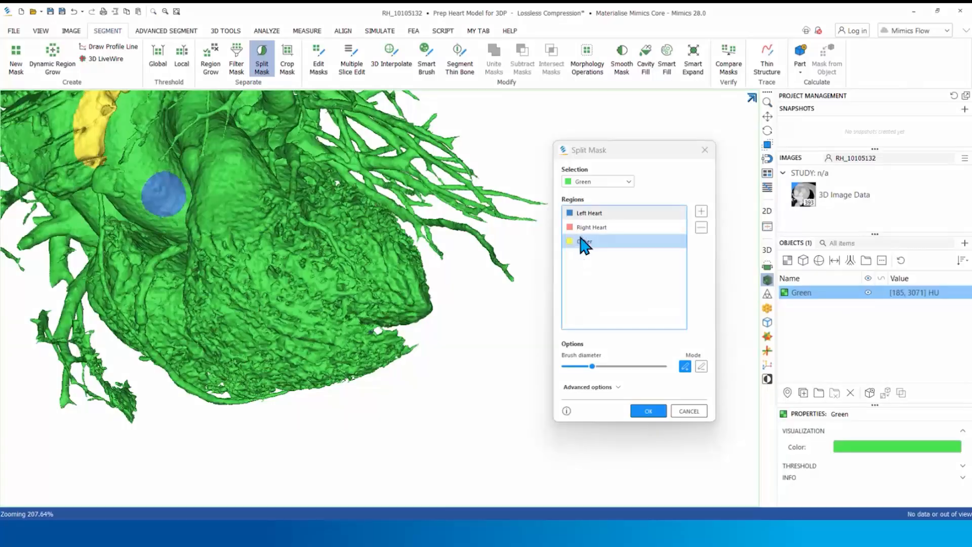
Mark the right ventricle, right atrium and pulmonary artery as Right Heart on the 3D preview
{"action": "left_click", "coordinate": [584, 228]}
{"action": "mouse_move", "coordinate": [329, 337]}
{"action": "right_mouse_down"}
{"action": "mouse_move", "coordinate": [297, 327]}
{"action": "mouse_move", "coordinate": [284, 293]}
{"action": "right_mouse_up"}
{"action": "left_click", "coordinate": [241, 238]}
{"action": "mouse_move", "coordinate": [245, 248]}
{"action": "right_mouse_down"}
{"action": "mouse_move", "coordinate": [303, 312]}
{"action": "mouse_move", "coordinate": [246, 346]}
{"action": "right_mouse_up"}
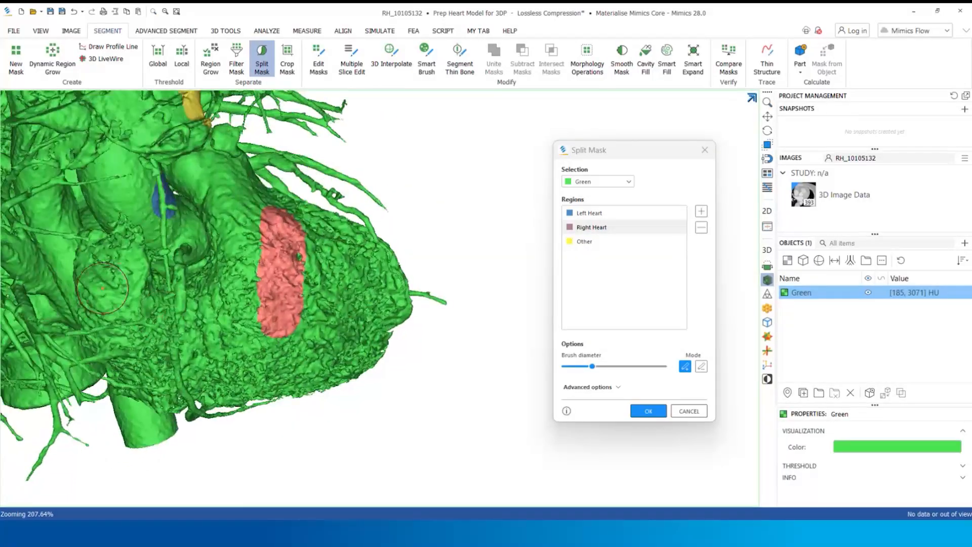
{"action": "left_click", "coordinate": [103, 289]}
{"action": "mouse_move", "coordinate": [304, 299]}
{"action": "right_mouse_down"}
{"action": "mouse_move", "coordinate": [253, 288]}
{"action": "mouse_move", "coordinate": [283, 324]}
{"action": "mouse_move", "coordinate": [243, 331]}
{"action": "right_mouse_up"}
{"action": "scroll", "coordinate": [274, 289], "scroll_direction": "up", "scroll_amount": 2}
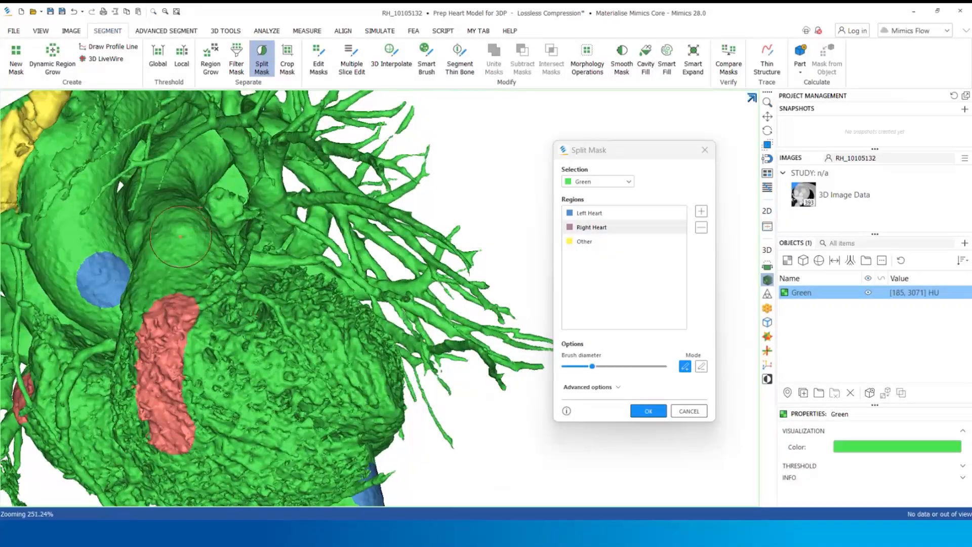
{"action": "left_click", "coordinate": [178, 237]}
Run the split to separate the Green mask into the Left Heart, Right Heart and Other regions
{"action": "scroll", "coordinate": [180, 226], "scroll_direction": "down", "scroll_amount": 3, "text": "ctrl"}
{"action": "scroll", "coordinate": [179, 197], "scroll_direction": "down", "scroll_amount": 5}
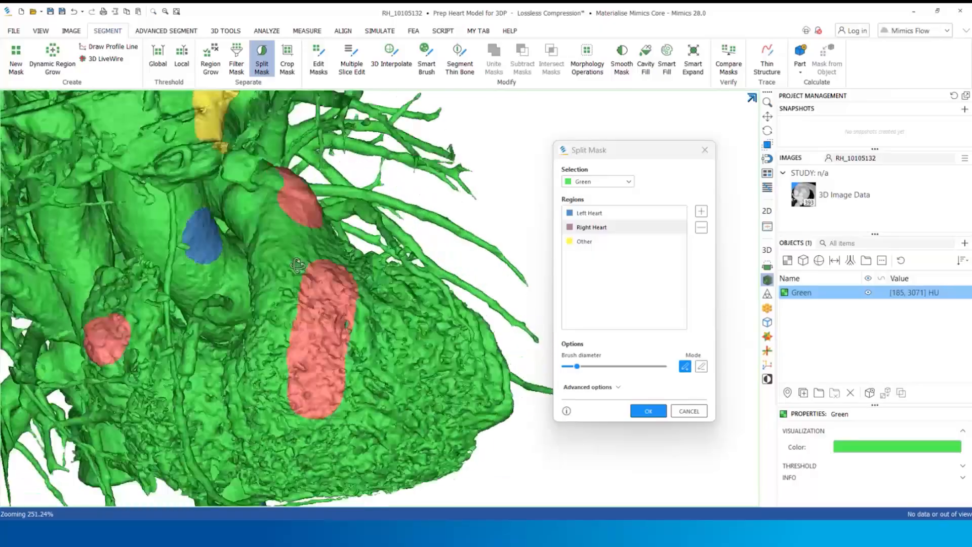
{"action": "left_click", "coordinate": [647, 411]}
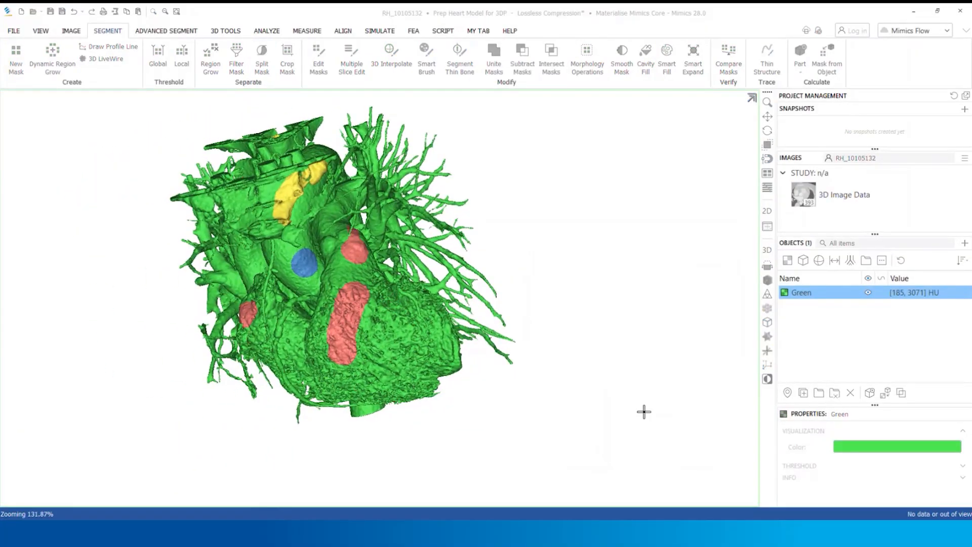
Cut through the aortic arch of the Left Heart mask on the 3D preview with Edit Masks, using the Remove lasso
{"action": "left_click", "coordinate": [808, 306]}
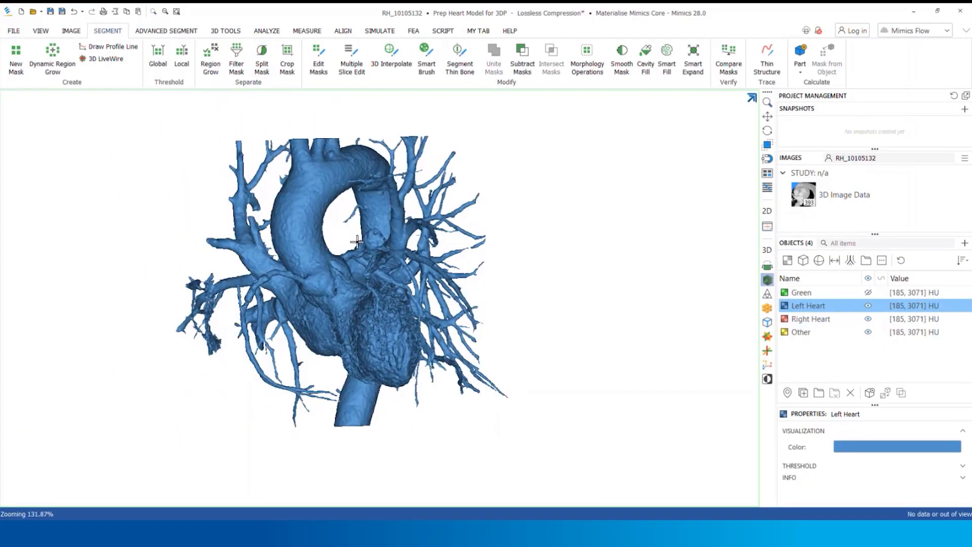
{"action": "left_click", "coordinate": [324, 71]}
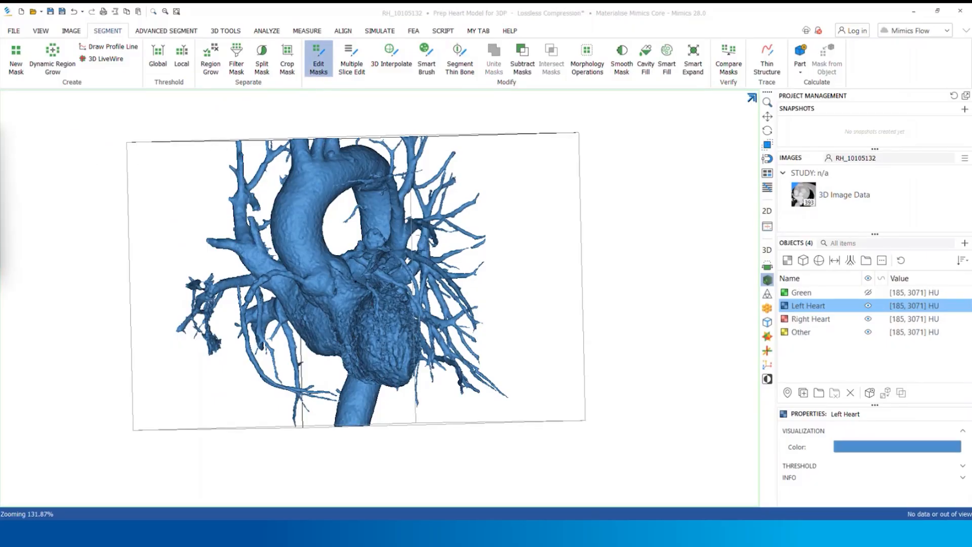
{"action": "left_click_drag", "start_coordinate": [370, 191], "coordinate": [622, 175]}
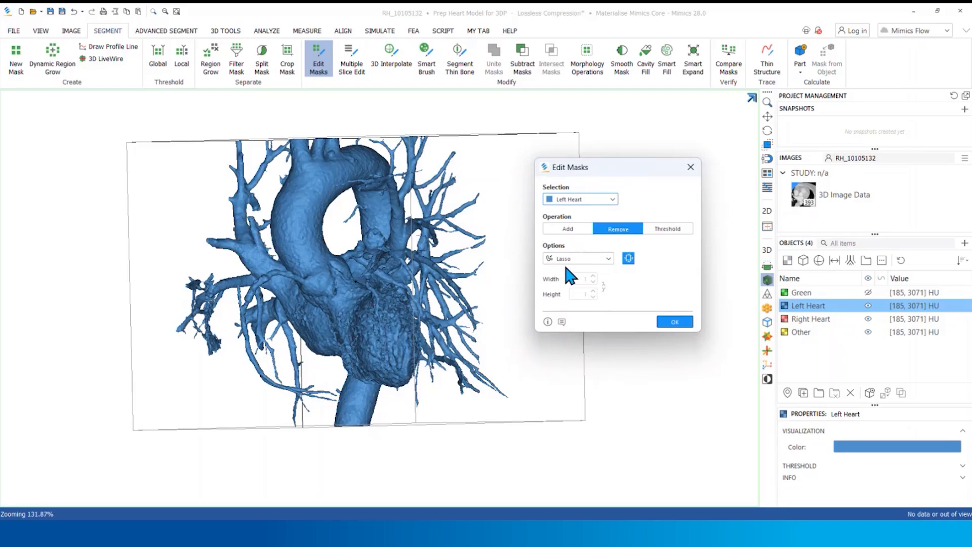
{"action": "right_click_drag", "start_coordinate": [350, 238], "coordinate": [316, 238]}
{"action": "scroll", "coordinate": [368, 170], "scroll_direction": "up", "scroll_amount": 5}
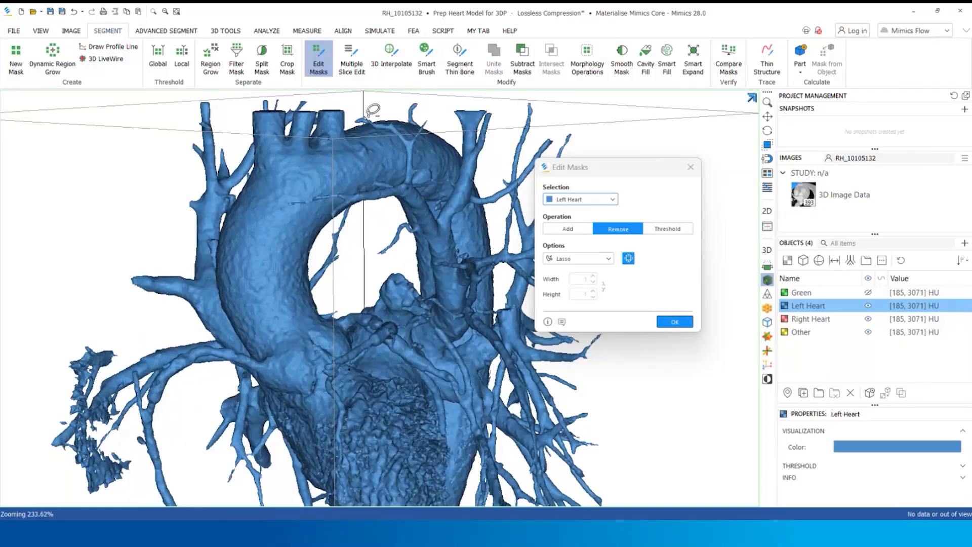
{"action": "mouse_move", "coordinate": [369, 118]}
{"action": "left_mouse_down"}
{"action": "mouse_move", "coordinate": [374, 198]}
{"action": "mouse_move", "coordinate": [390, 162]}
{"action": "mouse_move", "coordinate": [385, 113]}
{"action": "left_mouse_up"}
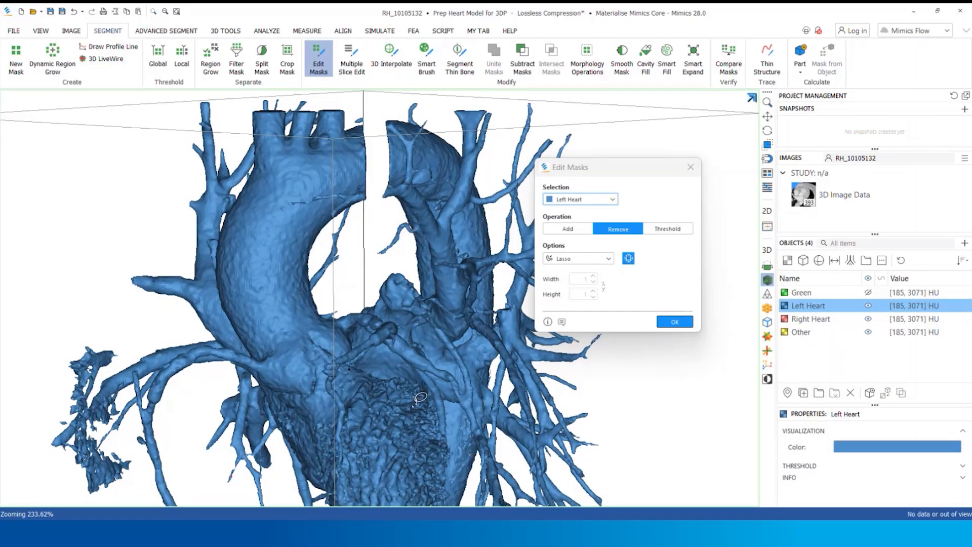
Separate the coronary artery near the aortic root and the surrounding vessel branches from the Left Heart mask with the Remove lasso
{"action": "mouse_move", "coordinate": [414, 406]}
{"action": "right_mouse_down"}
{"action": "mouse_move", "coordinate": [459, 390]}
{"action": "mouse_move", "coordinate": [469, 306]}
{"action": "right_mouse_up"}
{"action": "mouse_move", "coordinate": [248, 292]}
{"action": "left_mouse_down"}
{"action": "mouse_move", "coordinate": [233, 303]}
{"action": "mouse_move", "coordinate": [220, 377]}
{"action": "mouse_move", "coordinate": [221, 287]}
{"action": "mouse_move", "coordinate": [231, 285]}
{"action": "left_mouse_up"}
{"action": "mouse_move", "coordinate": [359, 333]}
{"action": "right_mouse_down"}
{"action": "mouse_move", "coordinate": [284, 359]}
{"action": "mouse_move", "coordinate": [208, 414]}
{"action": "right_mouse_up"}
{"action": "scroll", "coordinate": [361, 241], "scroll_direction": "up", "scroll_amount": 4}
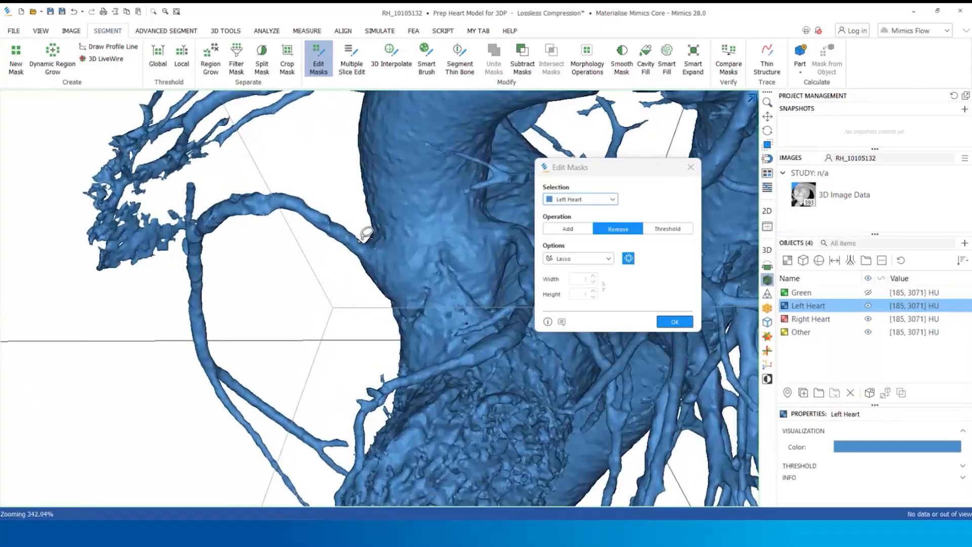
{"action": "right_click_drag", "start_coordinate": [362, 248], "coordinate": [319, 224]}
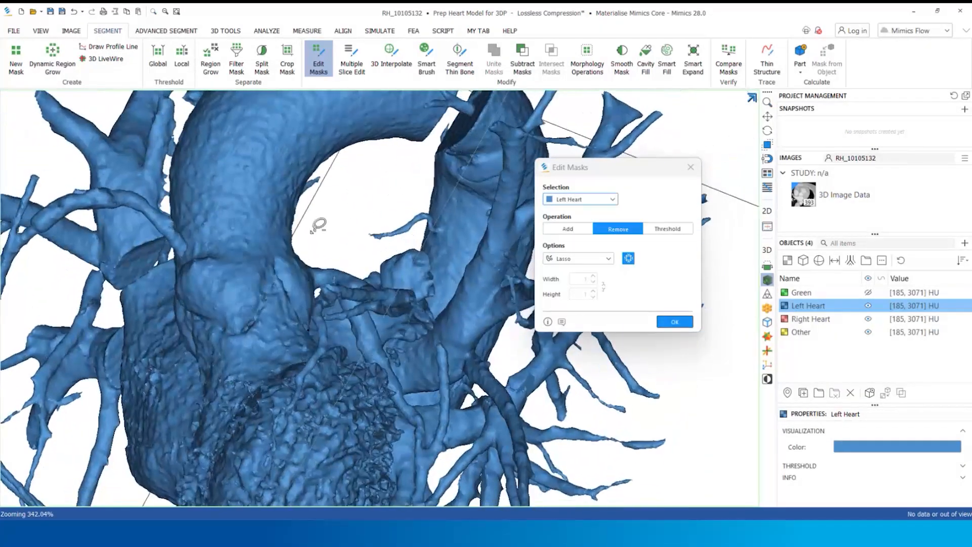
{"action": "scroll", "coordinate": [319, 225], "scroll_direction": "up", "scroll_amount": 10}
{"action": "mouse_move", "coordinate": [316, 244]}
{"action": "left_mouse_down"}
{"action": "mouse_move", "coordinate": [326, 302]}
{"action": "mouse_move", "coordinate": [346, 245]}
{"action": "left_mouse_up"}
{"action": "scroll", "coordinate": [350, 248], "scroll_direction": "down", "scroll_amount": 6}
{"action": "mouse_move", "coordinate": [352, 251]}
{"action": "right_mouse_down"}
{"action": "mouse_move", "coordinate": [362, 272]}
{"action": "mouse_move", "coordinate": [369, 206]}
{"action": "mouse_move", "coordinate": [407, 167]}
{"action": "right_mouse_up"}
{"action": "mouse_move", "coordinate": [299, 175]}
{"action": "left_mouse_down"}
{"action": "mouse_move", "coordinate": [351, 239]}
{"action": "mouse_move", "coordinate": [362, 327]}
{"action": "mouse_move", "coordinate": [304, 172]}
{"action": "left_mouse_up"}
{"action": "scroll", "coordinate": [405, 326], "scroll_direction": "down", "scroll_amount": 8}
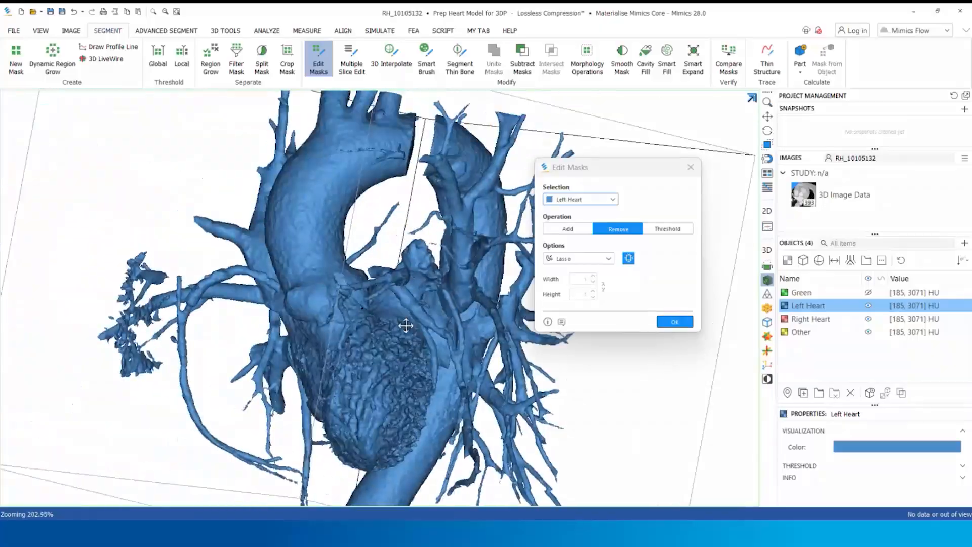
{"action": "left_click", "coordinate": [675, 322]}
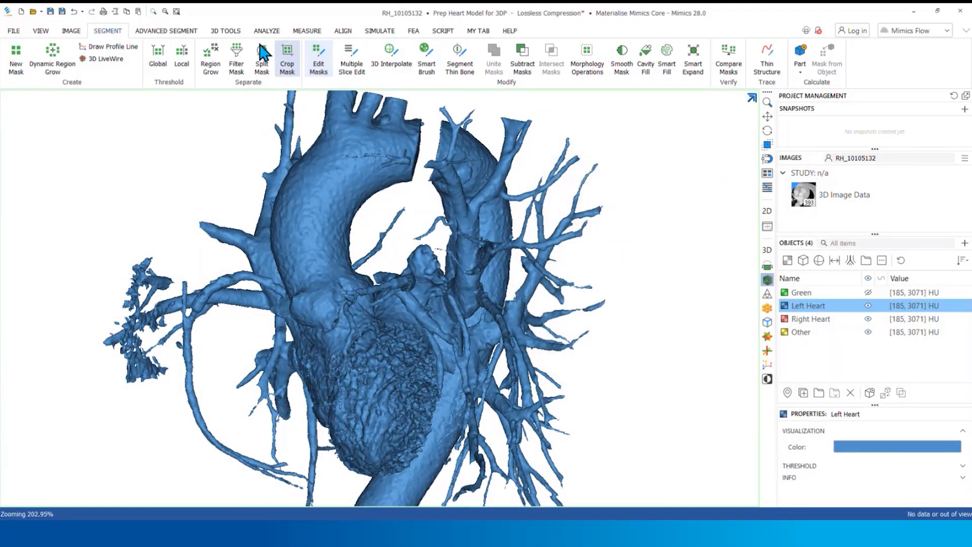
Region-grow the Left Heart mask into itself from the ascending aorta, and calculate a 3D part from it
{"action": "left_click", "coordinate": [212, 61]}
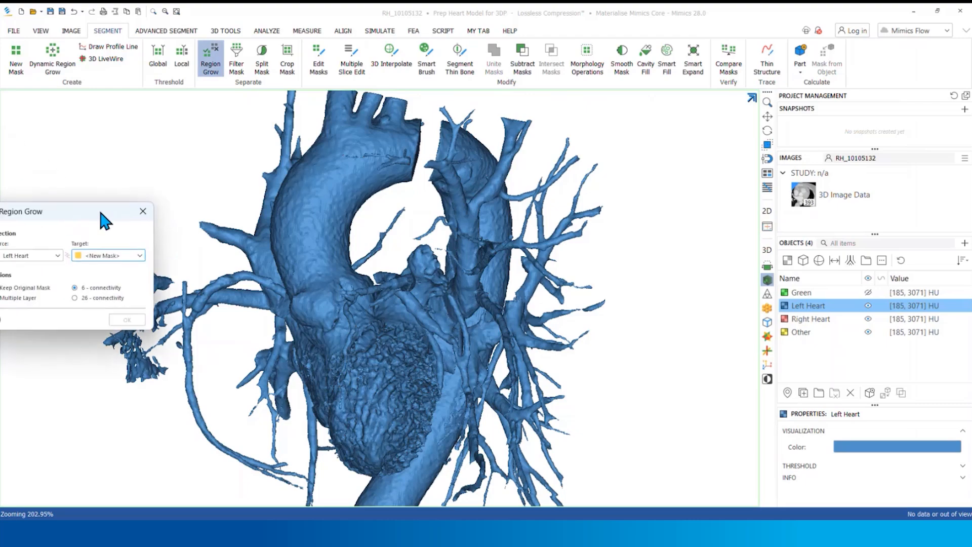
{"action": "left_click", "coordinate": [209, 176]}
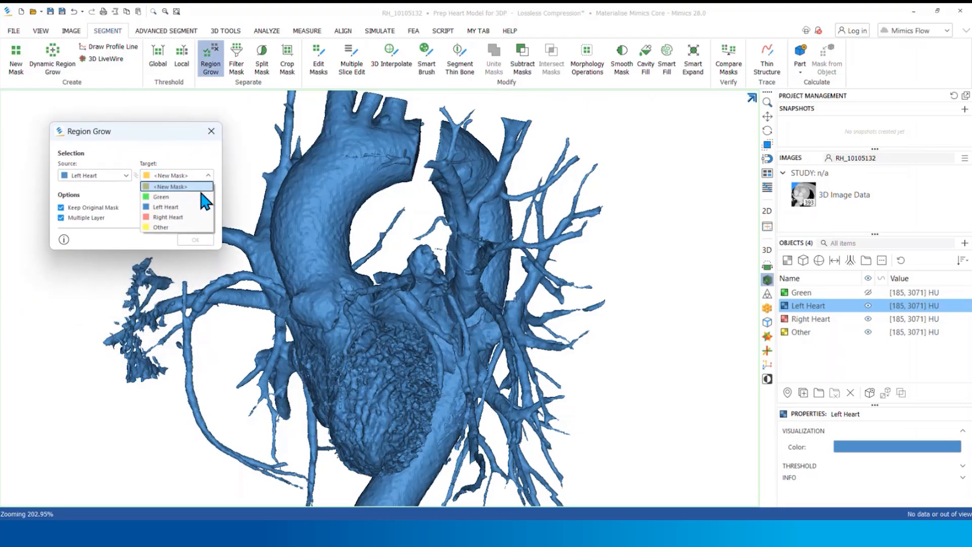
{"action": "left_click", "coordinate": [201, 206]}
{"action": "left_click", "coordinate": [305, 213]}
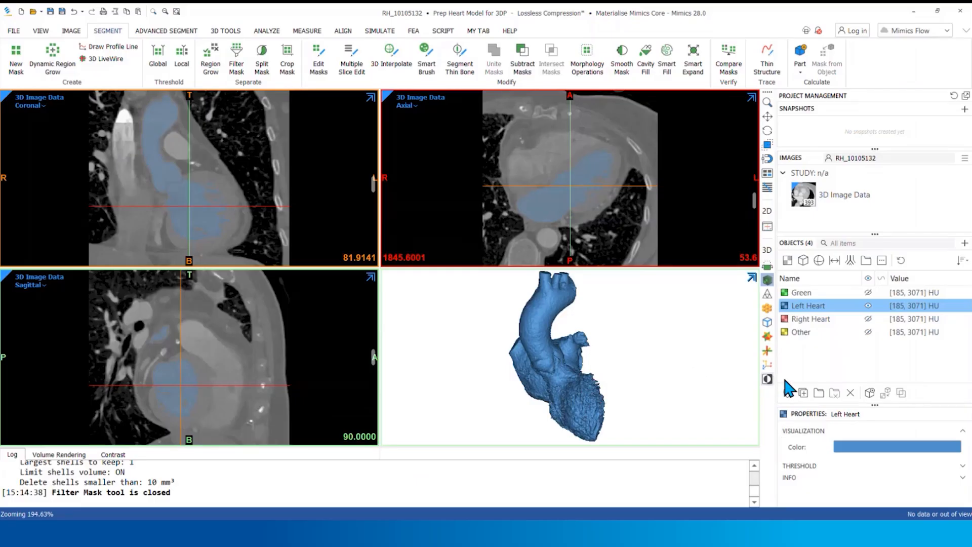
{"action": "left_click", "coordinate": [870, 393]}
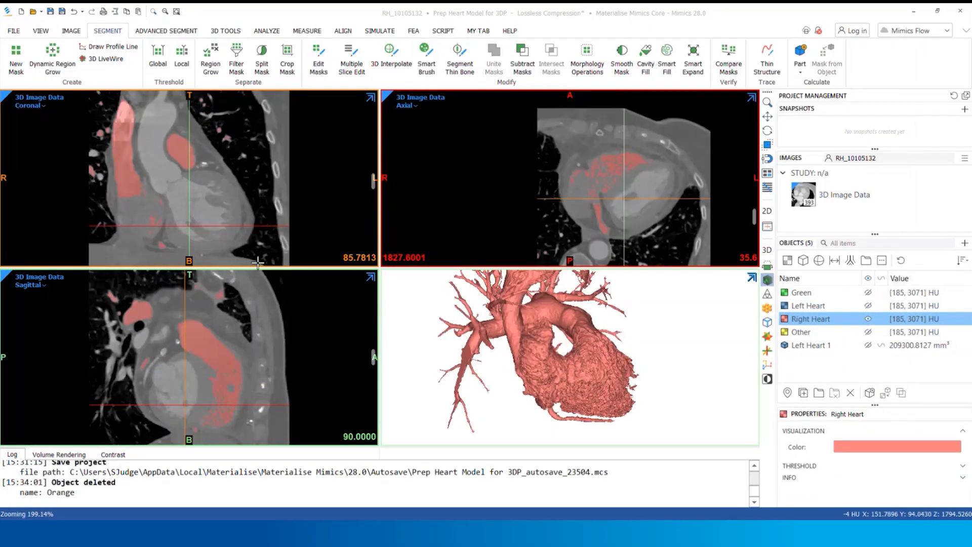
Apply a Local Threshold of 100 to 3071 HU to the Right Heart mask with a 2 px search area
{"action": "left_click", "coordinate": [191, 68]}
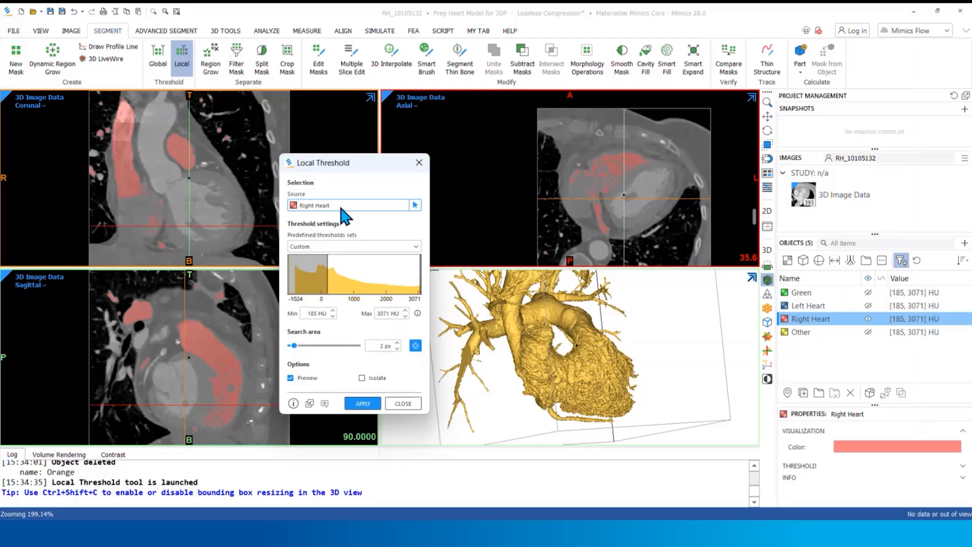
{"action": "left_click_drag", "start_coordinate": [328, 260], "coordinate": [324, 278]}
{"action": "left_click_drag", "start_coordinate": [312, 313], "coordinate": [330, 314]}
{"action": "type", "text": "100"}
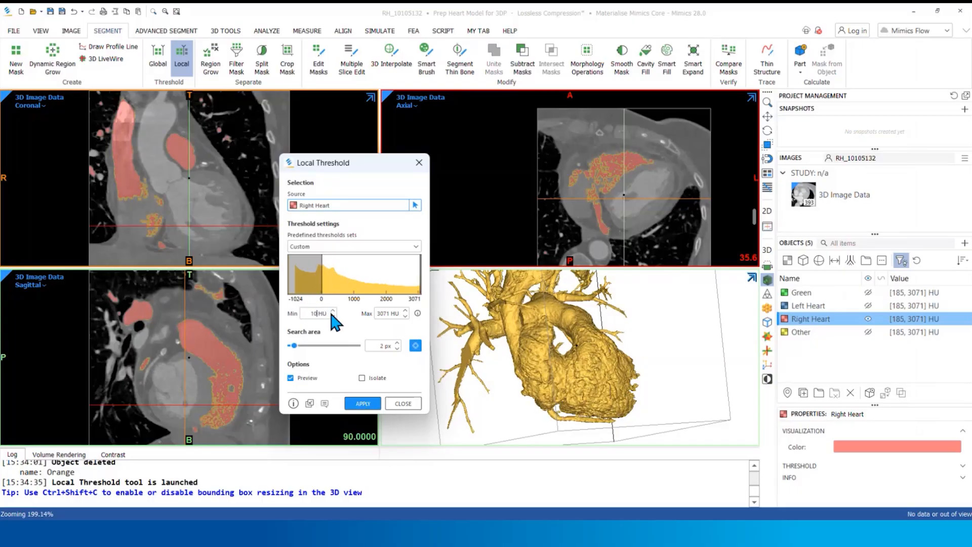
{"action": "left_click", "coordinate": [383, 313]}
{"action": "left_click", "coordinate": [361, 403]}
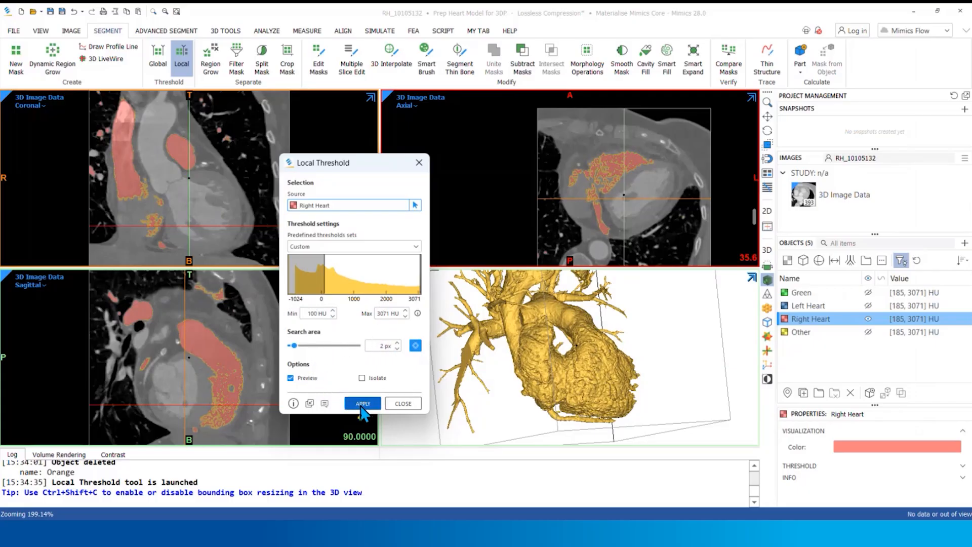
{"action": "left_click", "coordinate": [397, 404]}
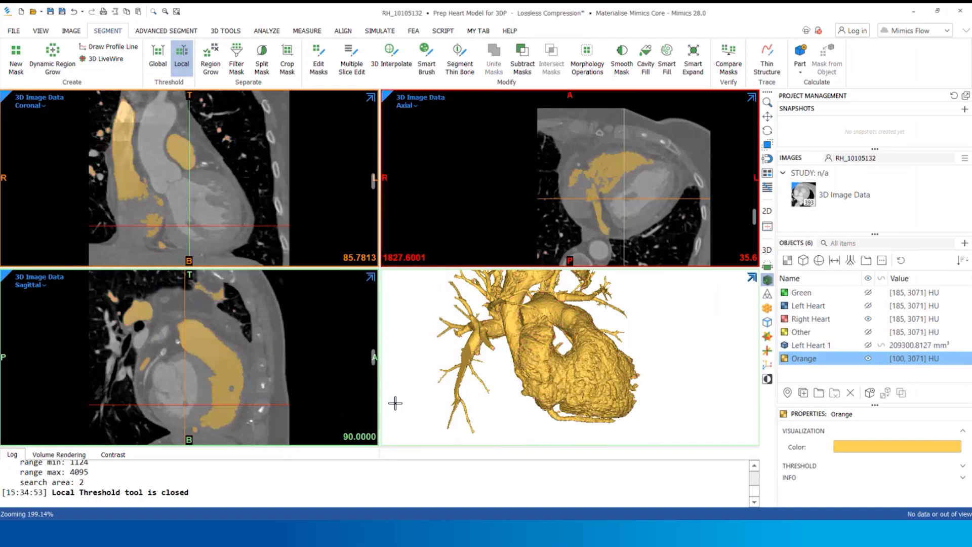
Start a Multiple Slice Edit in Threshold mode on the Orange mask and lasso the right atrium on an axial slice
{"action": "left_click", "coordinate": [350, 73]}
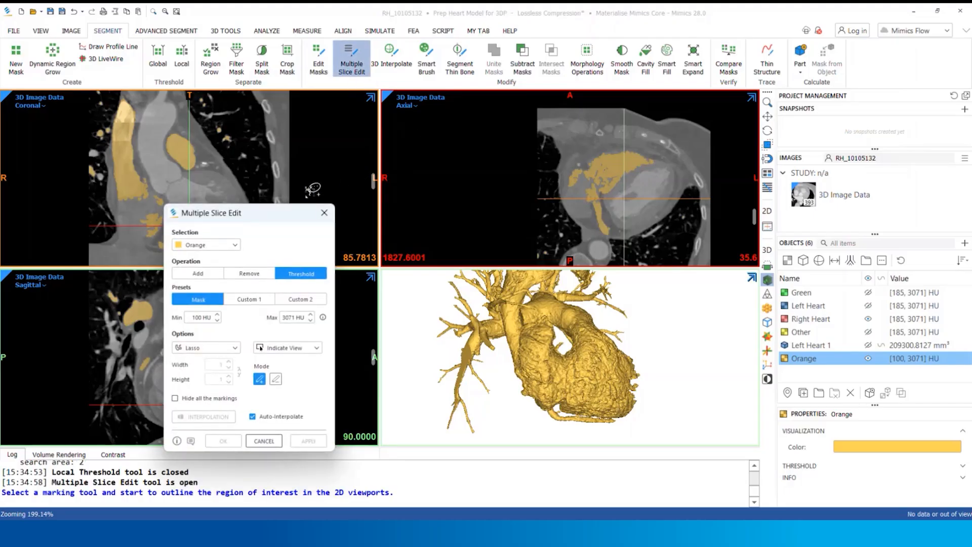
{"action": "left_click_drag", "start_coordinate": [299, 222], "coordinate": [377, 214]}
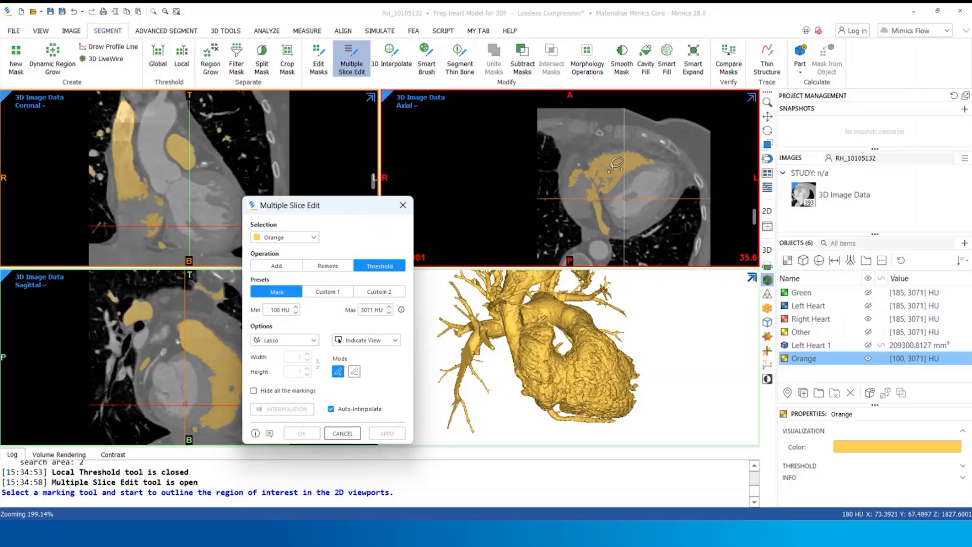
{"action": "scroll", "coordinate": [603, 179], "scroll_direction": "up", "scroll_amount": 3, "text": "ctrl"}
{"action": "middle_click_drag", "start_coordinate": [608, 176], "coordinate": [580, 163]}
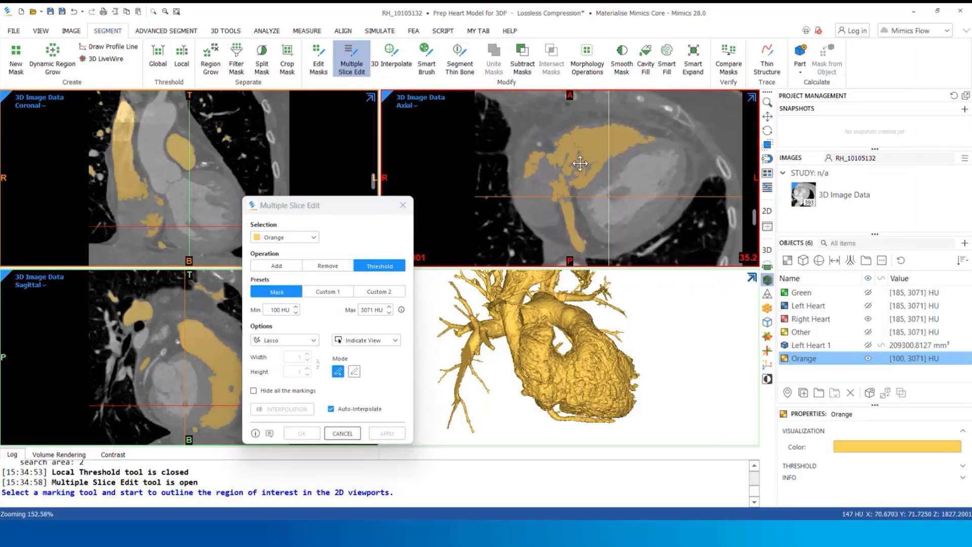
{"action": "scroll", "coordinate": [580, 162], "scroll_direction": "down", "scroll_amount": 1}
{"action": "left_click_drag", "start_coordinate": [755, 218], "coordinate": [754, 189]}
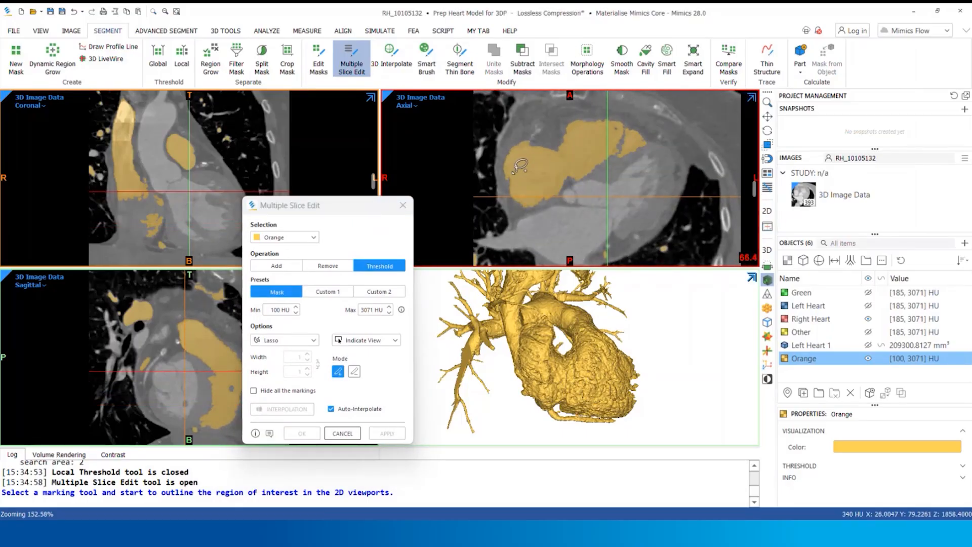
{"action": "mouse_move", "coordinate": [511, 175]}
{"action": "left_mouse_down"}
{"action": "mouse_move", "coordinate": [522, 202]}
{"action": "mouse_move", "coordinate": [564, 179]}
{"action": "mouse_move", "coordinate": [549, 160]}
{"action": "mouse_move", "coordinate": [538, 209]}
{"action": "mouse_move", "coordinate": [576, 188]}
{"action": "mouse_move", "coordinate": [544, 163]}
{"action": "left_mouse_up"}
Lasso the right atrium and inferior vena cava region on successive lower axial slices with auto-interpolation
{"action": "scroll", "coordinate": [550, 190], "scroll_direction": "down", "scroll_amount": 16}
{"action": "scroll", "coordinate": [548, 187], "scroll_direction": "down", "scroll_amount": 11}
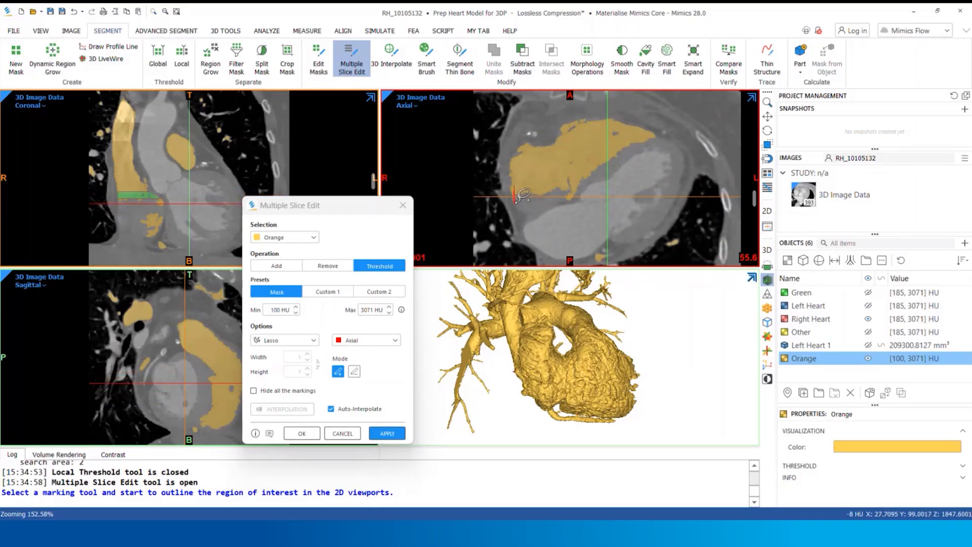
{"action": "mouse_move", "coordinate": [515, 201]}
{"action": "left_mouse_down"}
{"action": "mouse_move", "coordinate": [560, 202]}
{"action": "mouse_move", "coordinate": [562, 173]}
{"action": "mouse_move", "coordinate": [515, 183]}
{"action": "mouse_move", "coordinate": [520, 206]}
{"action": "mouse_move", "coordinate": [557, 205]}
{"action": "mouse_move", "coordinate": [576, 186]}
{"action": "mouse_move", "coordinate": [535, 160]}
{"action": "mouse_move", "coordinate": [517, 192]}
{"action": "mouse_move", "coordinate": [538, 225]}
{"action": "mouse_move", "coordinate": [588, 152]}
{"action": "mouse_move", "coordinate": [529, 163]}
{"action": "mouse_move", "coordinate": [532, 216]}
{"action": "mouse_move", "coordinate": [575, 188]}
{"action": "mouse_move", "coordinate": [529, 164]}
{"action": "mouse_move", "coordinate": [520, 188]}
{"action": "mouse_move", "coordinate": [547, 225]}
{"action": "mouse_move", "coordinate": [568, 181]}
{"action": "mouse_move", "coordinate": [552, 161]}
{"action": "mouse_move", "coordinate": [533, 167]}
{"action": "left_mouse_up"}
{"action": "scroll", "coordinate": [573, 257], "scroll_direction": "down", "scroll_amount": 18}
{"action": "scroll", "coordinate": [536, 161], "scroll_direction": "down", "scroll_amount": 15}
{"action": "scroll", "coordinate": [537, 152], "scroll_direction": "down", "scroll_amount": 12}
{"action": "scroll", "coordinate": [552, 150], "scroll_direction": "down", "scroll_amount": 12}
{"action": "scroll", "coordinate": [552, 161], "scroll_direction": "down", "scroll_amount": 9}
{"action": "mouse_move", "coordinate": [556, 199]}
{"action": "left_mouse_down"}
{"action": "mouse_move", "coordinate": [557, 164]}
{"action": "mouse_move", "coordinate": [517, 188]}
{"action": "mouse_move", "coordinate": [535, 213]}
{"action": "mouse_move", "coordinate": [564, 195]}
{"action": "mouse_move", "coordinate": [568, 172]}
{"action": "mouse_move", "coordinate": [543, 172]}
{"action": "mouse_move", "coordinate": [522, 190]}
{"action": "mouse_move", "coordinate": [536, 223]}
{"action": "mouse_move", "coordinate": [562, 185]}
{"action": "mouse_move", "coordinate": [549, 178]}
{"action": "mouse_move", "coordinate": [516, 204]}
{"action": "mouse_move", "coordinate": [550, 218]}
{"action": "mouse_move", "coordinate": [563, 190]}
{"action": "mouse_move", "coordinate": [524, 193]}
{"action": "mouse_move", "coordinate": [558, 215]}
{"action": "mouse_move", "coordinate": [547, 192]}
{"action": "left_mouse_up"}
{"action": "scroll", "coordinate": [557, 164], "scroll_direction": "down", "scroll_amount": 5}
{"action": "scroll", "coordinate": [567, 180], "scroll_direction": "down", "scroll_amount": 5}
{"action": "scroll", "coordinate": [564, 182], "scroll_direction": "down", "scroll_amount": 2}
{"action": "scroll", "coordinate": [548, 178], "scroll_direction": "down", "scroll_amount": 7}
{"action": "scroll", "coordinate": [562, 188], "scroll_direction": "down", "scroll_amount": 7}
{"action": "scroll", "coordinate": [549, 198], "scroll_direction": "down", "scroll_amount": 3}
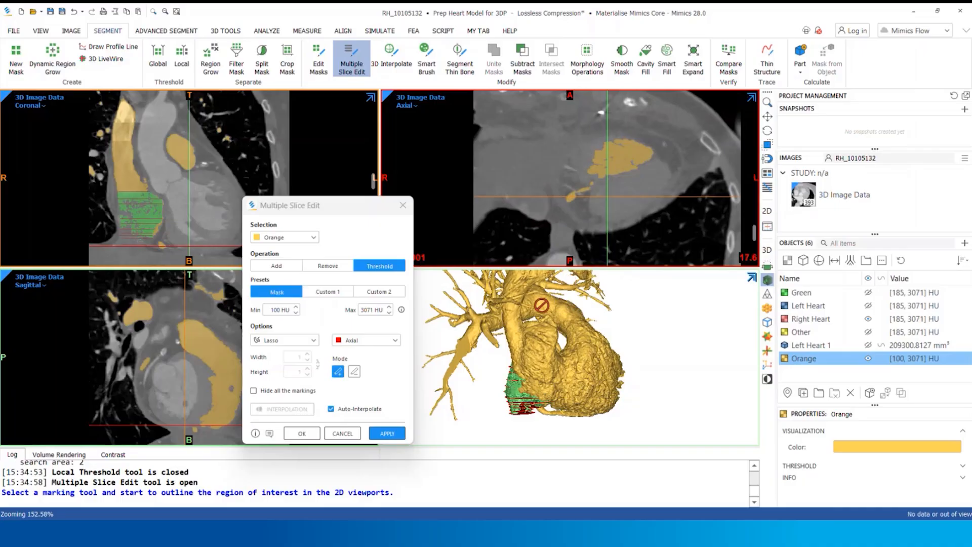
Set the minimum threshold of the slice edit to 30 HU and apply it to the Orange mask
{"action": "left_click_drag", "start_coordinate": [268, 310], "coordinate": [299, 311]}
{"action": "type", "text": "30"}
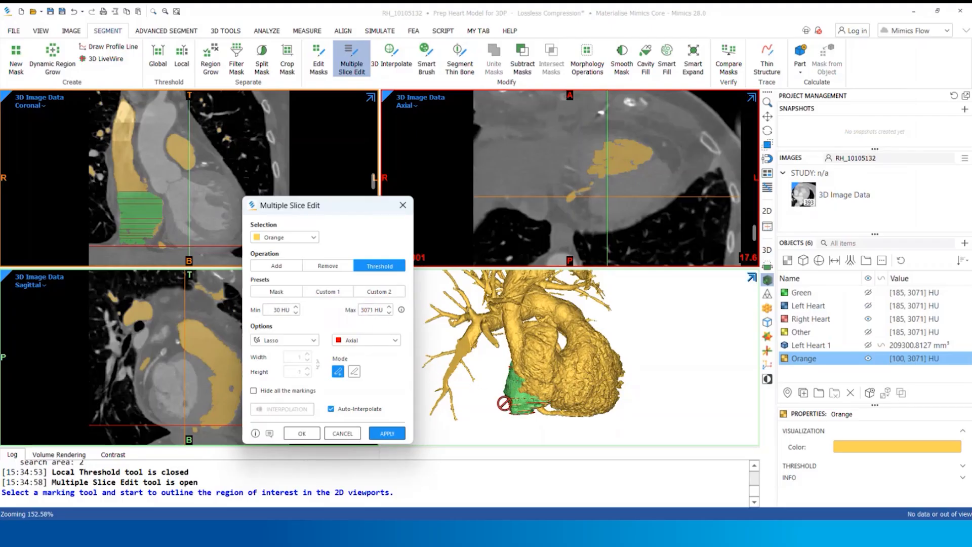
{"action": "mouse_move", "coordinate": [564, 372]}
{"action": "right_mouse_down"}
{"action": "mouse_move", "coordinate": [575, 368]}
{"action": "mouse_move", "coordinate": [555, 373]}
{"action": "right_mouse_up"}
{"action": "left_click", "coordinate": [385, 433]}
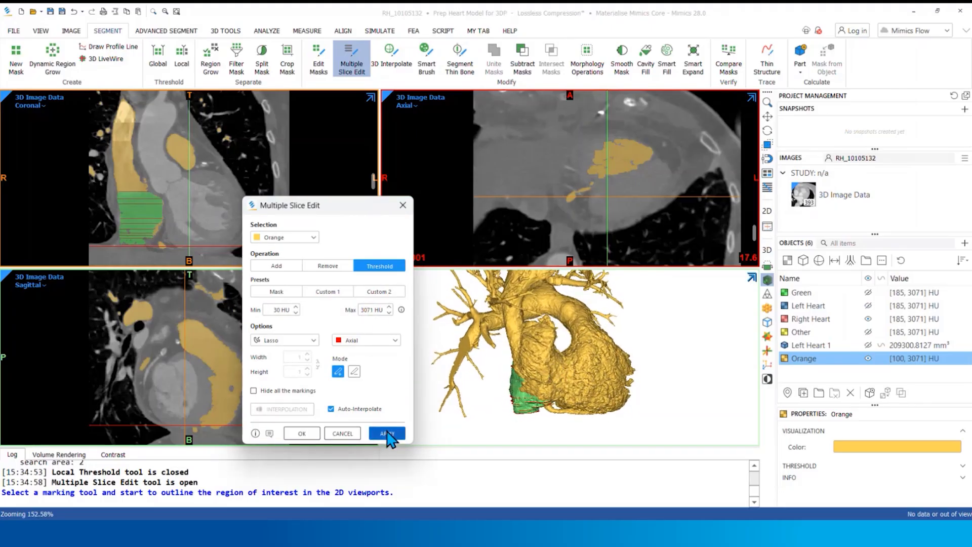
{"action": "left_click", "coordinate": [301, 434]}
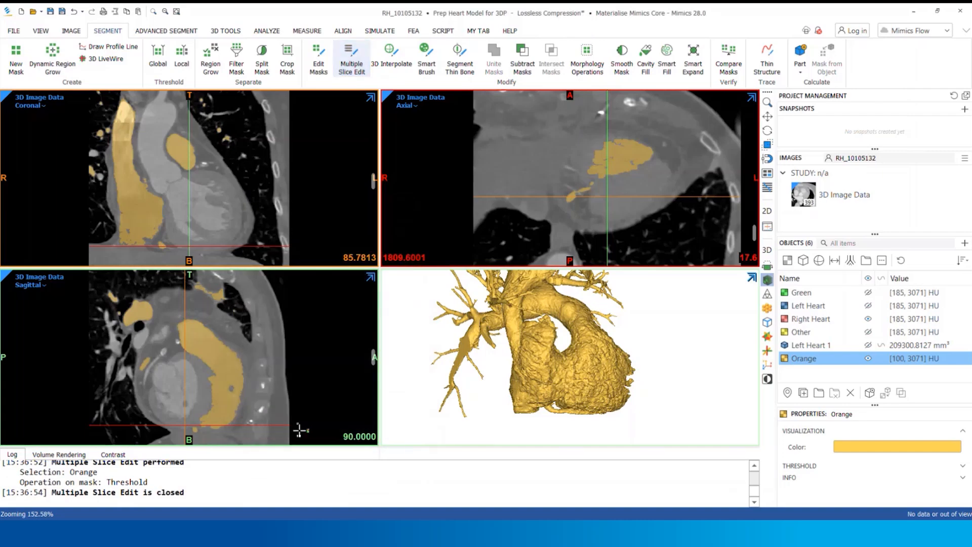
Cut through the right branch of the pulmonary artery on the Orange mask's 3D preview with the Remove lasso
{"action": "scroll", "coordinate": [530, 224], "scroll_direction": "up", "scroll_amount": 5}
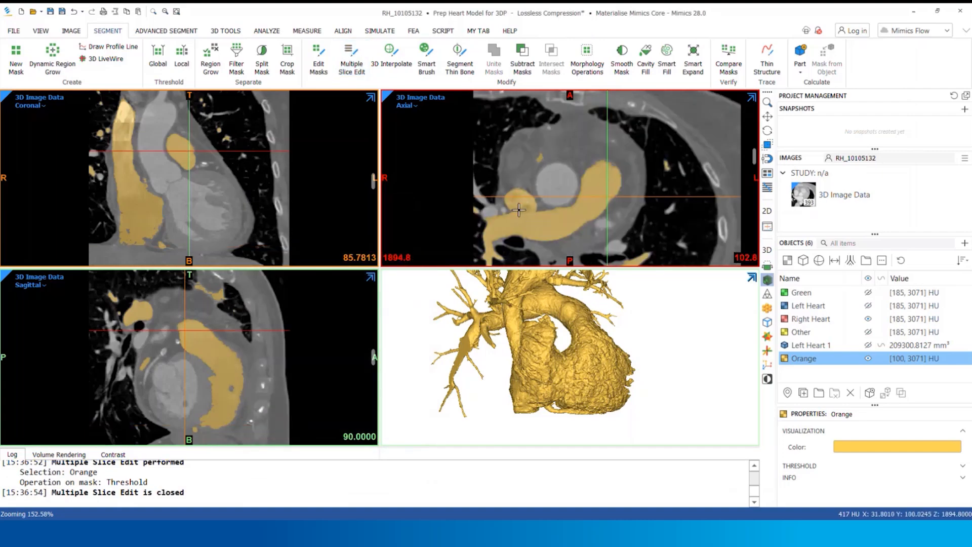
{"action": "scroll", "coordinate": [559, 229], "scroll_direction": "up", "scroll_amount": 4}
{"action": "scroll", "coordinate": [559, 229], "scroll_direction": "up", "scroll_amount": 6}
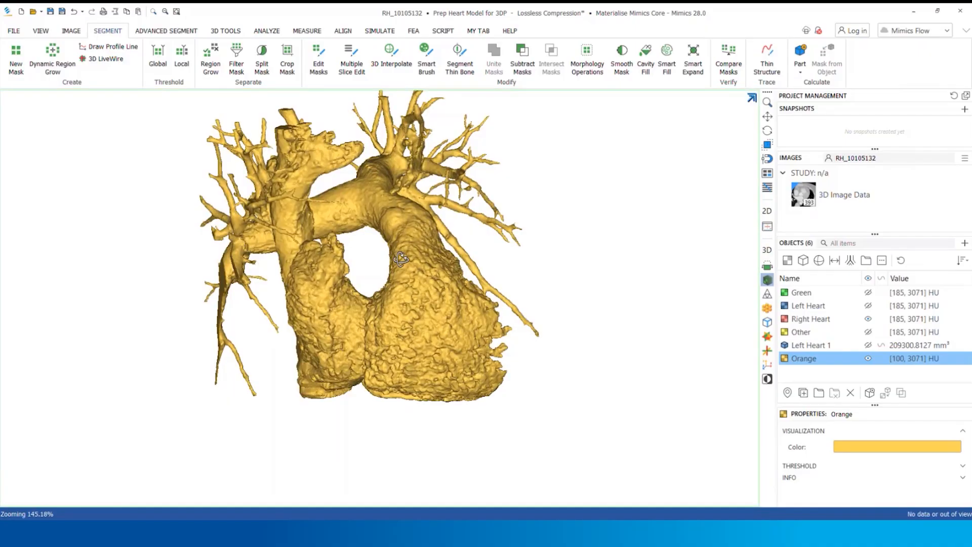
{"action": "left_click", "coordinate": [319, 59]}
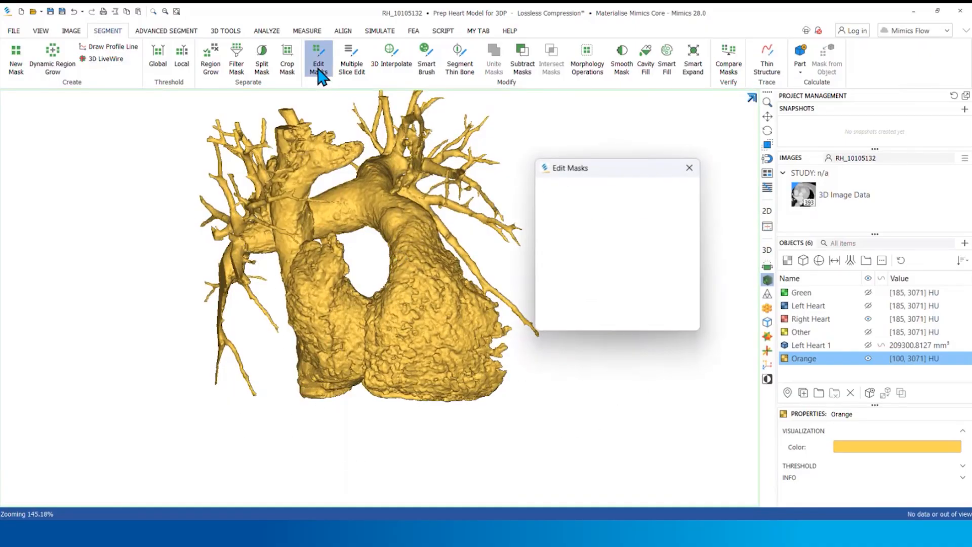
{"action": "left_click_drag", "start_coordinate": [627, 167], "coordinate": [657, 167]}
{"action": "mouse_move", "coordinate": [445, 215]}
{"action": "right_mouse_down"}
{"action": "mouse_move", "coordinate": [392, 243]}
{"action": "mouse_move", "coordinate": [408, 309]}
{"action": "mouse_move", "coordinate": [408, 298]}
{"action": "right_mouse_up"}
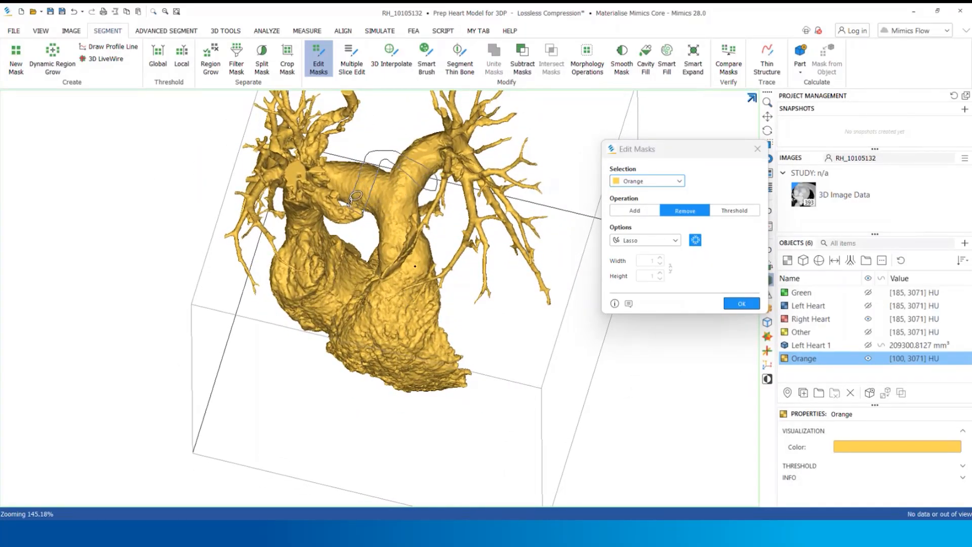
{"action": "right_click_drag", "start_coordinate": [363, 202], "coordinate": [373, 177]}
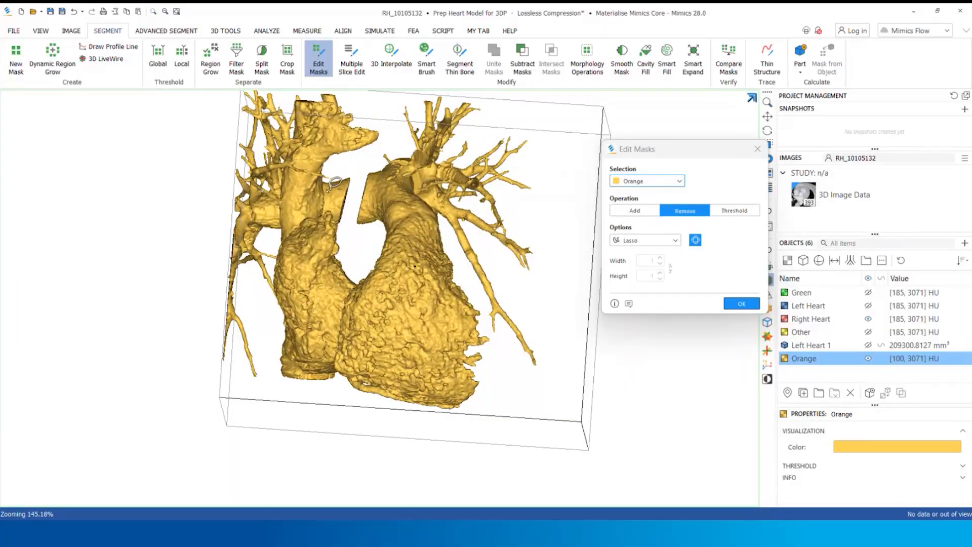
Cut through the superior vena cava and separate it from the neighbouring pulmonary vessels on the Orange mask
{"action": "mouse_move", "coordinate": [329, 193]}
{"action": "left_mouse_down"}
{"action": "mouse_move", "coordinate": [323, 174]}
{"action": "mouse_move", "coordinate": [330, 181]}
{"action": "left_mouse_up"}
{"action": "mouse_move", "coordinate": [334, 269]}
{"action": "right_mouse_down"}
{"action": "mouse_move", "coordinate": [354, 228]}
{"action": "mouse_move", "coordinate": [351, 245]}
{"action": "right_mouse_up"}
{"action": "scroll", "coordinate": [355, 228], "scroll_direction": "up", "scroll_amount": 4}
{"action": "right_click_drag", "start_coordinate": [324, 344], "coordinate": [388, 296]}
{"action": "scroll", "coordinate": [387, 297], "scroll_direction": "down", "scroll_amount": 3}
{"action": "left_click", "coordinate": [742, 304]}
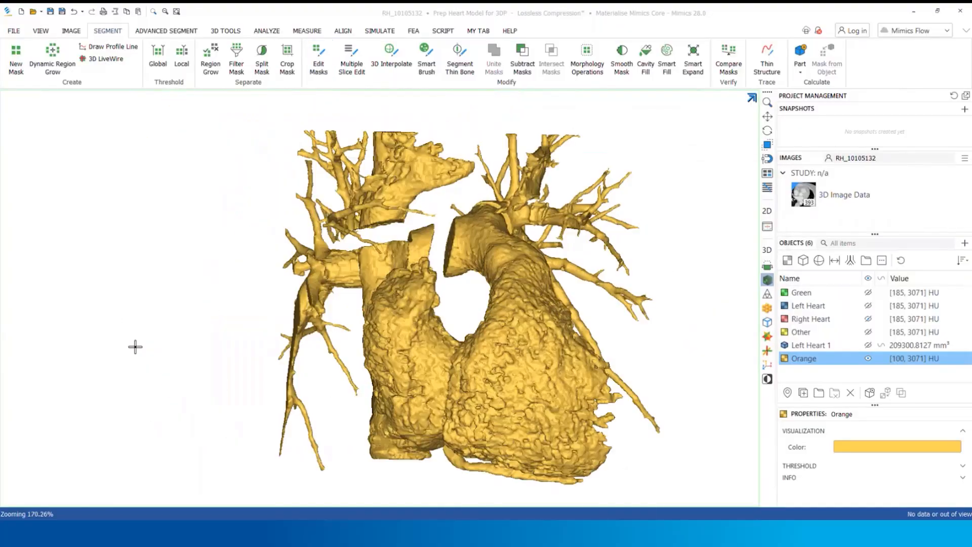
Region-grow the Orange mask into itself with 6-connectivity to keep only the connected right heart
{"action": "left_click", "coordinate": [210, 61]}
{"action": "left_click", "coordinate": [202, 176]}
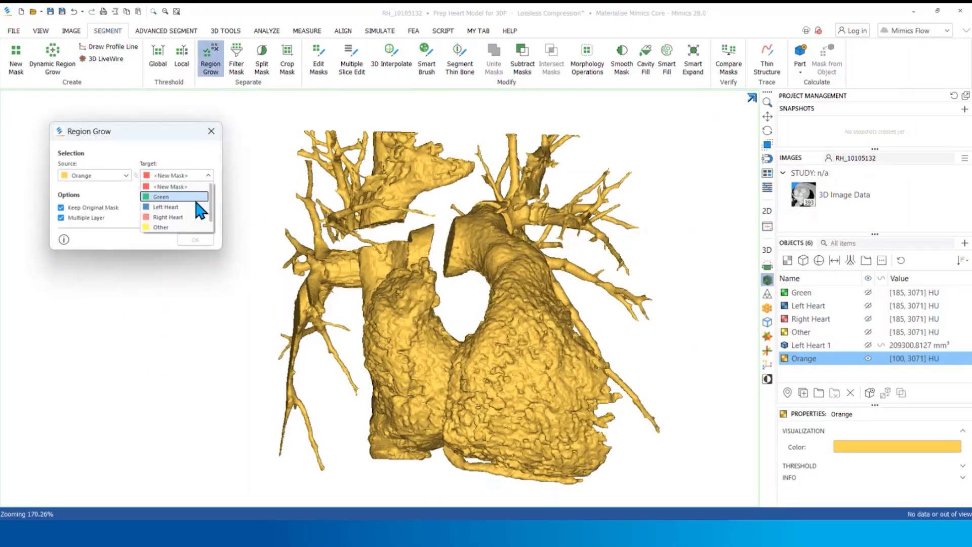
{"action": "scroll", "coordinate": [195, 226], "scroll_direction": "down", "scroll_amount": 1}
{"action": "left_click", "coordinate": [195, 228]}
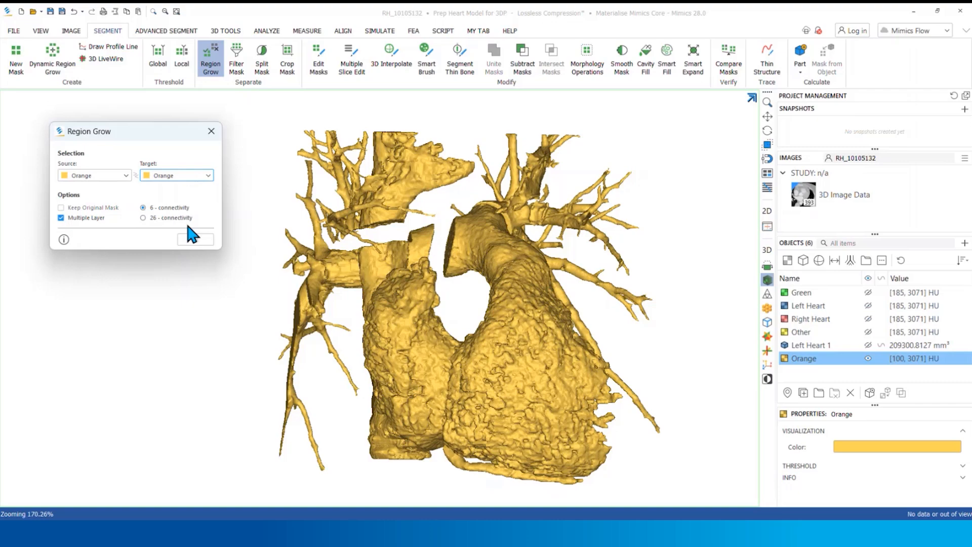
{"action": "left_click", "coordinate": [287, 272]}
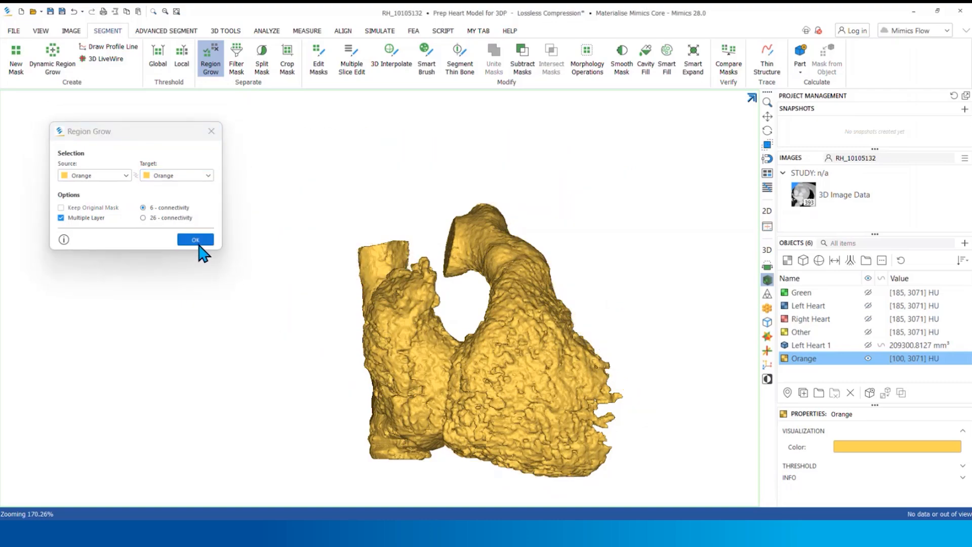
Finish the region grow and calculate a 3D part from the cleaned-up Orange mask
{"action": "left_click", "coordinate": [198, 241]}
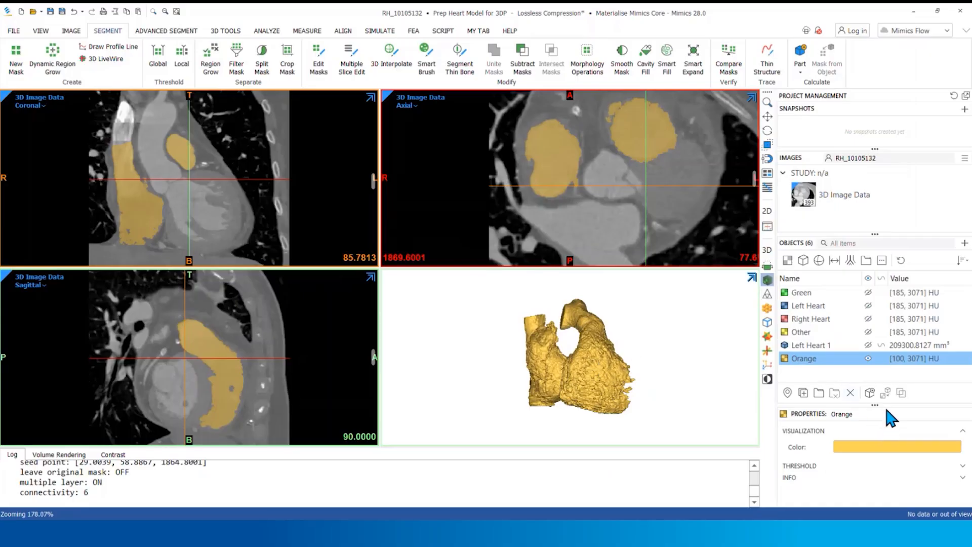
{"action": "left_click", "coordinate": [870, 392]}
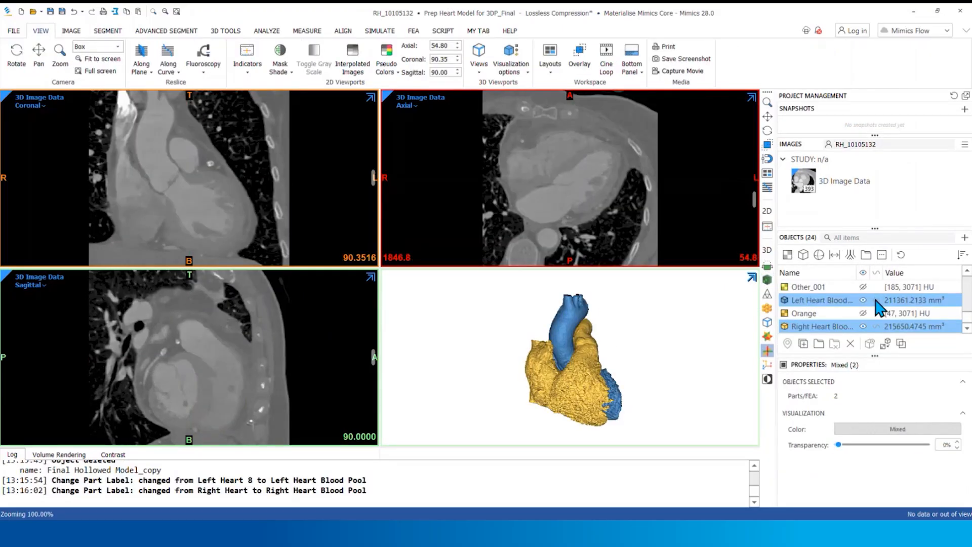
Check the part contours on an axial slice, and send the Left Heart and Right Heart Blood Pool parts to 3-matic
{"action": "left_click", "coordinate": [826, 314]}
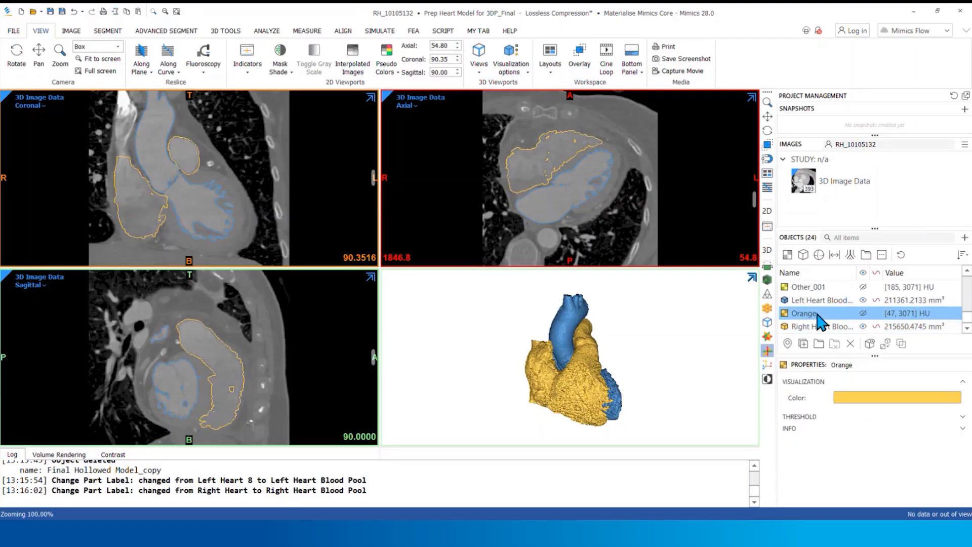
{"action": "mouse_move", "coordinate": [754, 202]}
{"action": "left_mouse_down"}
{"action": "mouse_move", "coordinate": [754, 162]}
{"action": "mouse_move", "coordinate": [764, 200]}
{"action": "left_mouse_up"}
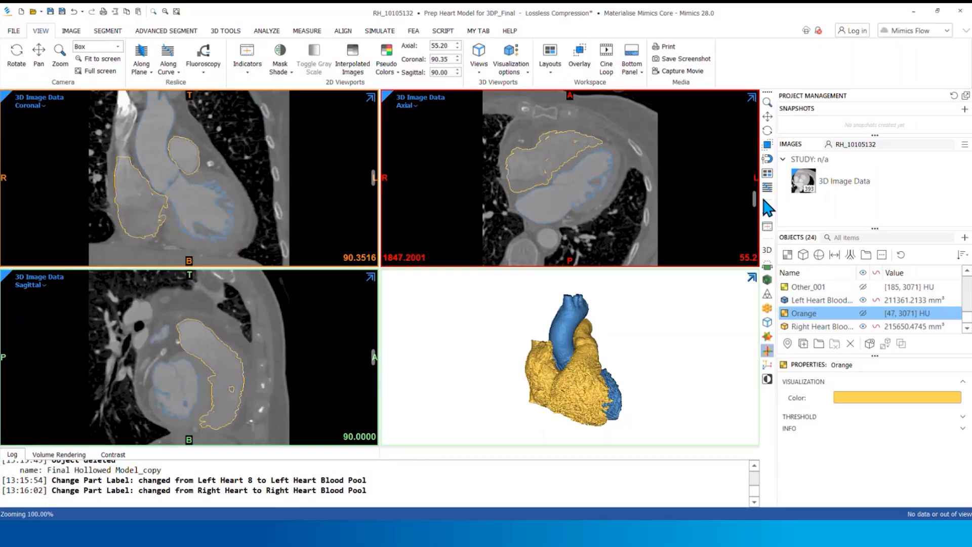
{"action": "left_click", "coordinate": [816, 300]}
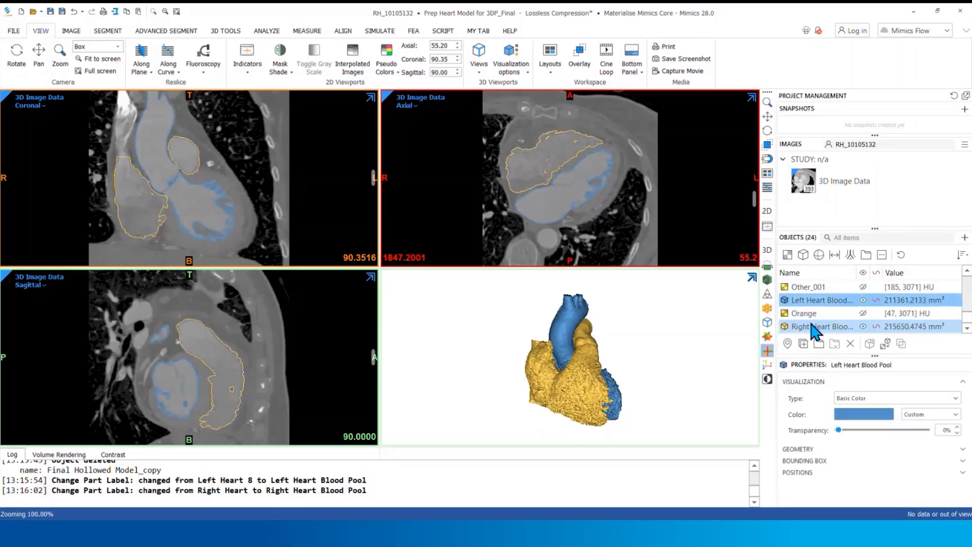
{"action": "left_click", "coordinate": [813, 327], "text": "ctrl"}
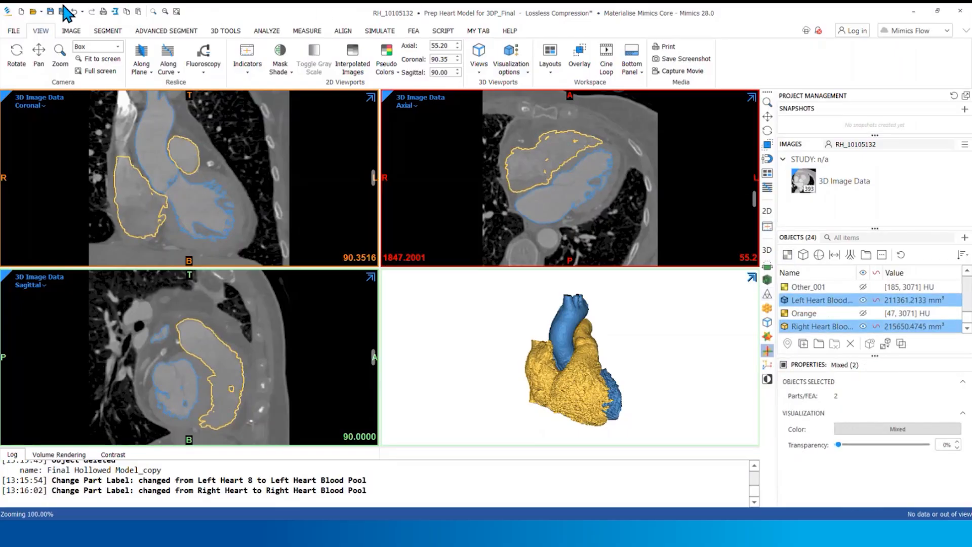
{"action": "left_click", "coordinate": [115, 11]}
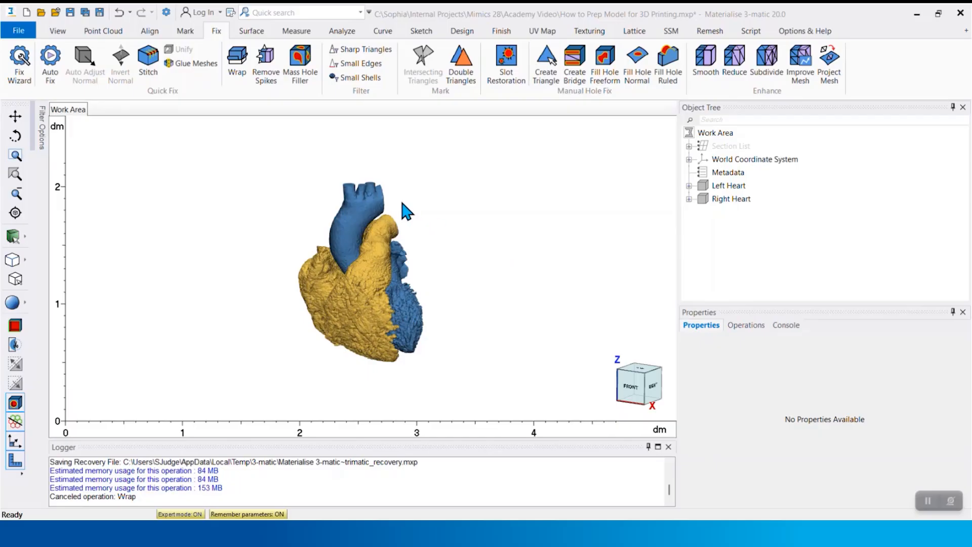
Wrap the Left Heart and Right Heart parts with gap closing distance 0 and smallest detail 0.5, with Reduce and Preserve sharp features enabled
{"action": "left_click", "coordinate": [236, 60]}
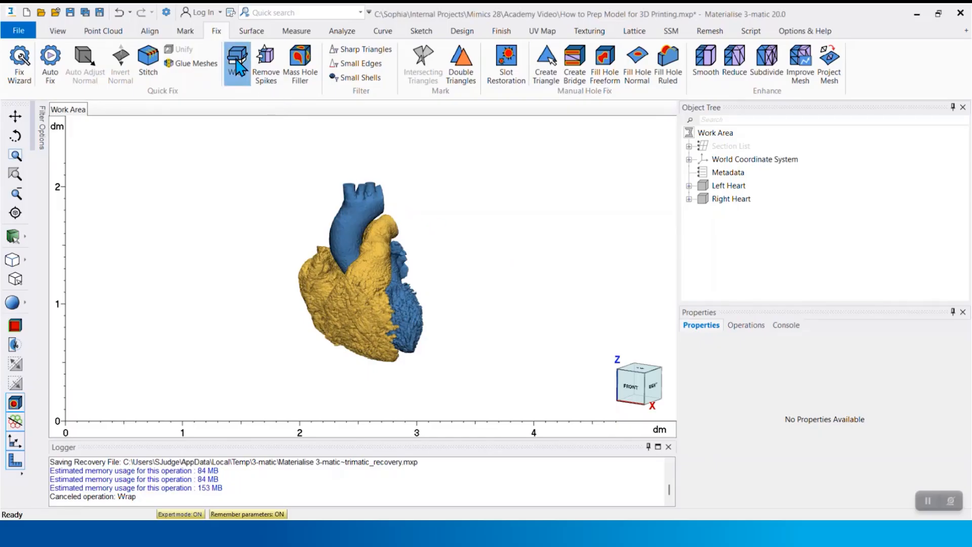
{"action": "left_click", "coordinate": [729, 187]}
{"action": "left_click", "coordinate": [730, 198]}
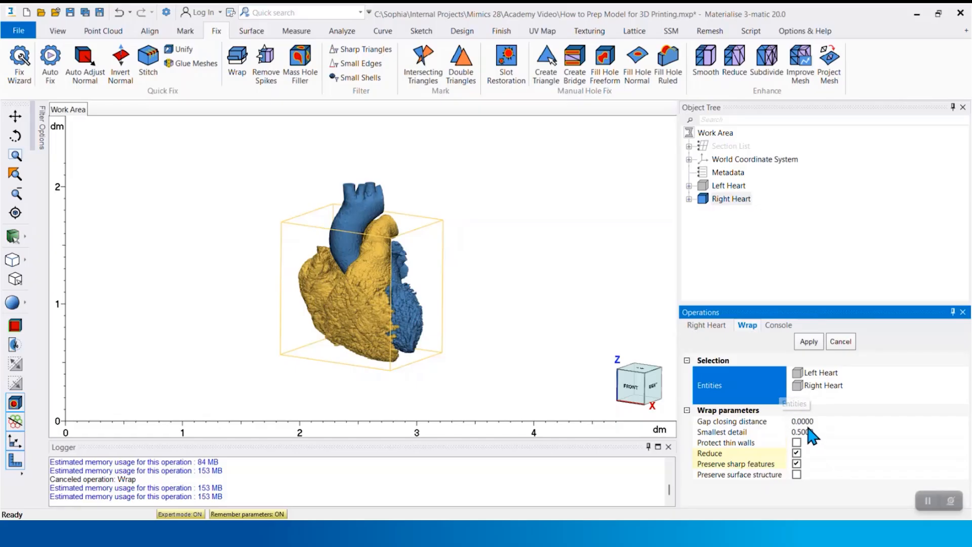
{"action": "left_click", "coordinate": [808, 342]}
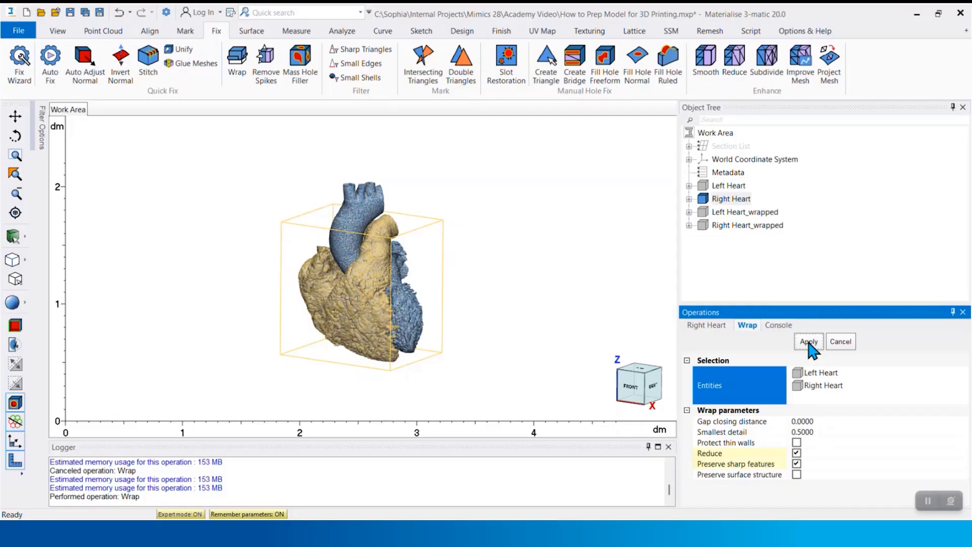
{"action": "left_click", "coordinate": [839, 342]}
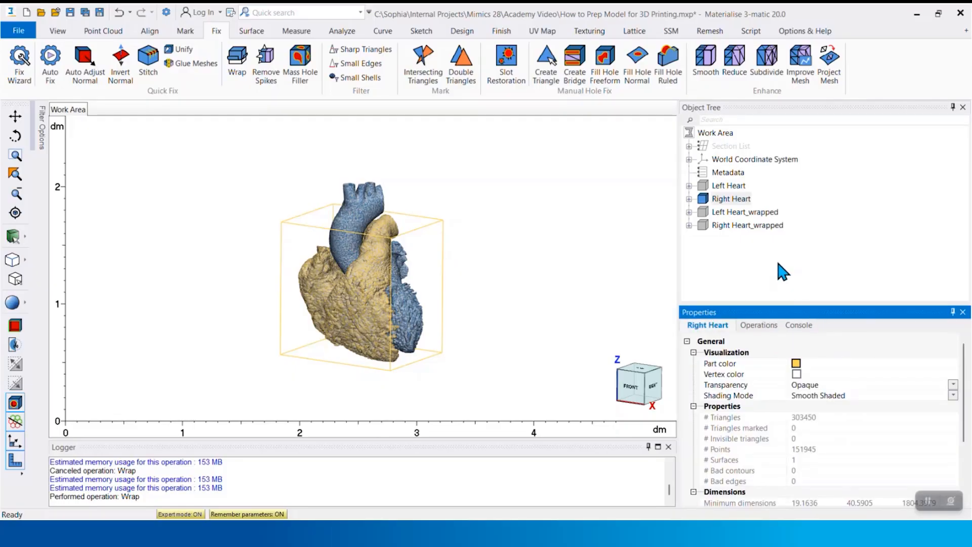
Show only the wrapped left and right heart parts
{"action": "left_click", "coordinate": [758, 212]}
{"action": "left_click", "coordinate": [755, 222], "text": "ctrl"}
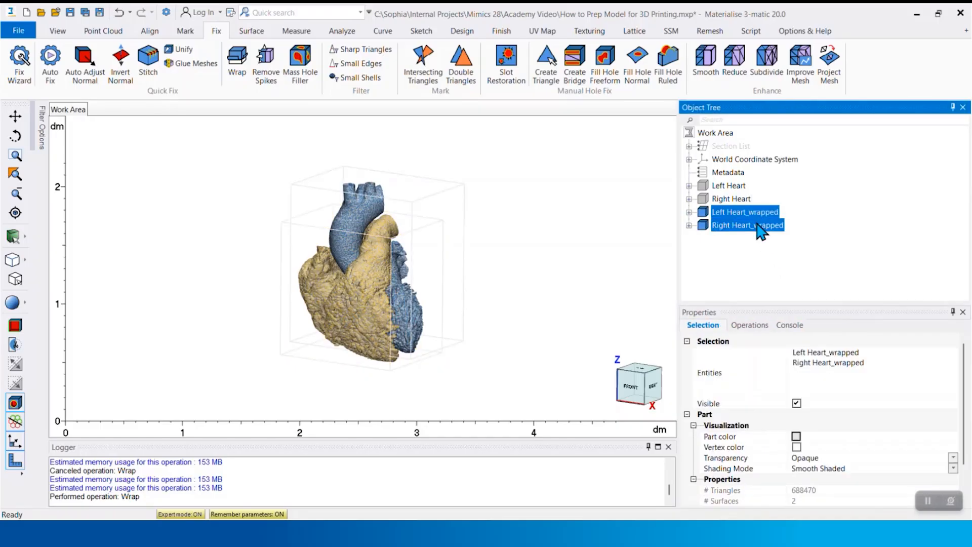
{"action": "right_click", "coordinate": [756, 223]}
{"action": "left_click", "coordinate": [790, 283]}
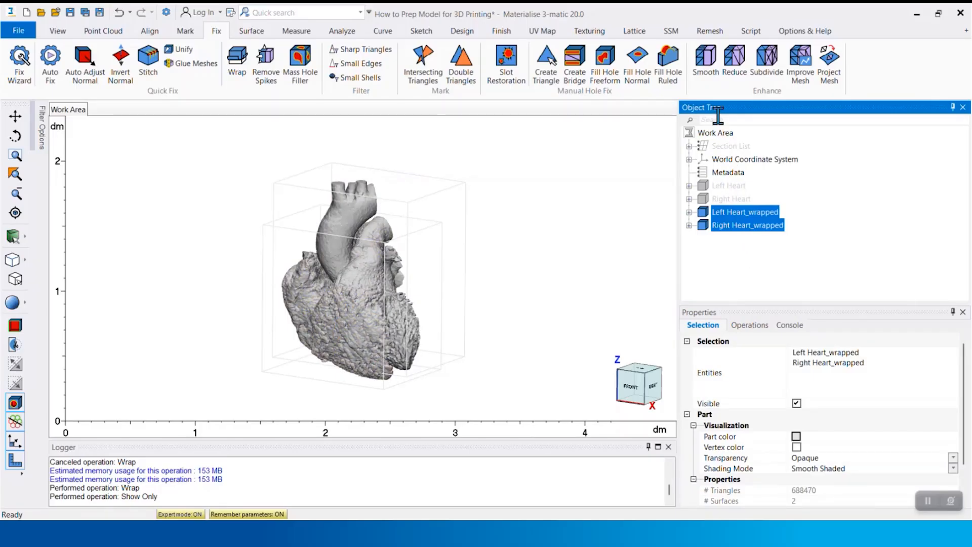
Smooth both wrapped heart parts with Laplacian (1st order), smooth factor 0.7, 3 iterations and compensation enabled
{"action": "left_click", "coordinate": [712, 71]}
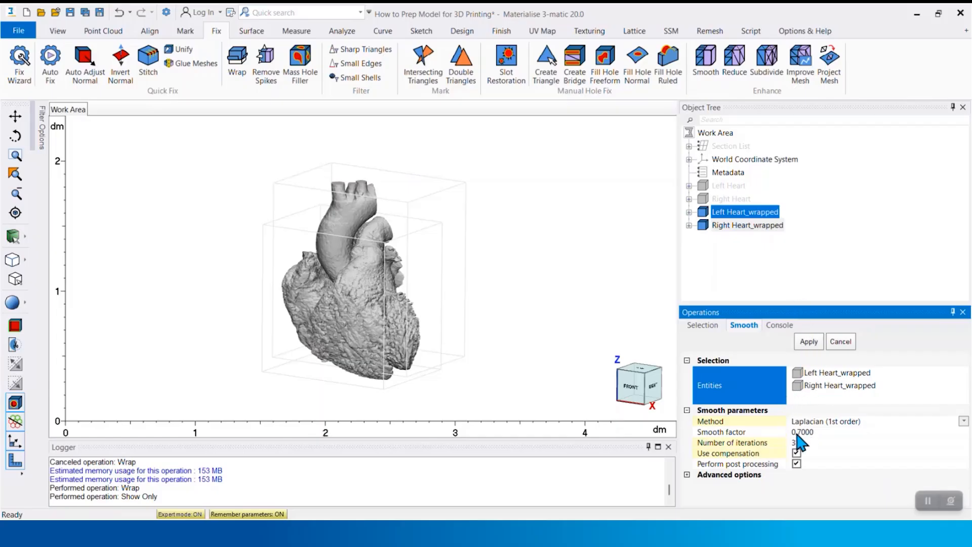
{"action": "left_click", "coordinate": [816, 342]}
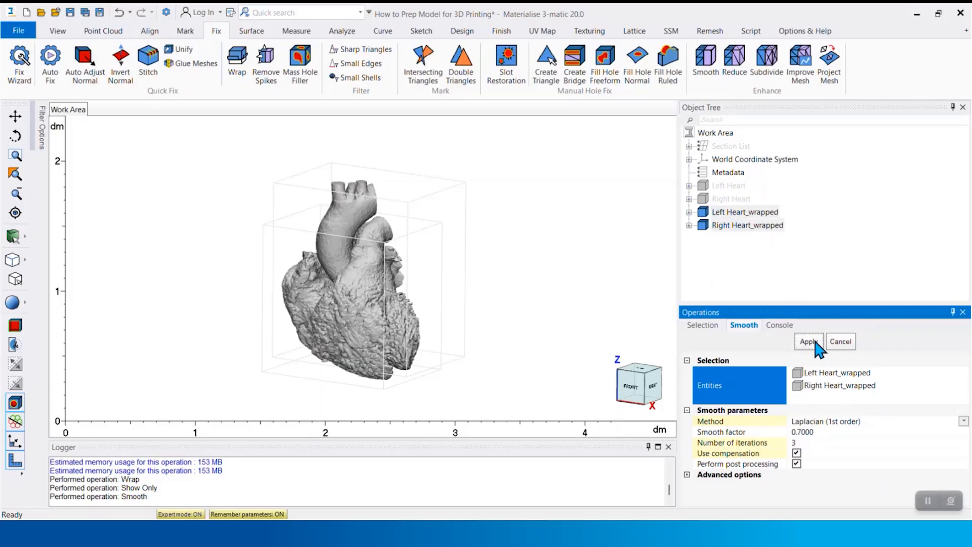
{"action": "left_click", "coordinate": [844, 343]}
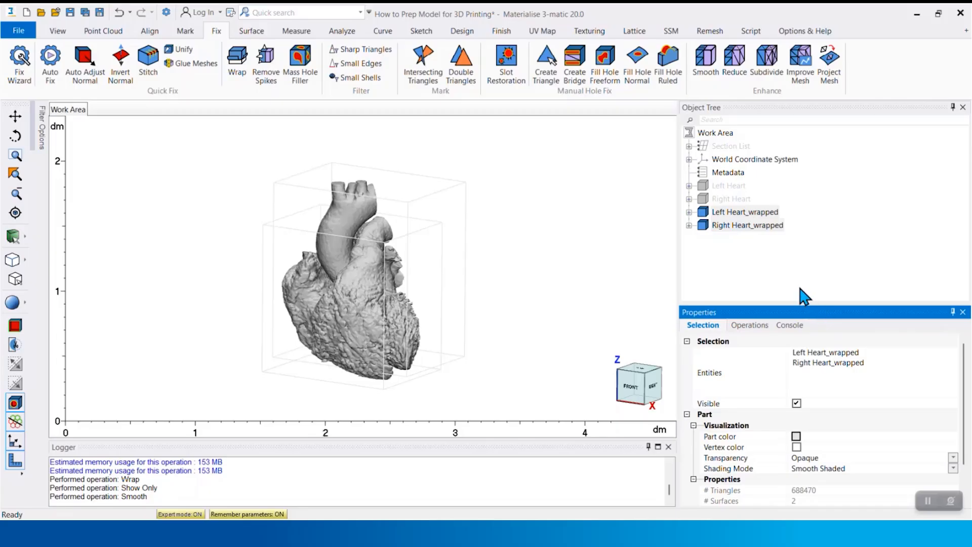
Duplicate the wrapped left and right heart parts and show only the duplicates
{"action": "right_click", "coordinate": [749, 229]}
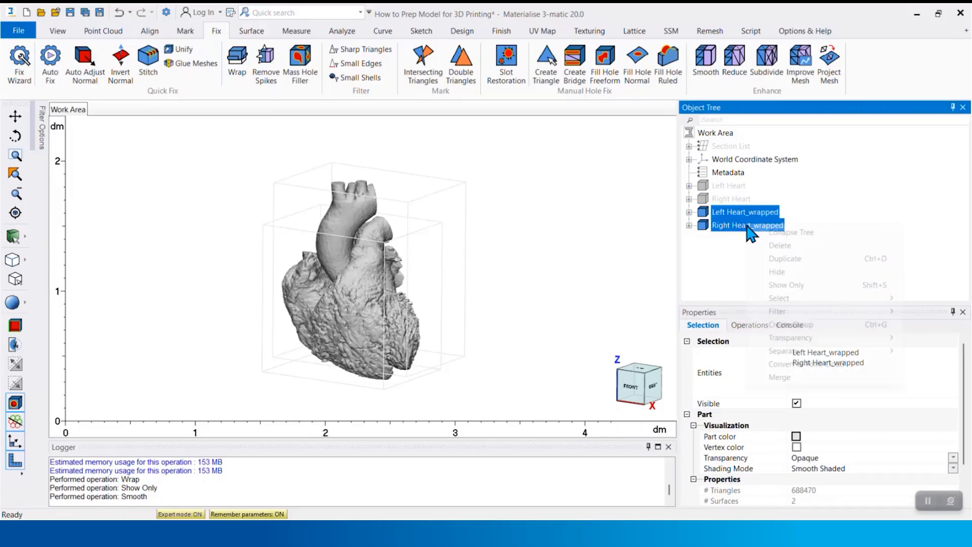
{"action": "left_click", "coordinate": [780, 258]}
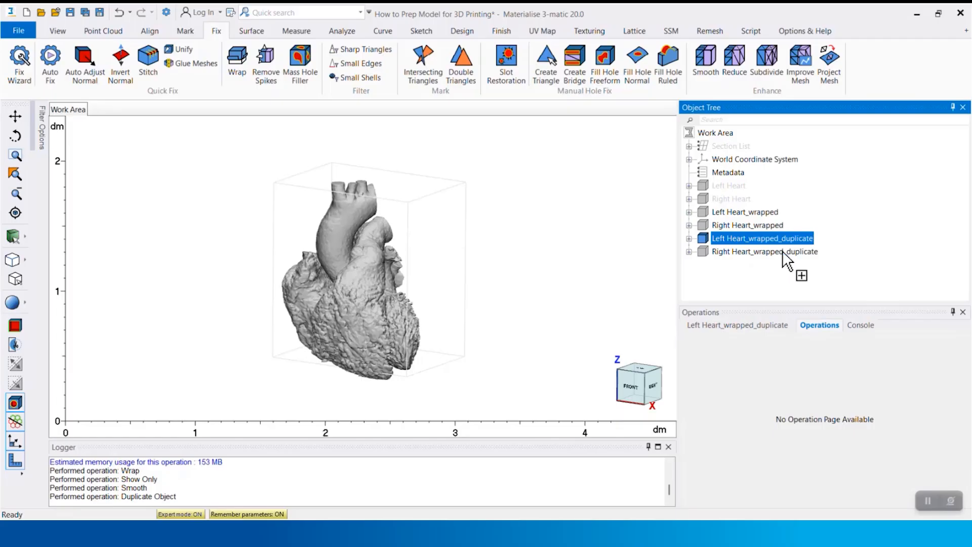
{"action": "right_click", "coordinate": [785, 253]}
{"action": "left_click", "coordinate": [815, 311]}
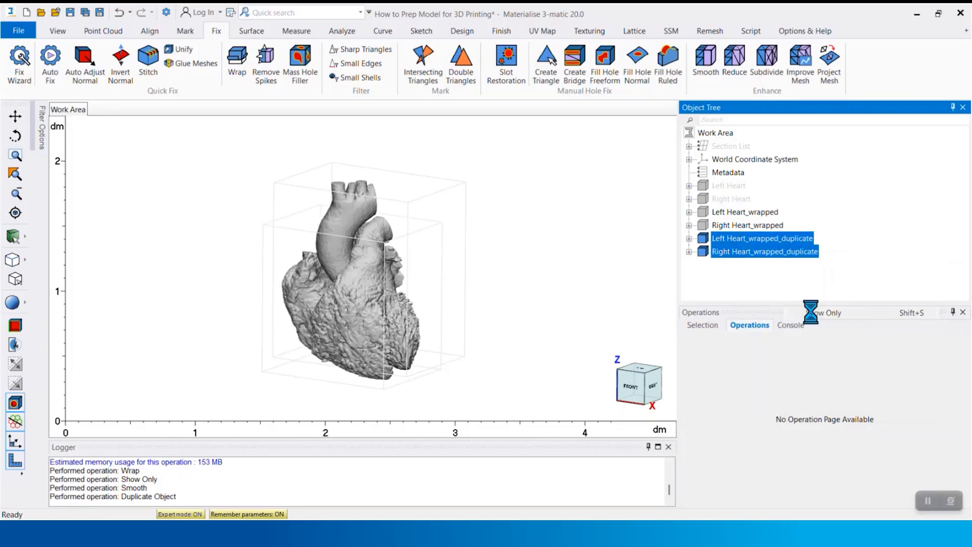
Set the transparency of both duplicated heart parts to Medium
{"action": "right_click", "coordinate": [784, 251]}
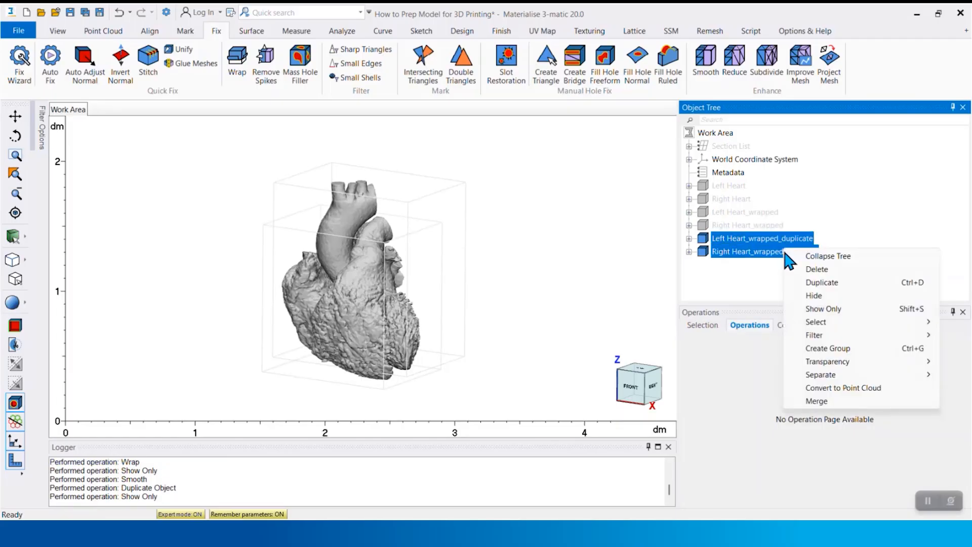
{"action": "mouse_move", "coordinate": [825, 363]}
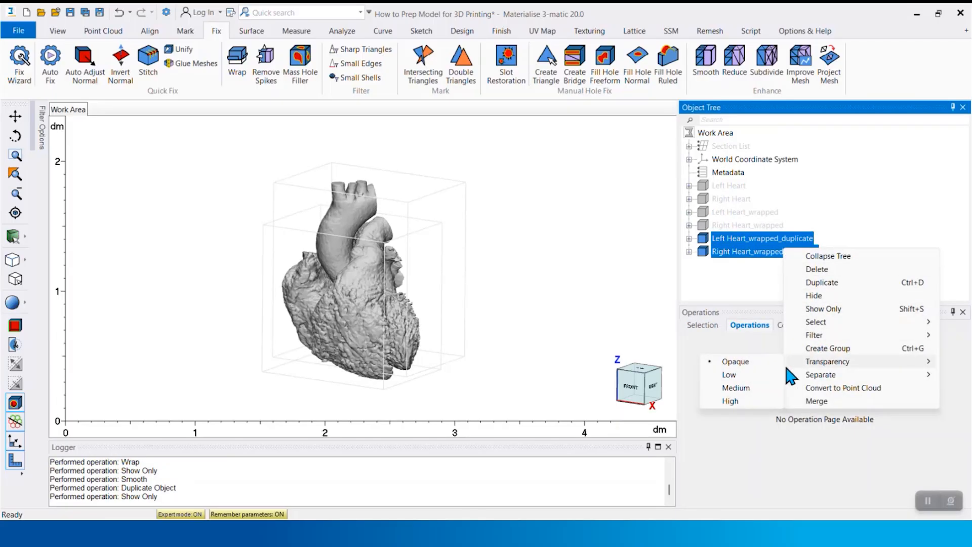
{"action": "left_click", "coordinate": [747, 388]}
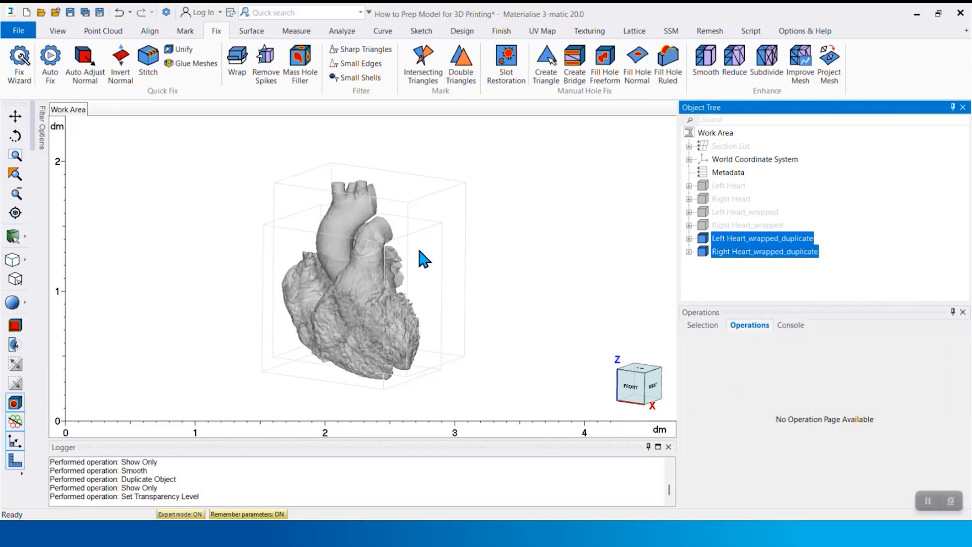
{"action": "scroll", "coordinate": [403, 244], "scroll_direction": "up", "scroll_amount": 2}
{"action": "left_click", "coordinate": [403, 243]}
{"action": "middle_click_drag", "start_coordinate": [424, 261], "coordinate": [441, 245]}
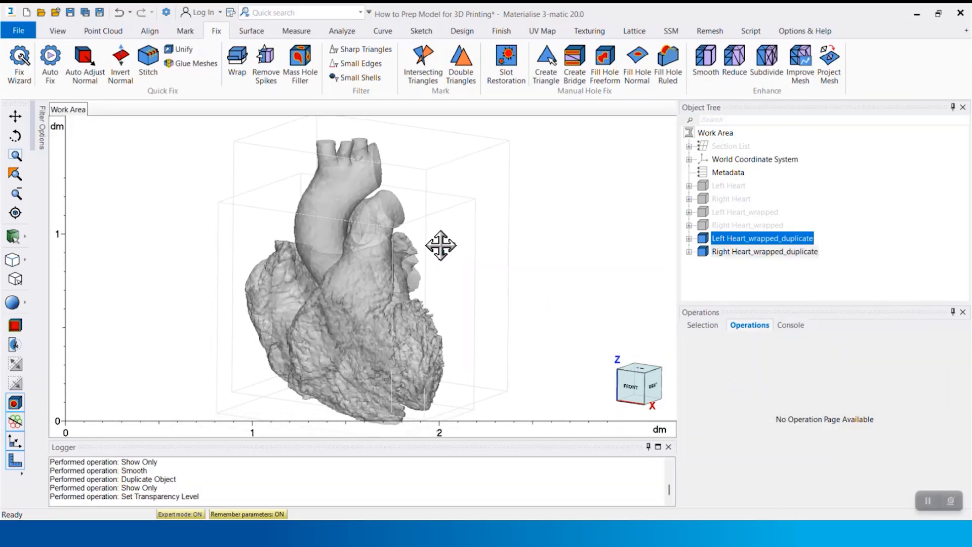
Hollow both duplicated heart parts with type Outside, distance 1.0, smallest detail 0.5 and smooth factor 0.5, keeping Reduce enabled
{"action": "left_click", "coordinate": [462, 31]}
{"action": "left_click", "coordinate": [489, 64]}
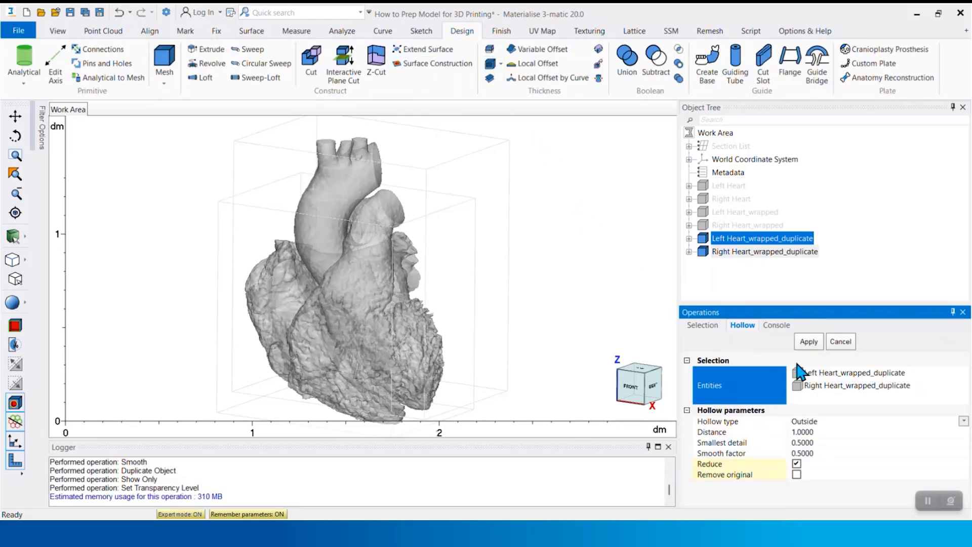
{"action": "left_click", "coordinate": [828, 421]}
{"action": "left_click", "coordinate": [827, 445]}
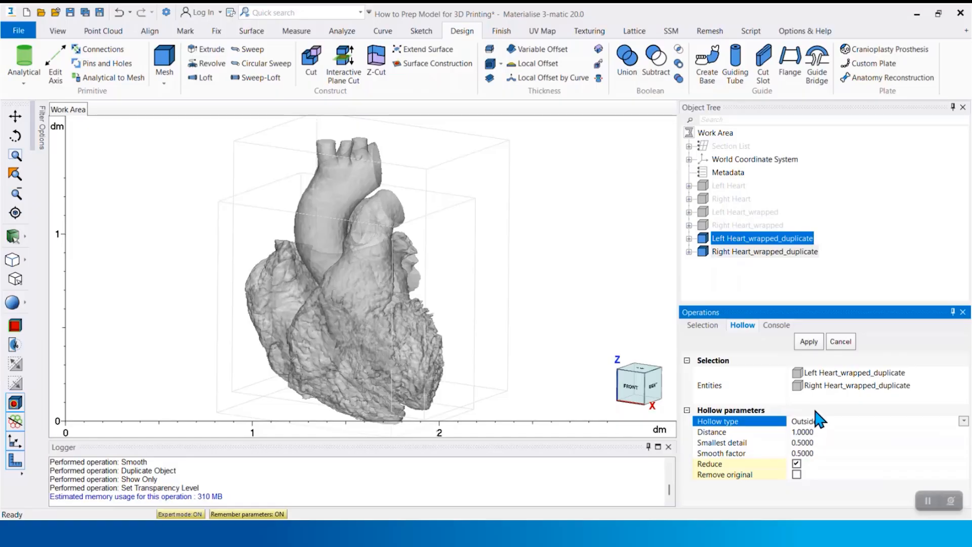
{"action": "left_click", "coordinate": [812, 344]}
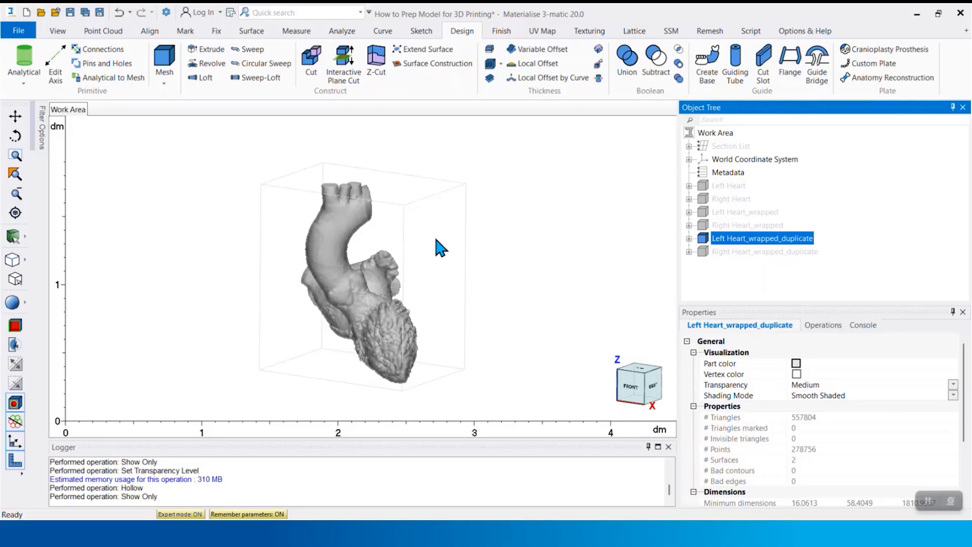
Trim off the closed ends of the aortic arch and its branch vessels on the hollowed left heart using Remove inner
{"action": "scroll", "coordinate": [350, 200], "scroll_direction": "up", "scroll_amount": 5}
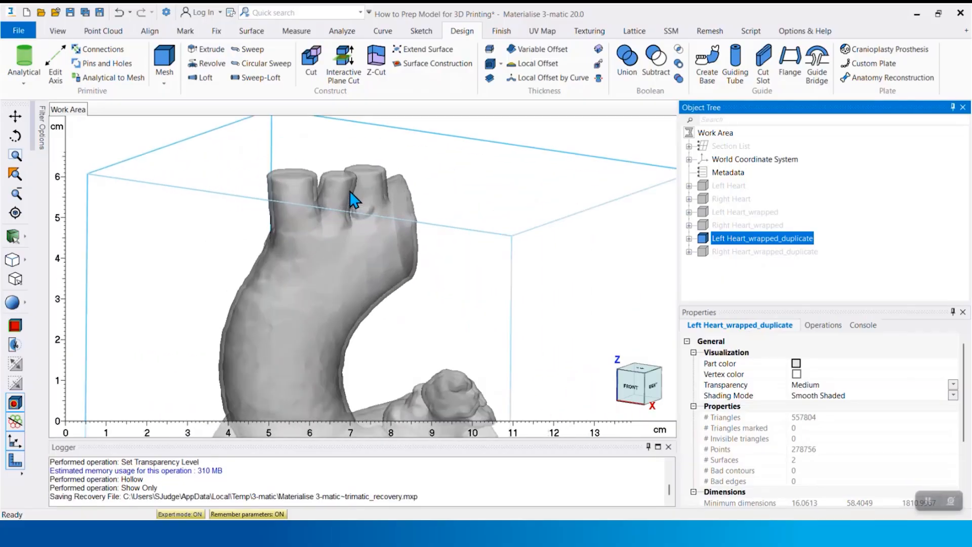
{"action": "mouse_move", "coordinate": [354, 199]}
{"action": "right_mouse_down"}
{"action": "mouse_move", "coordinate": [373, 207]}
{"action": "mouse_move", "coordinate": [352, 191]}
{"action": "right_mouse_up"}
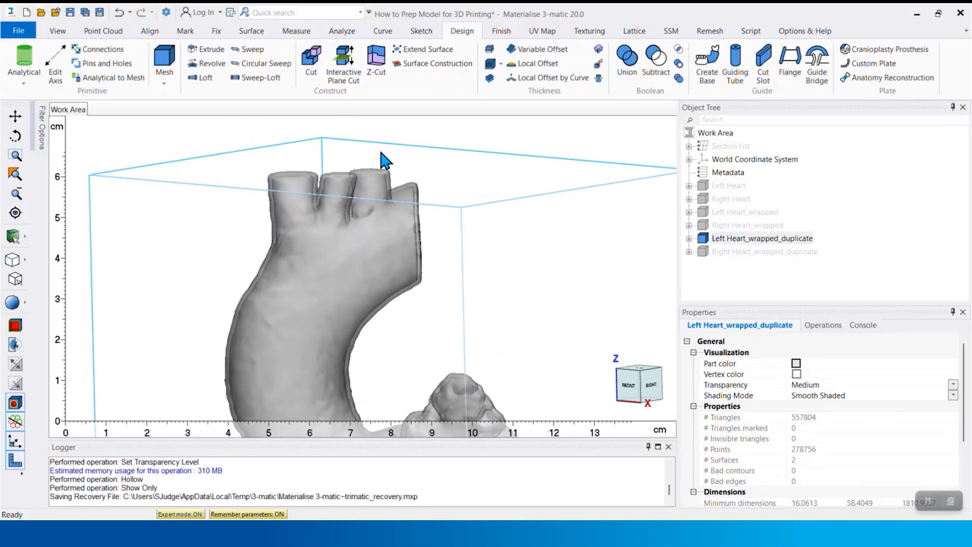
{"action": "left_click", "coordinate": [499, 33]}
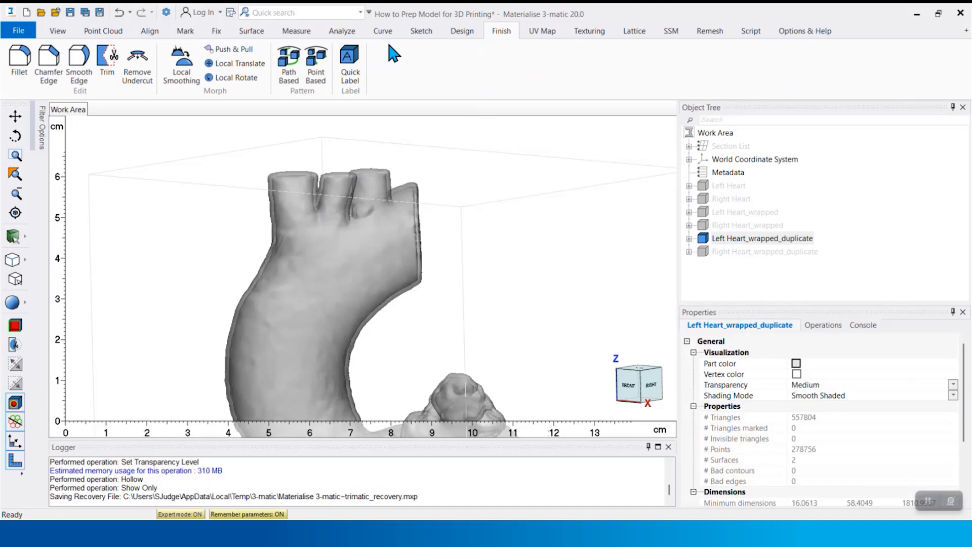
{"action": "left_click", "coordinate": [113, 63]}
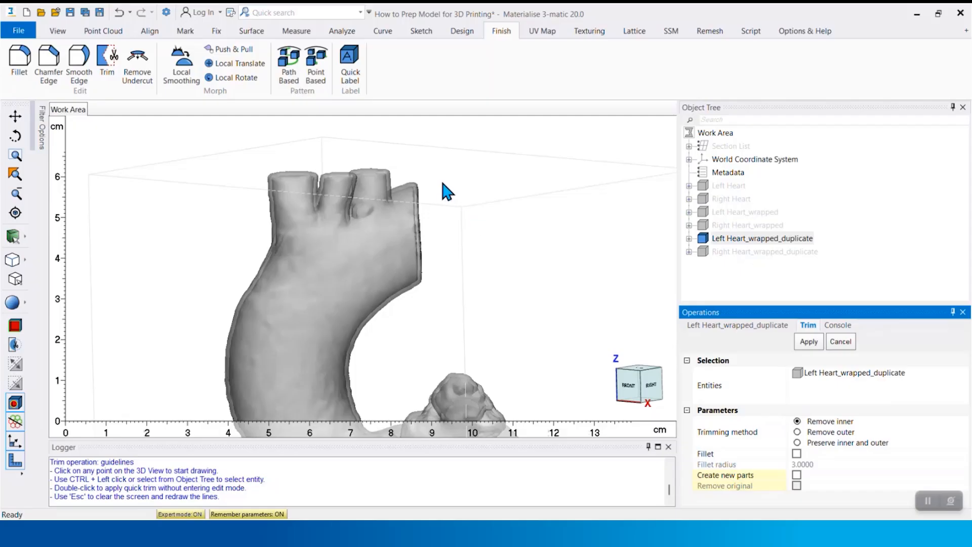
{"action": "left_click", "coordinate": [401, 166]}
{"action": "left_click", "coordinate": [415, 314]}
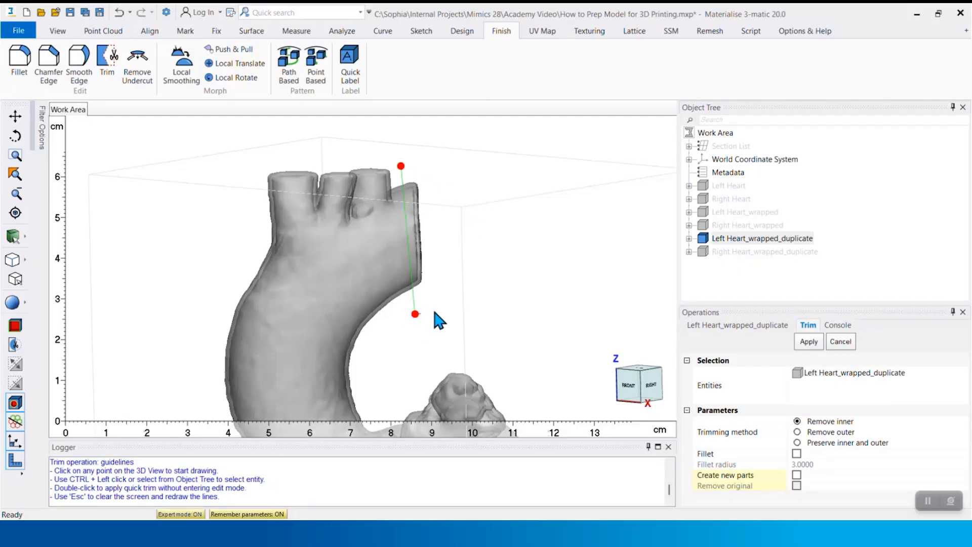
{"action": "left_click", "coordinate": [456, 305]}
{"action": "left_click", "coordinate": [443, 133]}
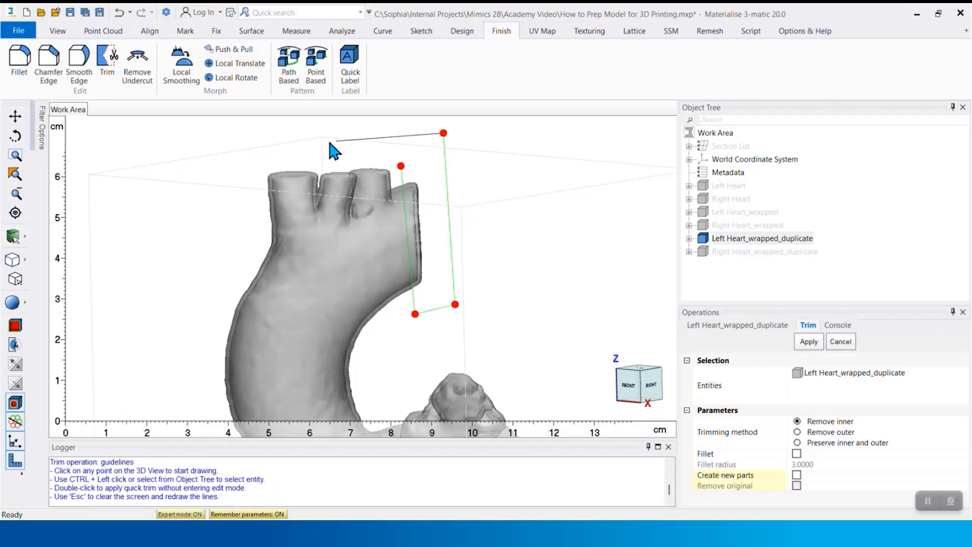
{"action": "left_click", "coordinate": [242, 140]}
{"action": "left_click", "coordinate": [245, 198]}
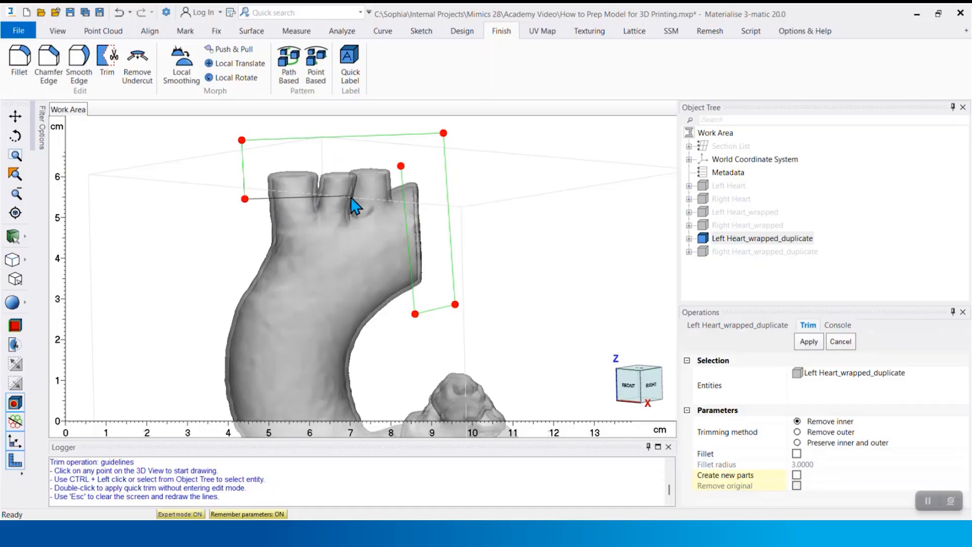
{"action": "left_click", "coordinate": [394, 172]}
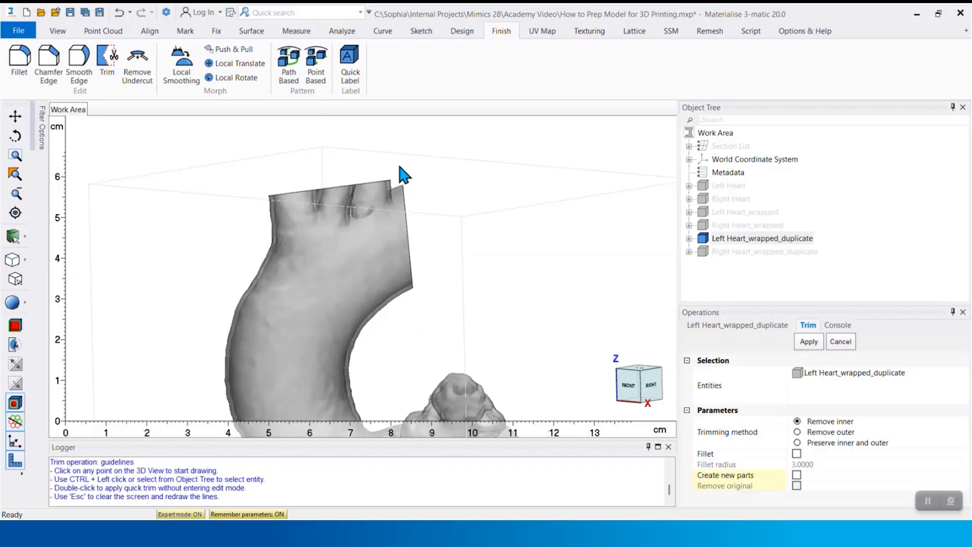
Trim off the closed end of the first pulmonary vein on the back of the hollowed left heart using Remove inner
{"action": "right_click_drag", "start_coordinate": [434, 215], "coordinate": [425, 235]}
{"action": "scroll", "coordinate": [421, 265], "scroll_direction": "up", "scroll_amount": 6}
{"action": "left_click", "coordinate": [356, 180]}
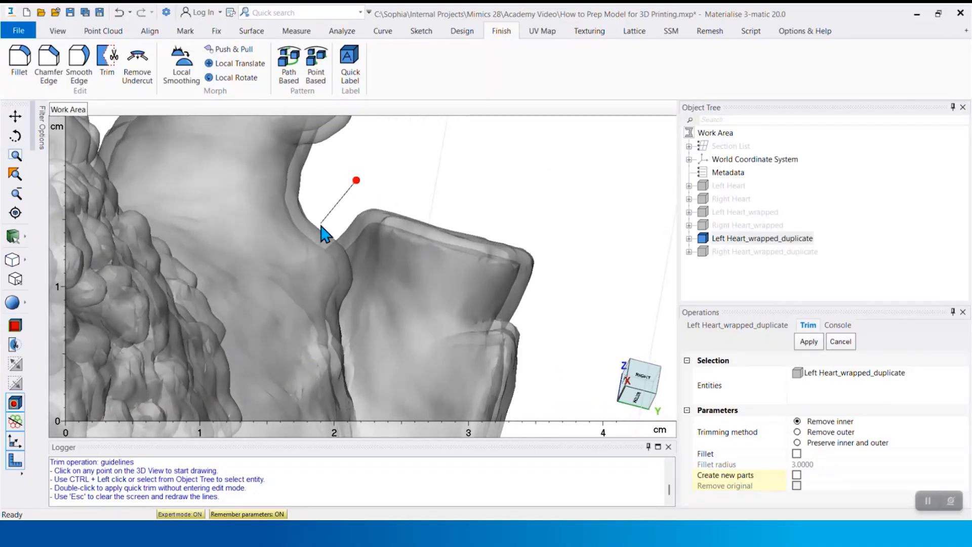
{"action": "left_click", "coordinate": [334, 218]}
{"action": "left_click", "coordinate": [558, 292]}
{"action": "left_click", "coordinate": [584, 212]}
{"action": "left_click", "coordinate": [356, 181]}
{"action": "key", "text": "Return"}
Trim off the closed end of the adjacent pulmonary vein just below the first cut on the left heart
{"action": "scroll", "coordinate": [521, 271], "scroll_direction": "up", "scroll_amount": 1}
{"action": "right_click_drag", "start_coordinate": [521, 271], "coordinate": [529, 276]}
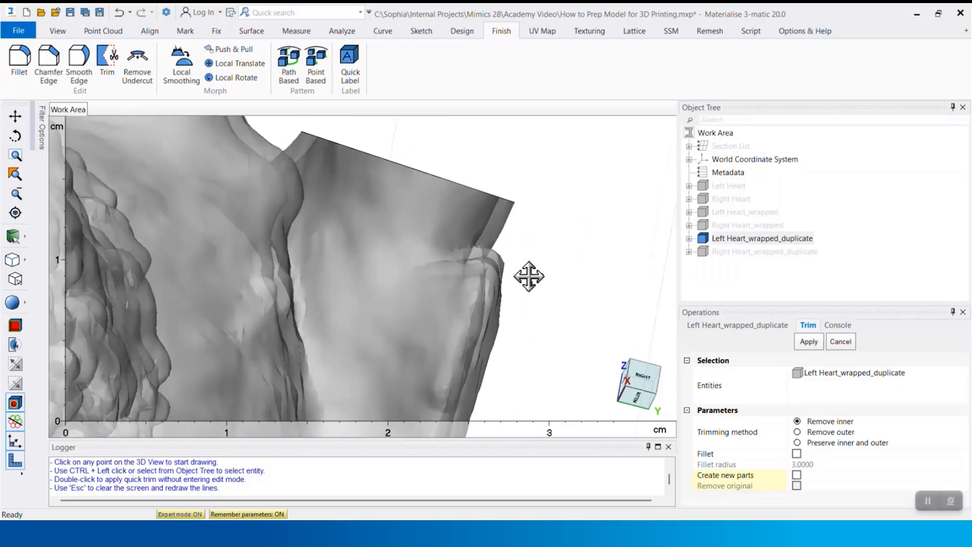
{"action": "scroll", "coordinate": [506, 243], "scroll_direction": "down", "scroll_amount": 4}
{"action": "right_click_drag", "start_coordinate": [507, 243], "coordinate": [499, 217]}
{"action": "left_click", "coordinate": [504, 175]}
{"action": "left_click", "coordinate": [485, 200]}
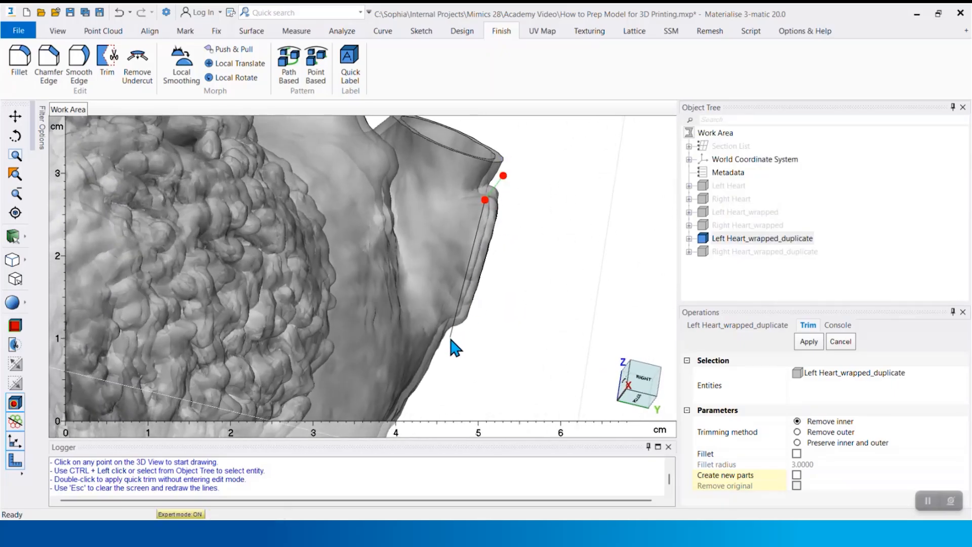
{"action": "left_click", "coordinate": [449, 341]}
{"action": "left_click", "coordinate": [490, 337]}
{"action": "left_click", "coordinate": [503, 176]}
{"action": "key", "text": "Return"}
Trim off the closed end of the upper pulmonary vein on the opposite side of the left heart
{"action": "scroll", "coordinate": [398, 213], "scroll_direction": "down", "scroll_amount": 5}
{"action": "right_click_drag", "start_coordinate": [397, 213], "coordinate": [489, 246]}
{"action": "scroll", "coordinate": [414, 191], "scroll_direction": "up", "scroll_amount": 5}
{"action": "left_click", "coordinate": [367, 140]}
{"action": "left_click", "coordinate": [449, 297]}
{"action": "left_click", "coordinate": [489, 278]}
{"action": "left_click", "coordinate": [421, 120]}
{"action": "left_click", "coordinate": [367, 140]}
{"action": "key", "text": "Return"}
{"action": "left_click", "coordinate": [428, 160]}
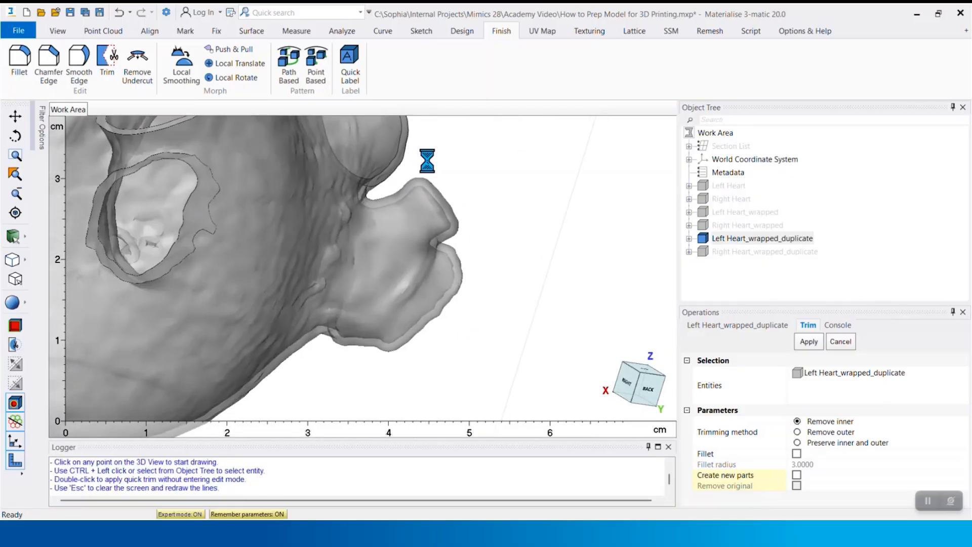
{"action": "left_click", "coordinate": [396, 177]}
{"action": "left_click", "coordinate": [457, 243]}
{"action": "left_click", "coordinate": [488, 237]}
{"action": "left_click", "coordinate": [437, 161]}
{"action": "left_click", "coordinate": [428, 161]}
{"action": "key", "text": "Return"}
Trim off the closed end of the lower pulmonary vein beside it on the left heart
{"action": "right_click_drag", "start_coordinate": [458, 321], "coordinate": [440, 295]}
{"action": "left_click", "coordinate": [485, 247]}
{"action": "left_click", "coordinate": [356, 378]}
{"action": "left_click", "coordinate": [398, 403]}
{"action": "left_click", "coordinate": [557, 276]}
{"action": "left_click", "coordinate": [485, 247]}
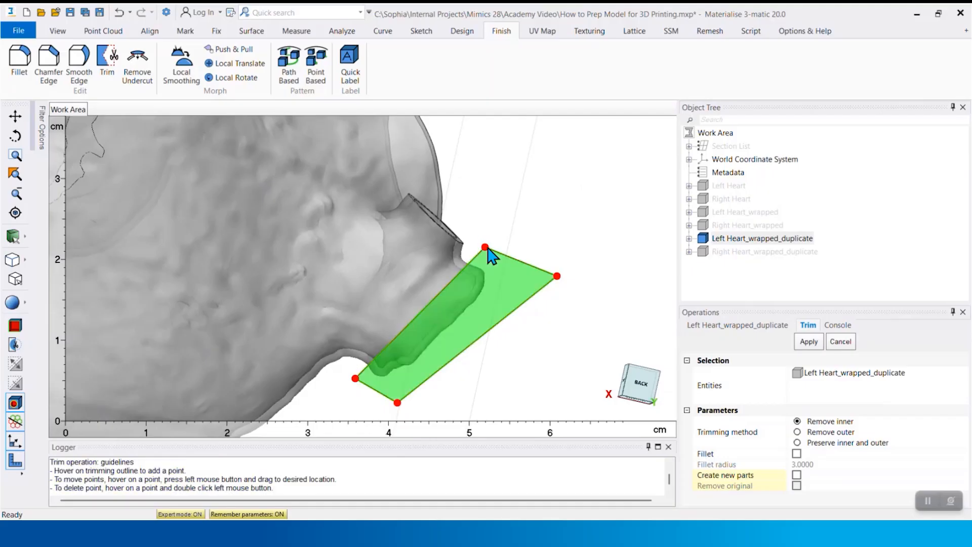
{"action": "key", "text": "Return"}
{"action": "right_click_drag", "start_coordinate": [424, 257], "coordinate": [527, 265]}
{"action": "scroll", "coordinate": [507, 266], "scroll_direction": "down", "scroll_amount": 4}
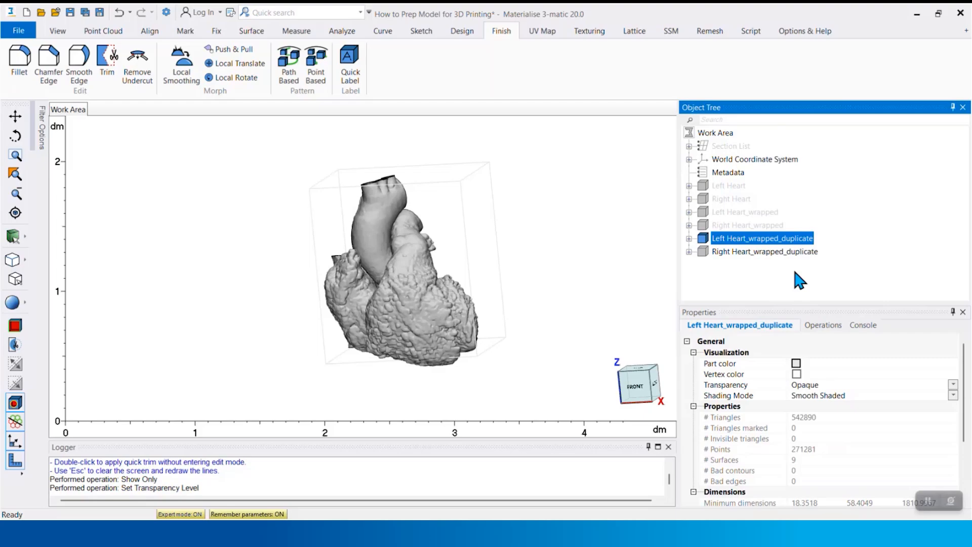
Color the trimmed left heart duplicate pink (255, 128, 192) and the right heart duplicate blue using the basic colors
{"action": "left_click", "coordinate": [797, 363]}
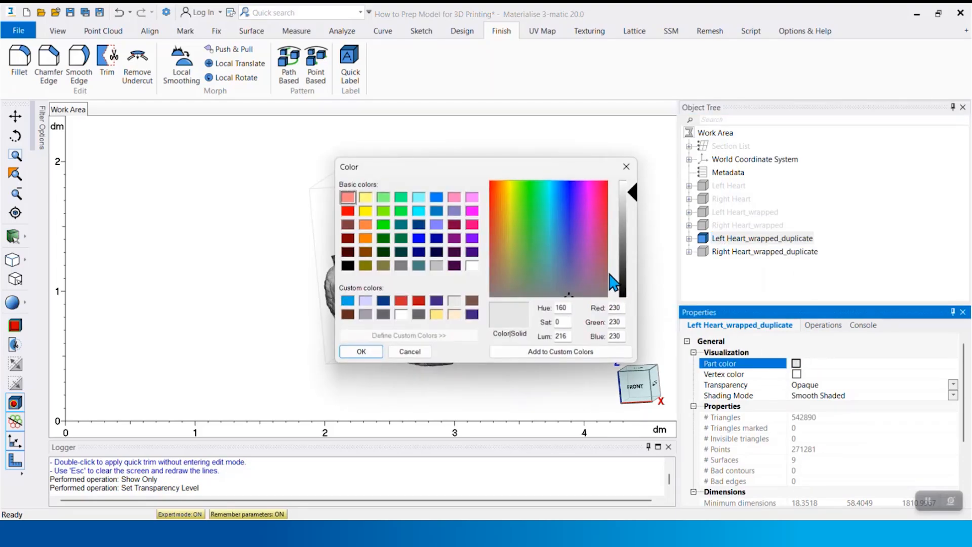
{"action": "left_click", "coordinate": [456, 199]}
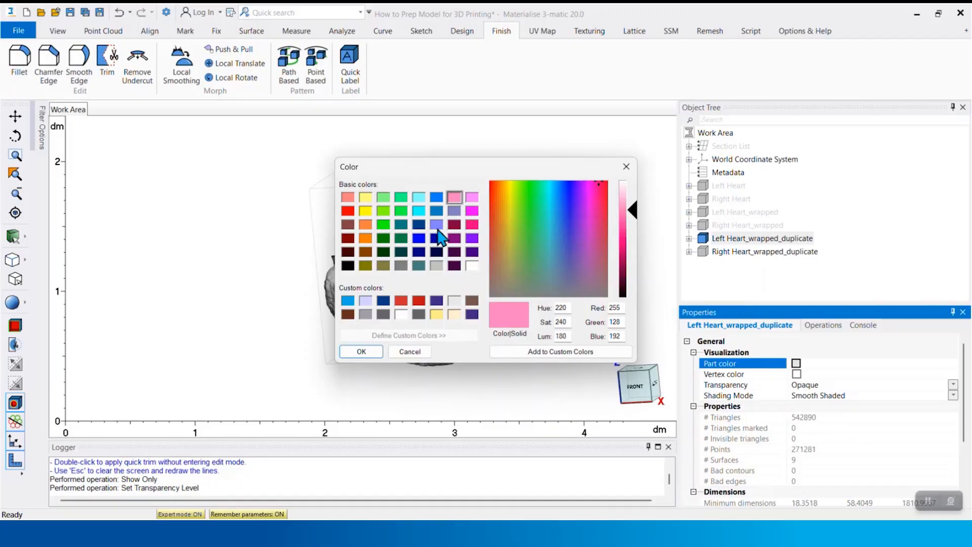
{"action": "left_click", "coordinate": [361, 351]}
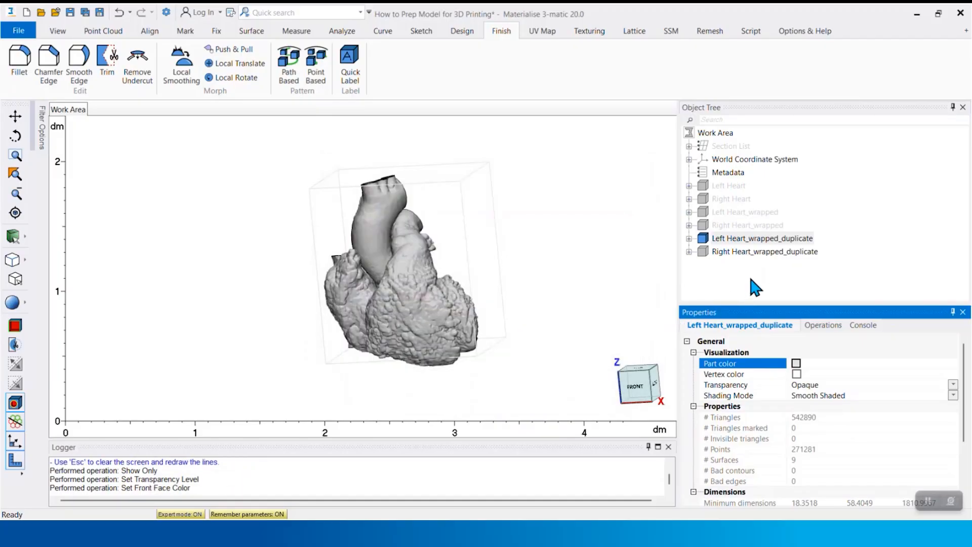
{"action": "left_click", "coordinate": [771, 252]}
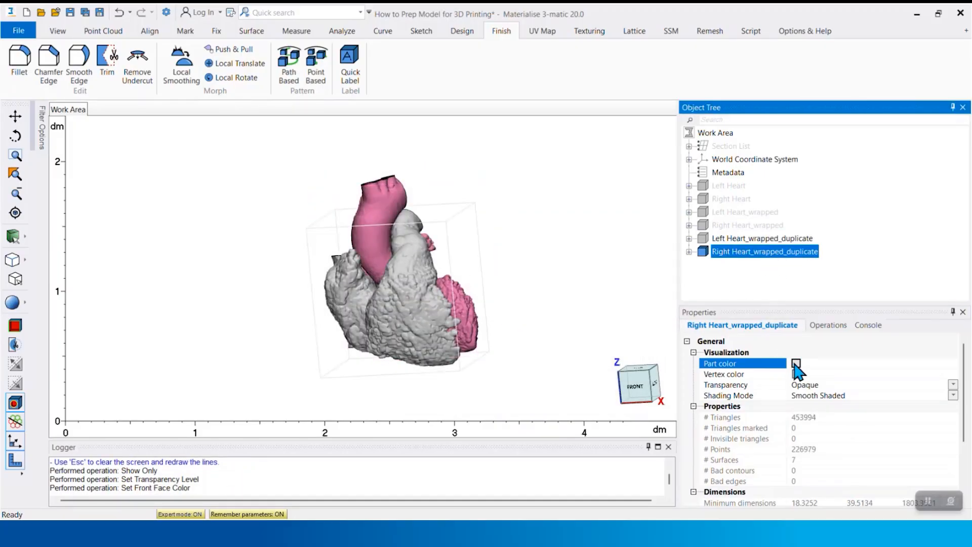
{"action": "left_click", "coordinate": [797, 363]}
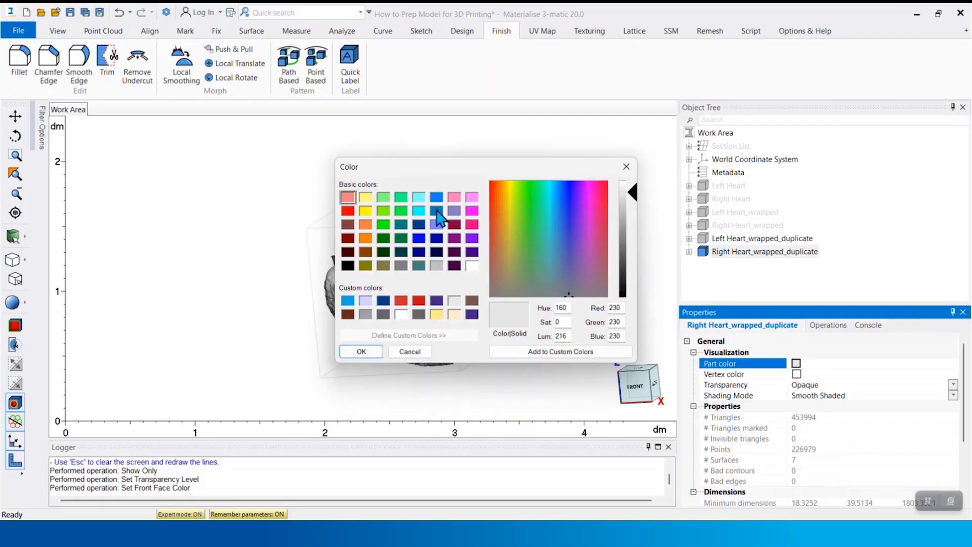
{"action": "left_click", "coordinate": [437, 210]}
{"action": "left_click", "coordinate": [361, 351]}
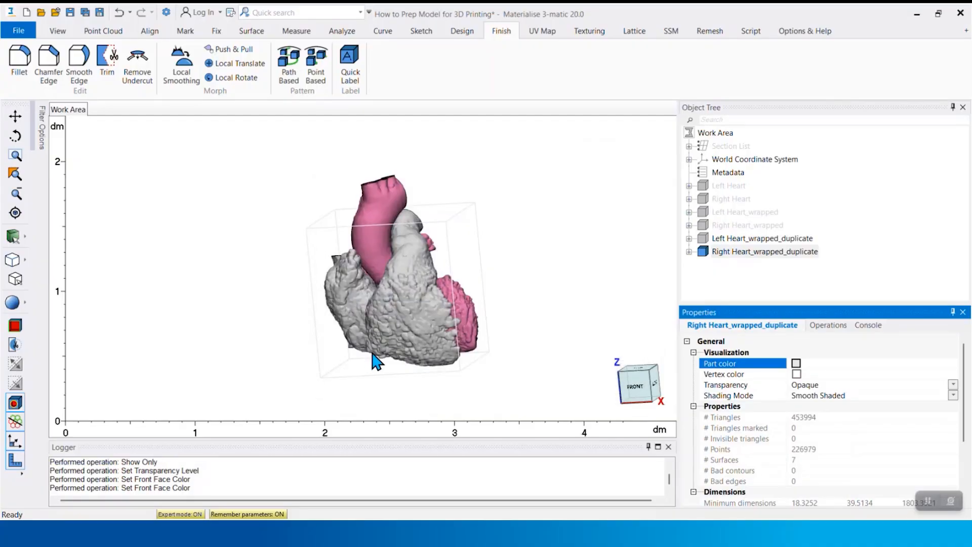
Duplicate the colored left and right heart parts and show only the new copies
{"action": "left_click", "coordinate": [760, 238], "text": "ctrl"}
{"action": "right_click", "coordinate": [777, 252]}
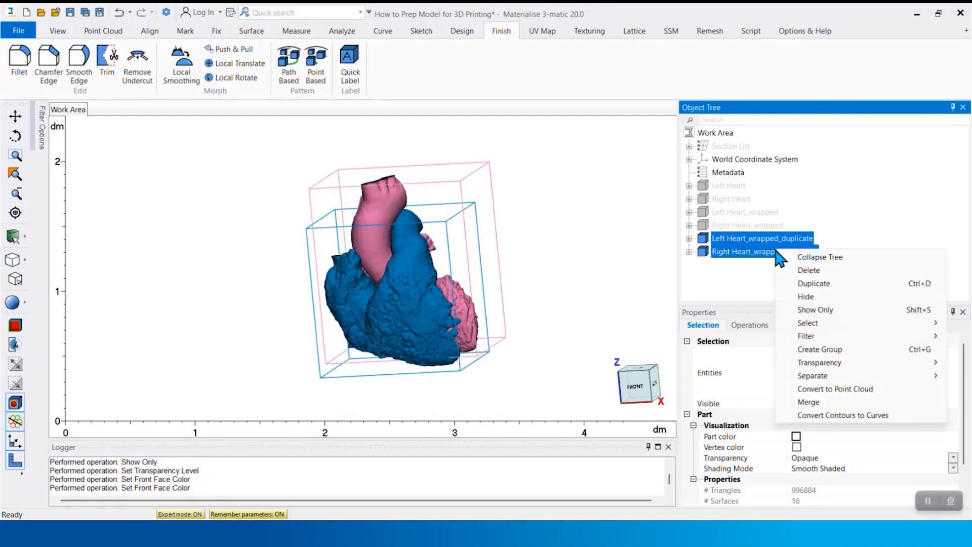
{"action": "left_click", "coordinate": [796, 285]}
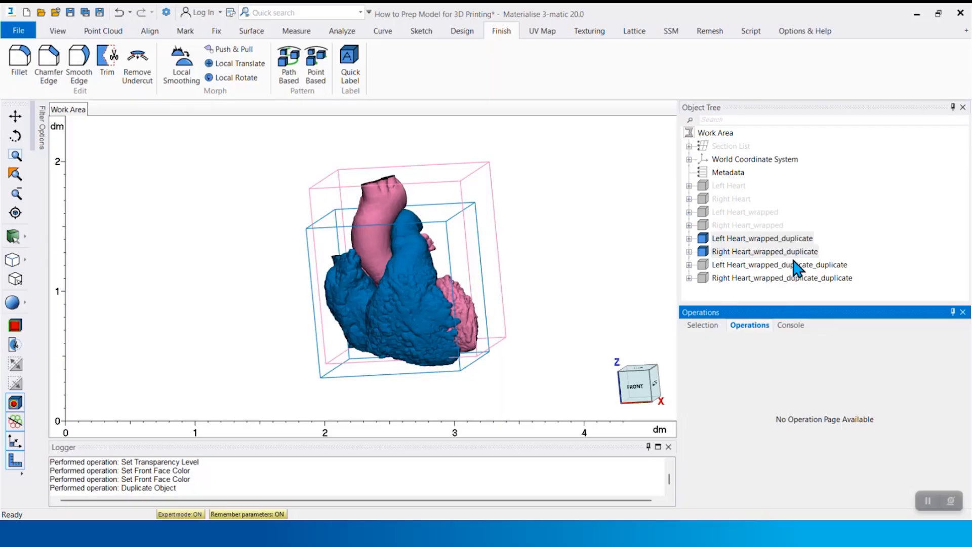
{"action": "left_click", "coordinate": [794, 269]}
{"action": "left_click", "coordinate": [794, 278], "text": "ctrl"}
{"action": "right_click", "coordinate": [796, 279]}
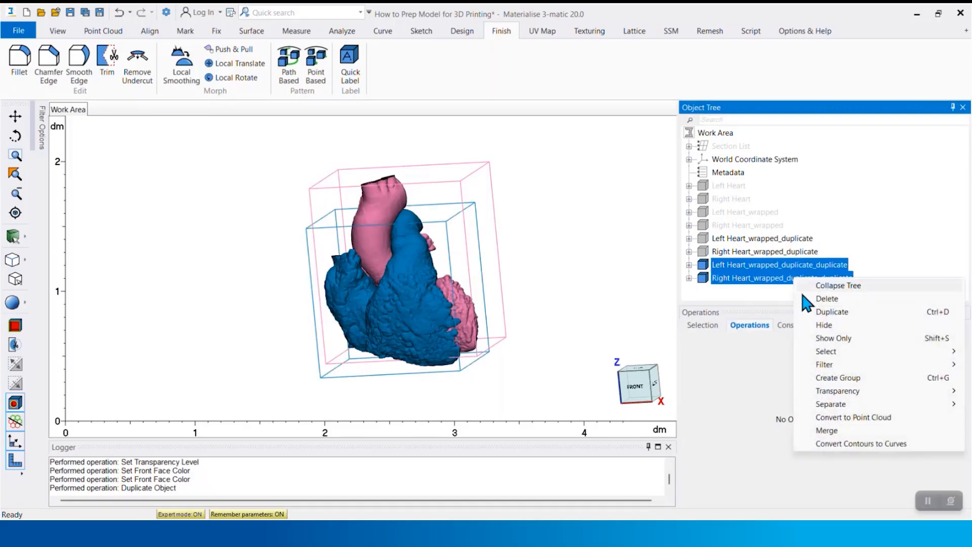
{"action": "left_click", "coordinate": [817, 338]}
Copy the inner lumen surface of the blue right heart copy to a new part
{"action": "right_click_drag", "start_coordinate": [476, 241], "coordinate": [499, 296]}
{"action": "right_click_drag", "start_coordinate": [498, 290], "coordinate": [501, 273]}
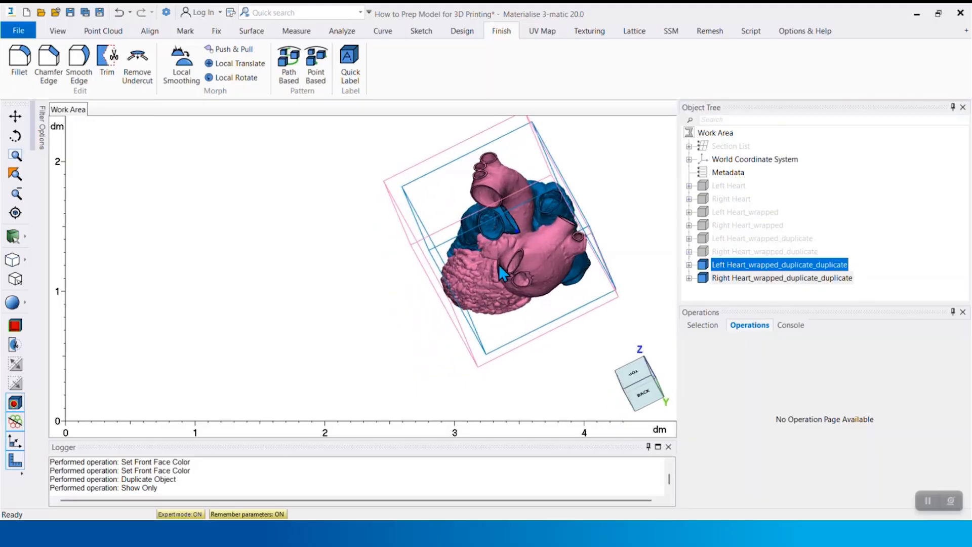
{"action": "scroll", "coordinate": [501, 219], "scroll_direction": "up", "scroll_amount": 5}
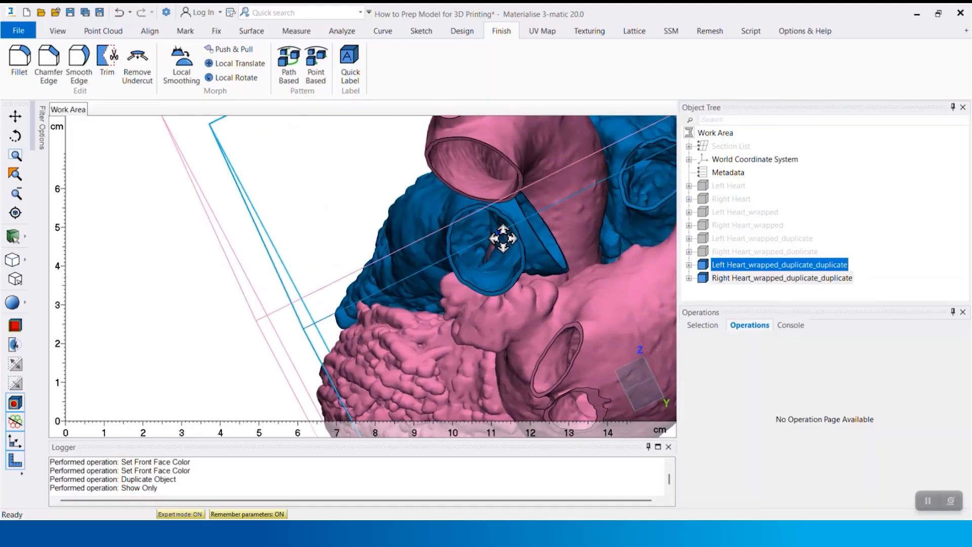
{"action": "middle_click_drag", "start_coordinate": [508, 242], "coordinate": [438, 233]}
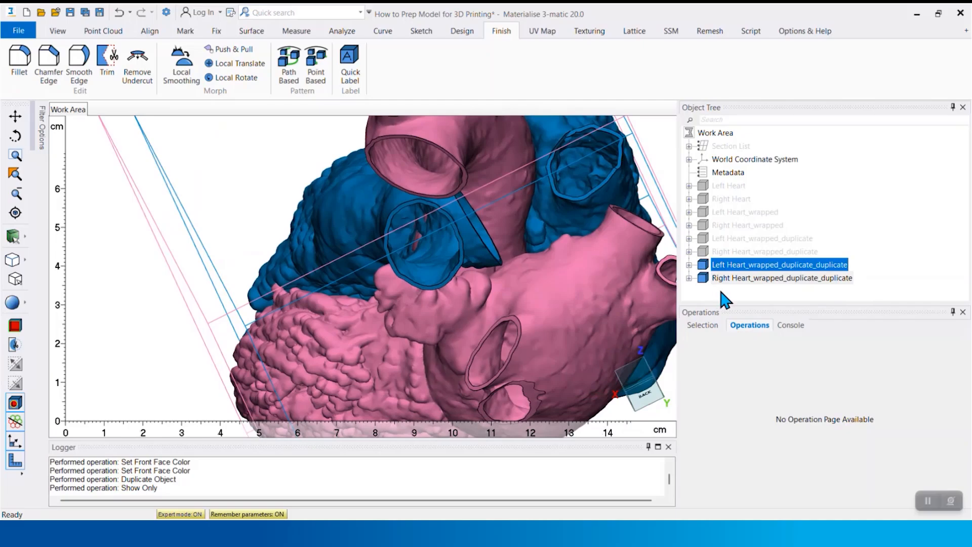
{"action": "left_click", "coordinate": [699, 291]}
{"action": "right_click_drag", "start_coordinate": [582, 269], "coordinate": [371, 252]}
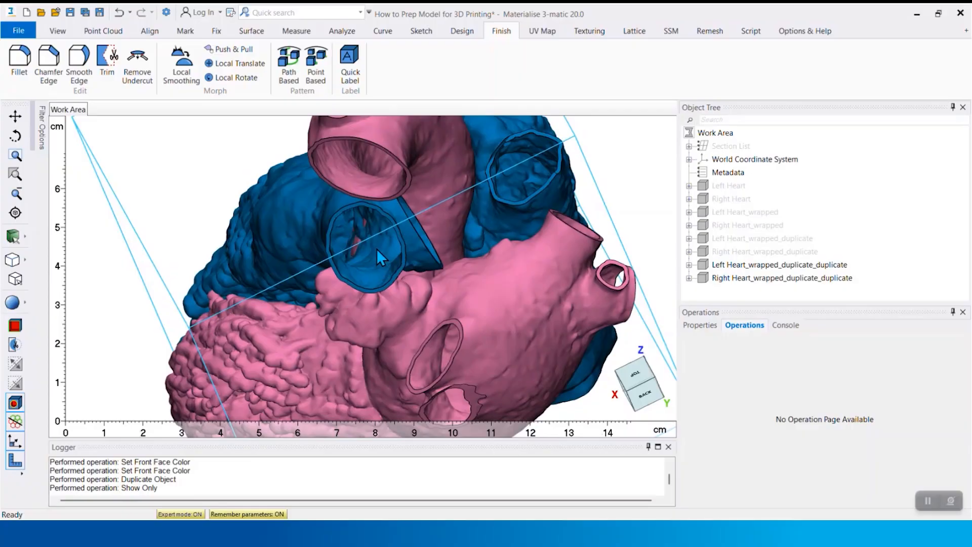
{"action": "left_click", "coordinate": [378, 249]}
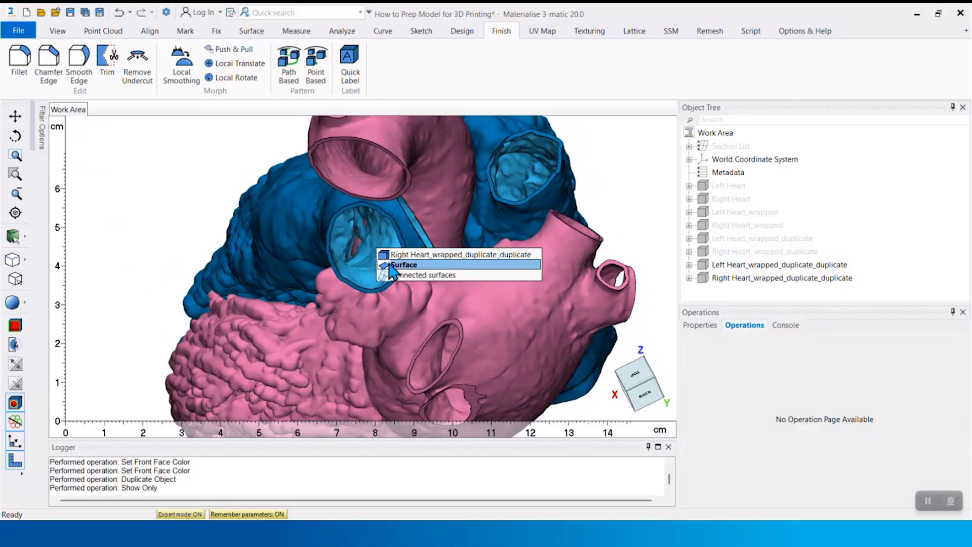
{"action": "left_click", "coordinate": [385, 264]}
{"action": "right_click", "coordinate": [383, 257]}
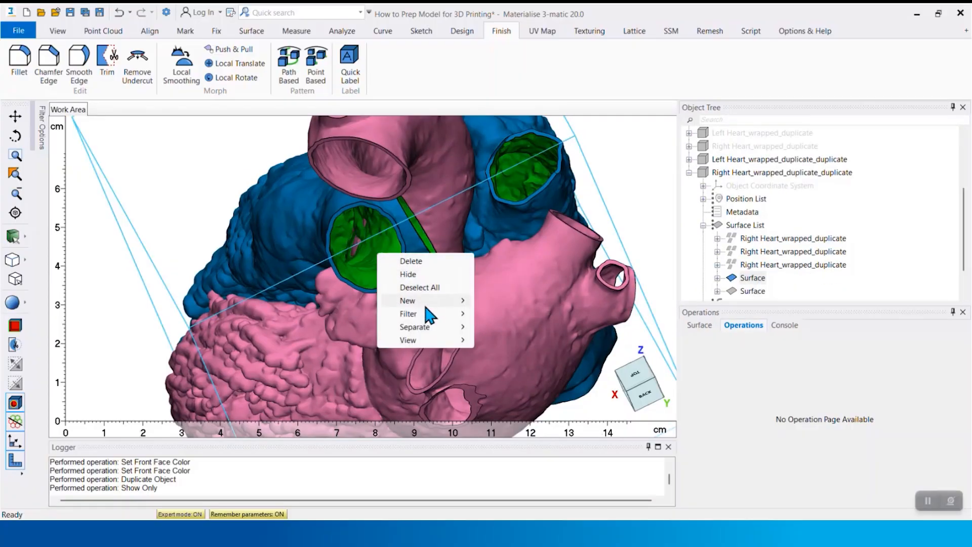
{"action": "mouse_move", "coordinate": [448, 330]}
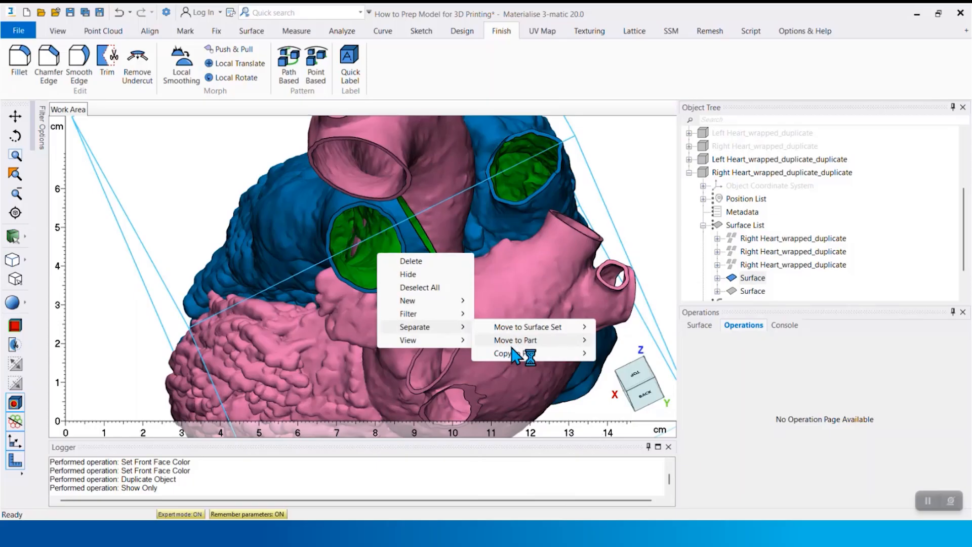
{"action": "mouse_move", "coordinate": [527, 354]}
{"action": "left_click", "coordinate": [603, 354]}
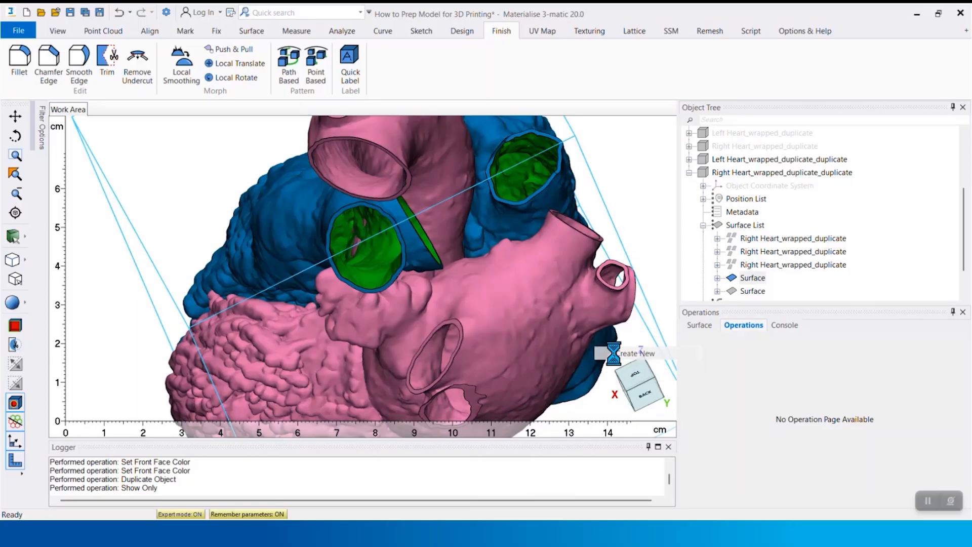
{"action": "left_click", "coordinate": [627, 349]}
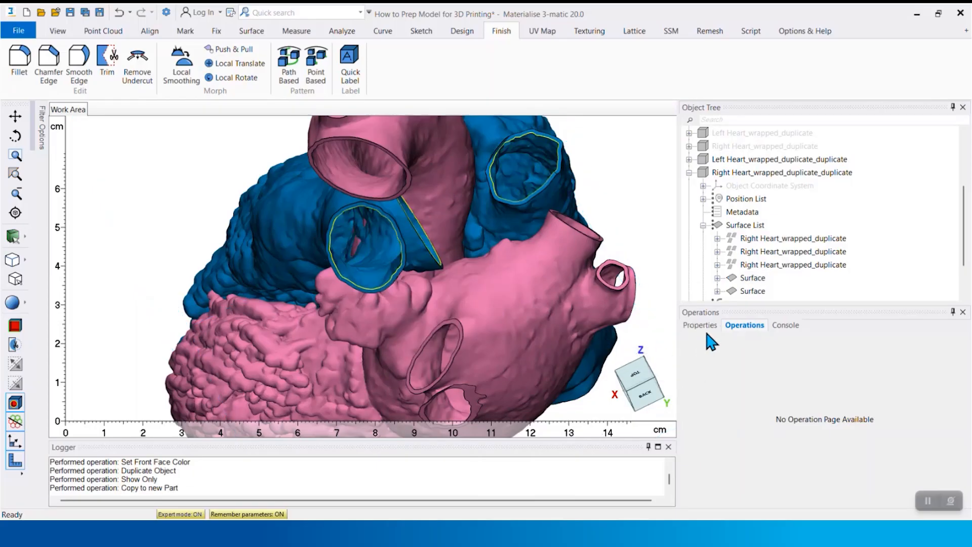
Rename the new part made from the right heart's inner surface as RH Blood Lumen
{"action": "scroll", "coordinate": [735, 270], "scroll_direction": "down", "scroll_amount": 2}
{"action": "left_click", "coordinate": [735, 292]}
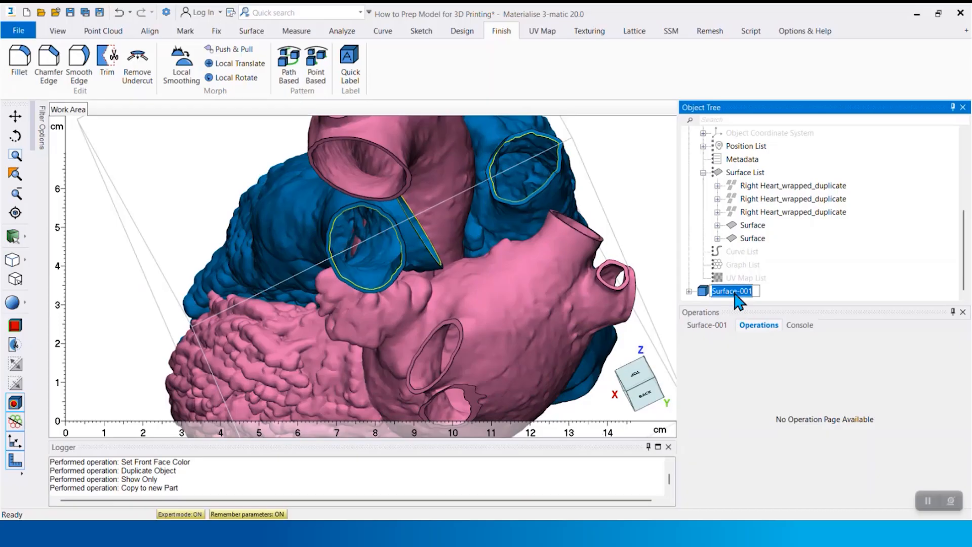
{"action": "type", "text": "RH Blood Lumen"}
{"action": "key", "text": "Return"}
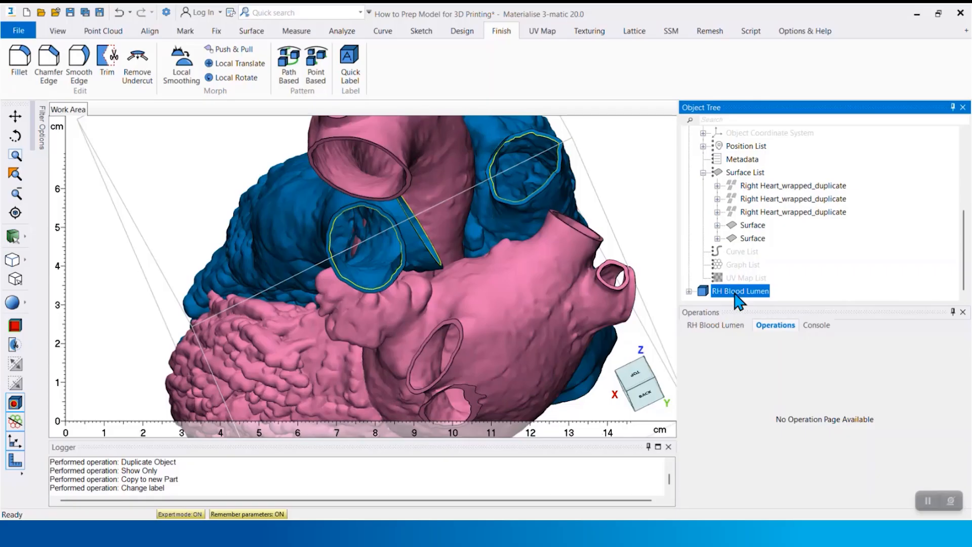
Copy the inner lumen surface of the pink left heart copy to a new part
{"action": "left_click", "coordinate": [348, 167]}
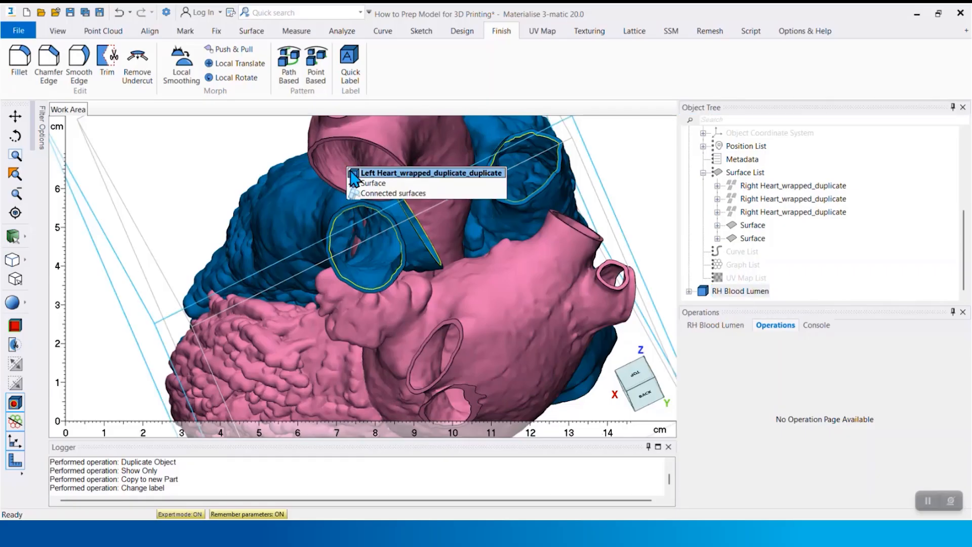
{"action": "left_click", "coordinate": [357, 181]}
{"action": "right_click", "coordinate": [359, 176]}
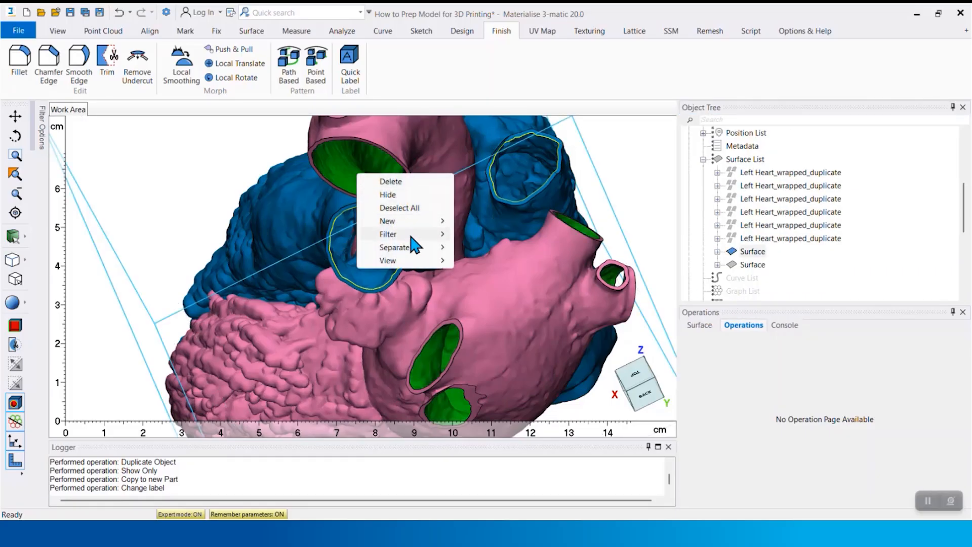
{"action": "mouse_move", "coordinate": [426, 249]}
{"action": "mouse_move", "coordinate": [509, 274]}
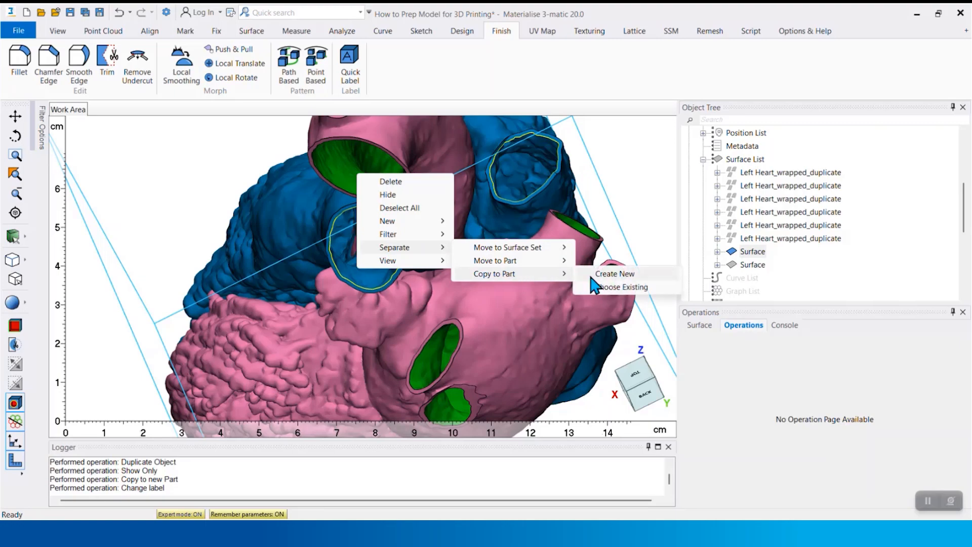
{"action": "left_click", "coordinate": [608, 273]}
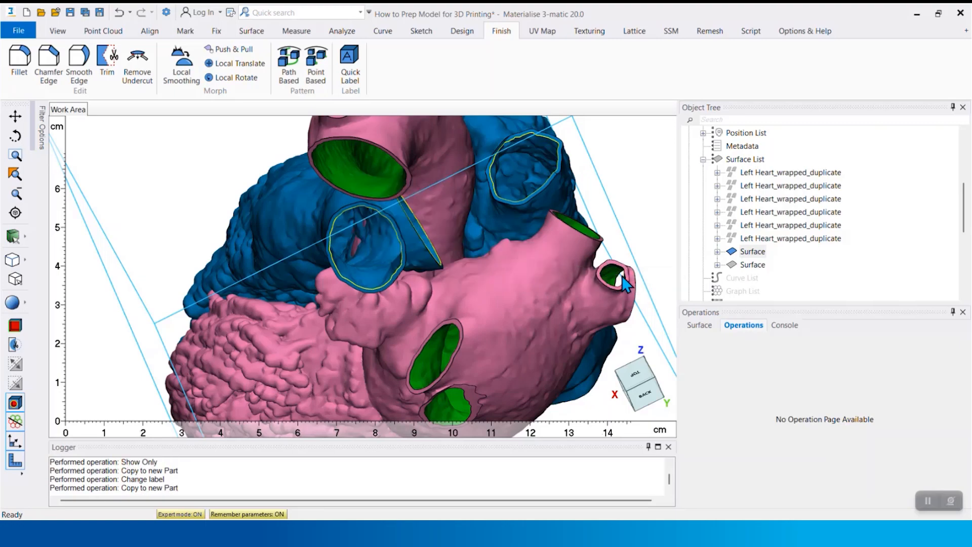
Rename the new part made from the left heart's inner surface as LH Blood Lumen
{"action": "scroll", "coordinate": [733, 268], "scroll_direction": "down", "scroll_amount": 1}
{"action": "double_click", "coordinate": [739, 291]}
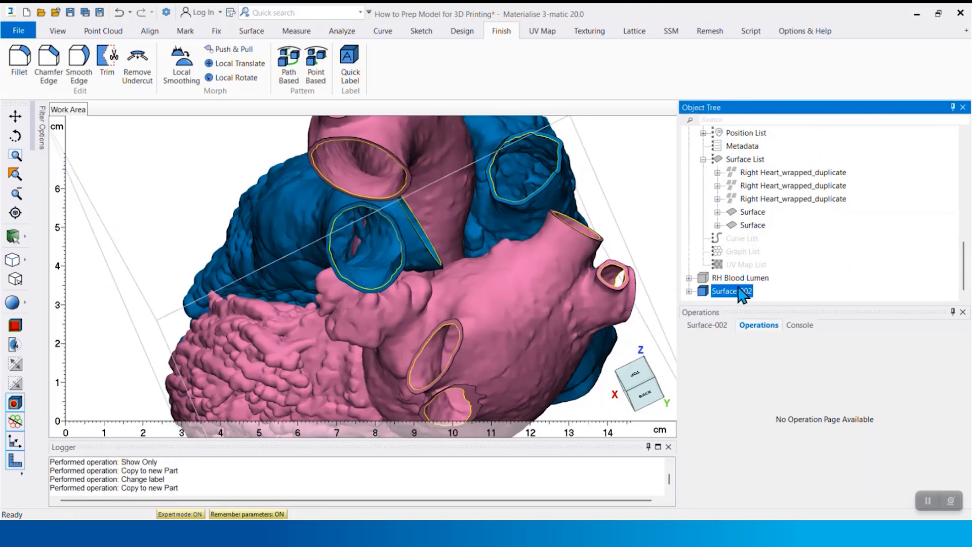
{"action": "key", "text": "BackSpace"}
{"action": "type", "text": "LH Blood Lu"}
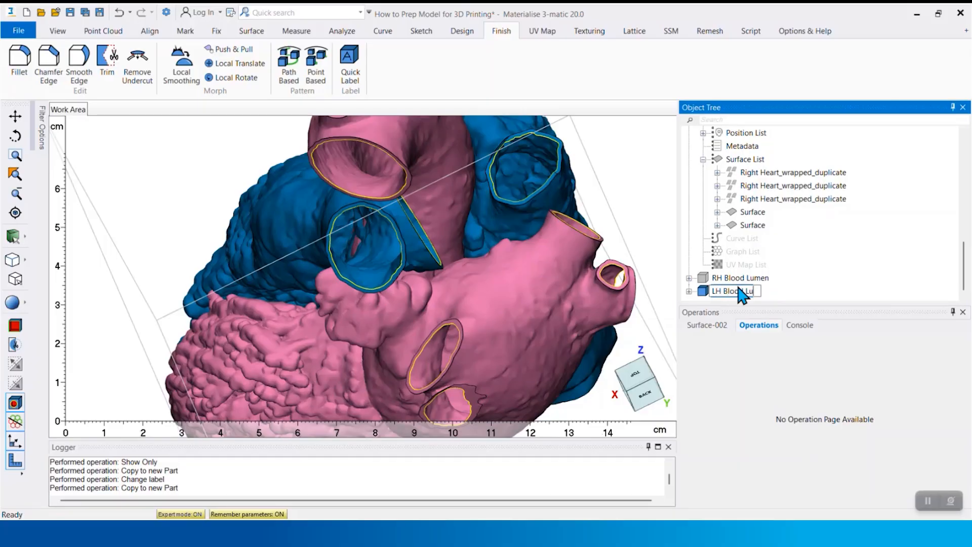
{"action": "type", "text": "men"}
{"action": "key", "text": "Return"}
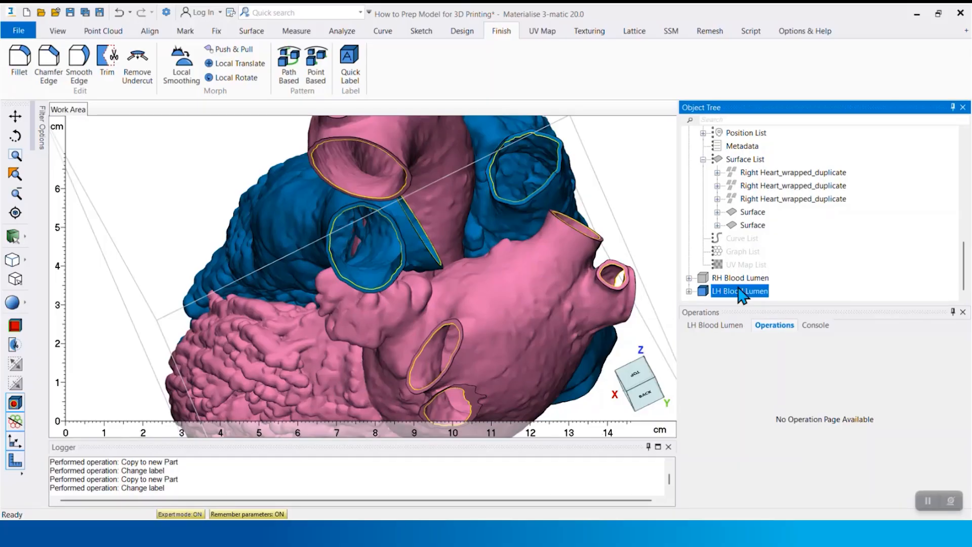
Show only the RH Blood Lumen and LH Blood Lumen parts and view them from the front
{"action": "left_click", "coordinate": [741, 280], "text": "ctrl"}
{"action": "right_click", "coordinate": [740, 287]}
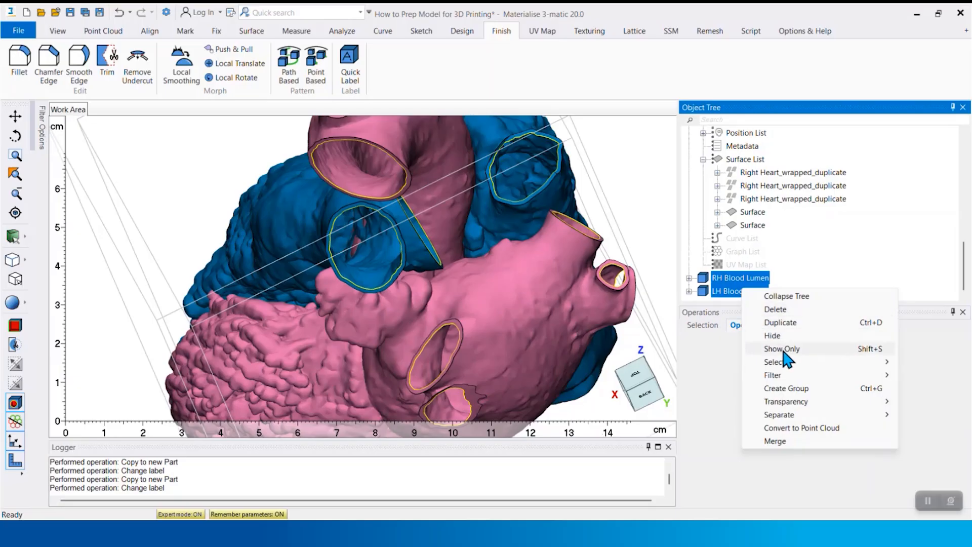
{"action": "left_click", "coordinate": [789, 353]}
{"action": "scroll", "coordinate": [483, 346], "scroll_direction": "down", "scroll_amount": 5}
{"action": "right_click_drag", "start_coordinate": [372, 315], "coordinate": [548, 284]}
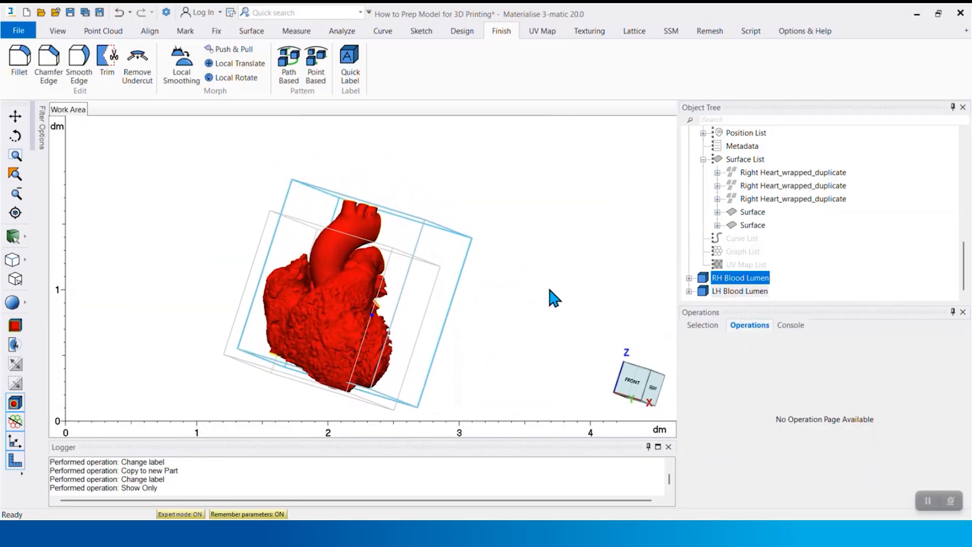
Collapse the object tree and show only Left Heart_wrapped_duplicate_duplicate and Right Heart_wrapped_duplicate_duplicate
{"action": "scroll", "coordinate": [764, 222], "scroll_direction": "up", "scroll_amount": 4}
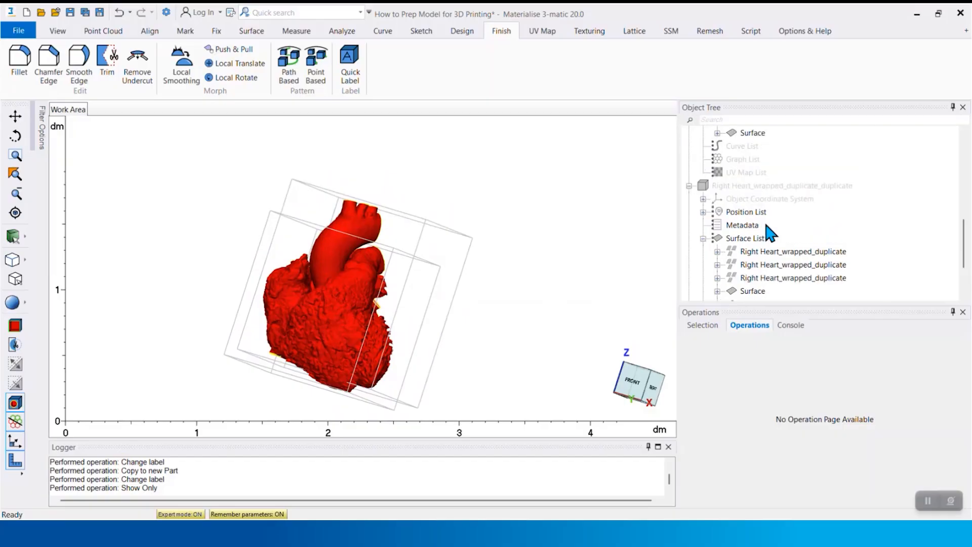
{"action": "right_click", "coordinate": [736, 277]}
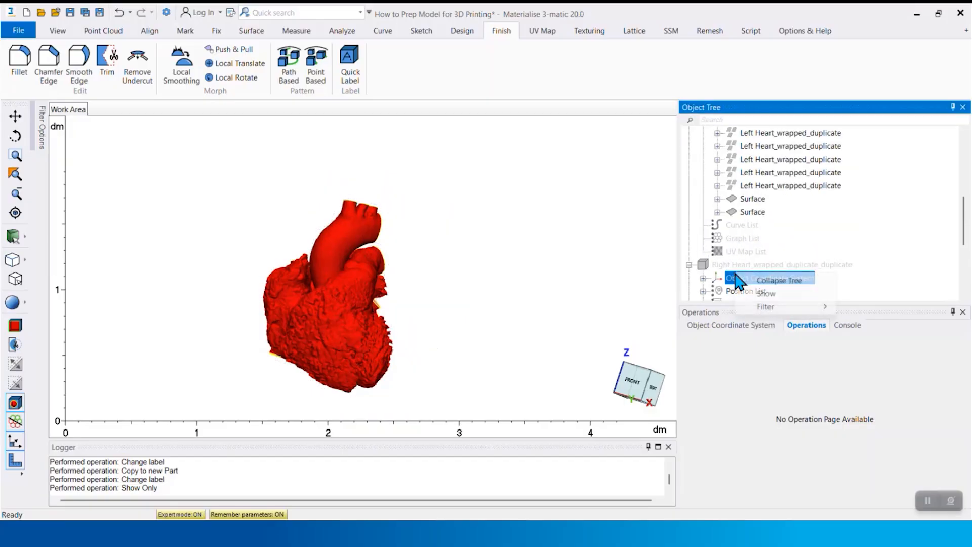
{"action": "left_click", "coordinate": [764, 281]}
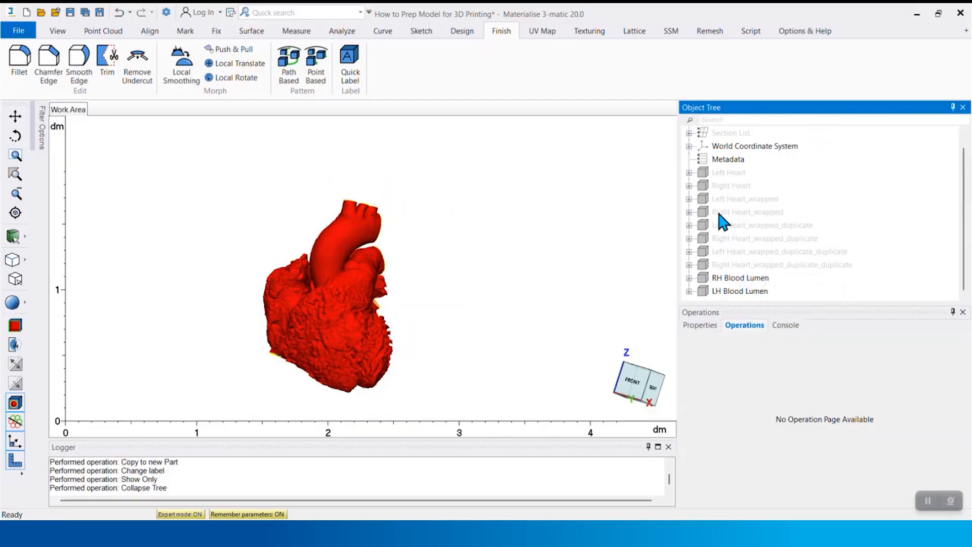
{"action": "left_click", "coordinate": [749, 251]}
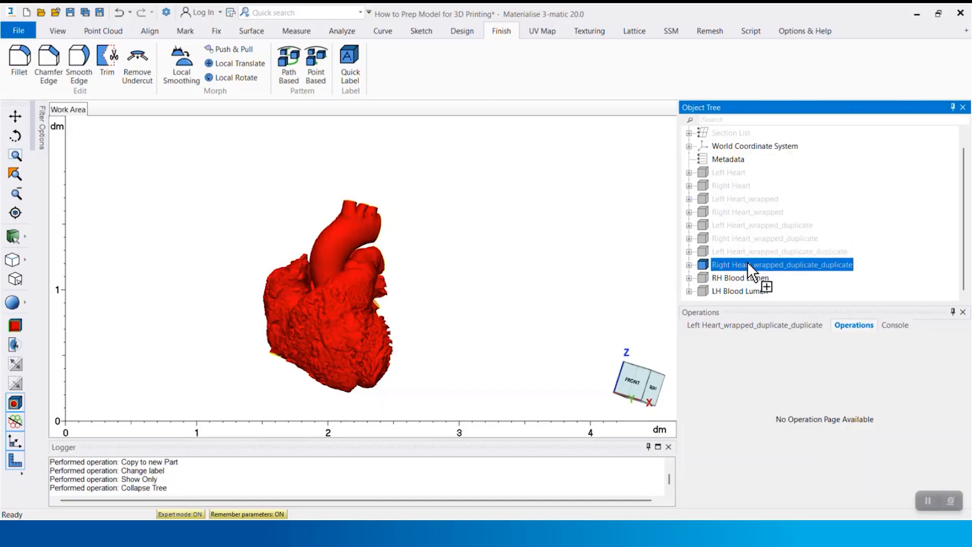
{"action": "left_click", "coordinate": [754, 264], "text": "ctrl"}
{"action": "right_click", "coordinate": [766, 264]}
{"action": "left_click", "coordinate": [799, 323]}
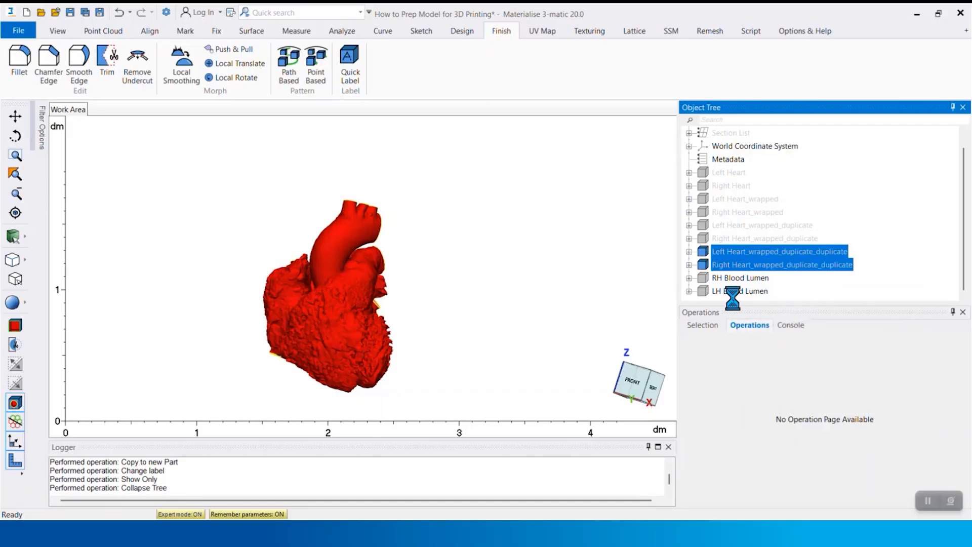
Boolean-union the two displayed heart parts into a new part, preserving color and keeping the originals
{"action": "left_click", "coordinate": [462, 31]}
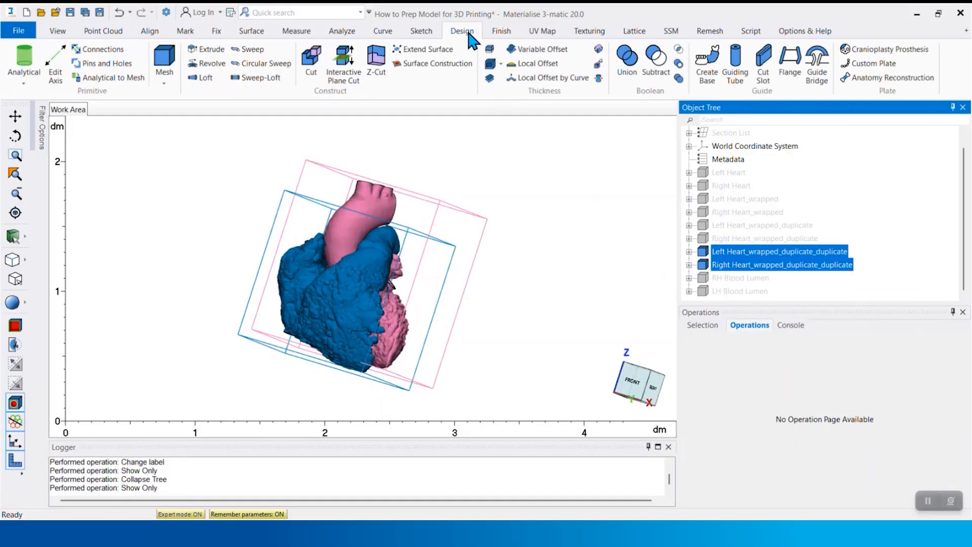
{"action": "left_click", "coordinate": [627, 63]}
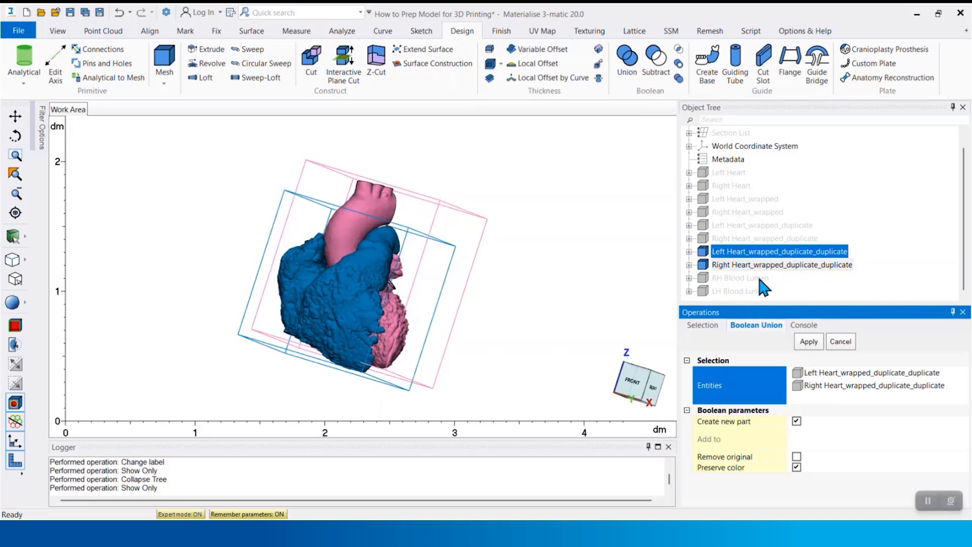
{"action": "left_click", "coordinate": [809, 342]}
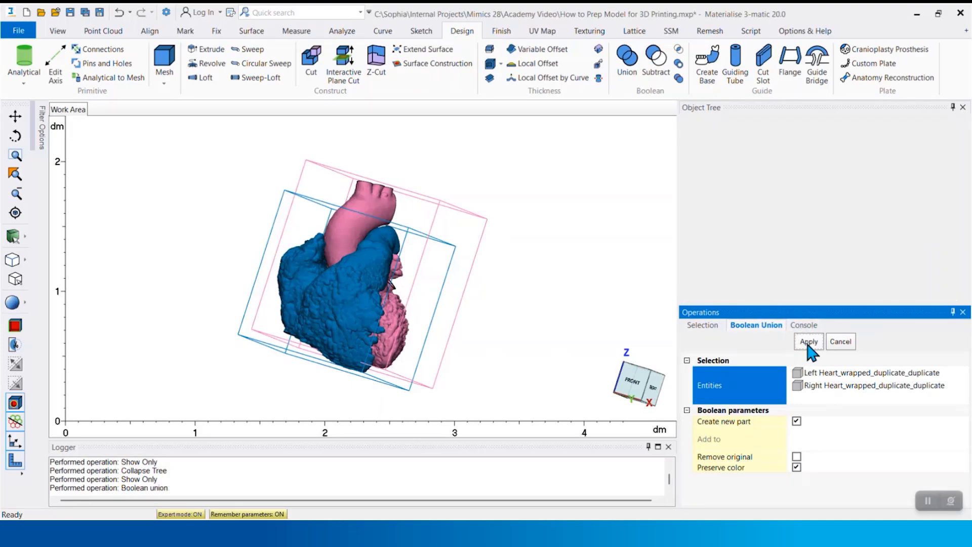
{"action": "left_click", "coordinate": [840, 341]}
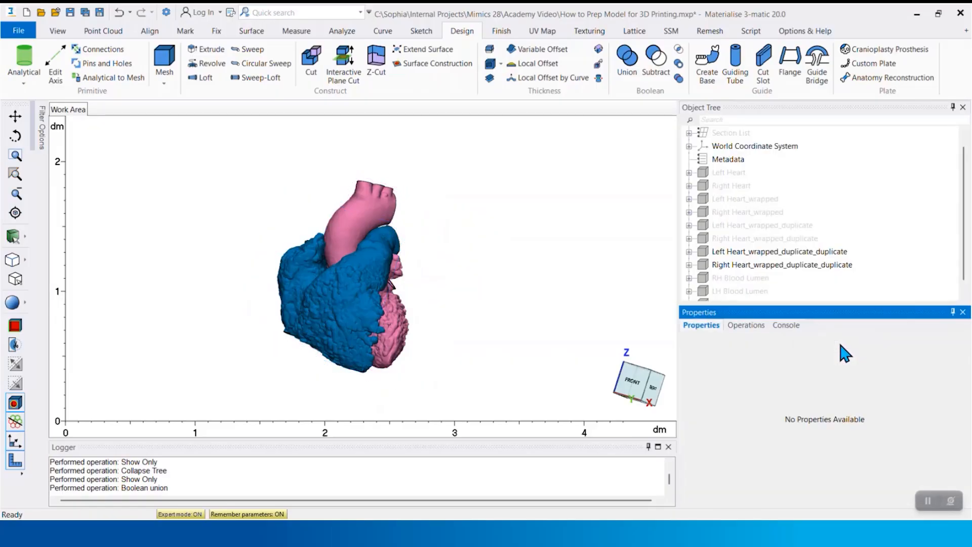
Show only the new part made by the Boolean union
{"action": "scroll", "coordinate": [761, 299], "scroll_direction": "down", "scroll_amount": 2}
{"action": "left_click", "coordinate": [755, 293]}
{"action": "right_click", "coordinate": [765, 292]}
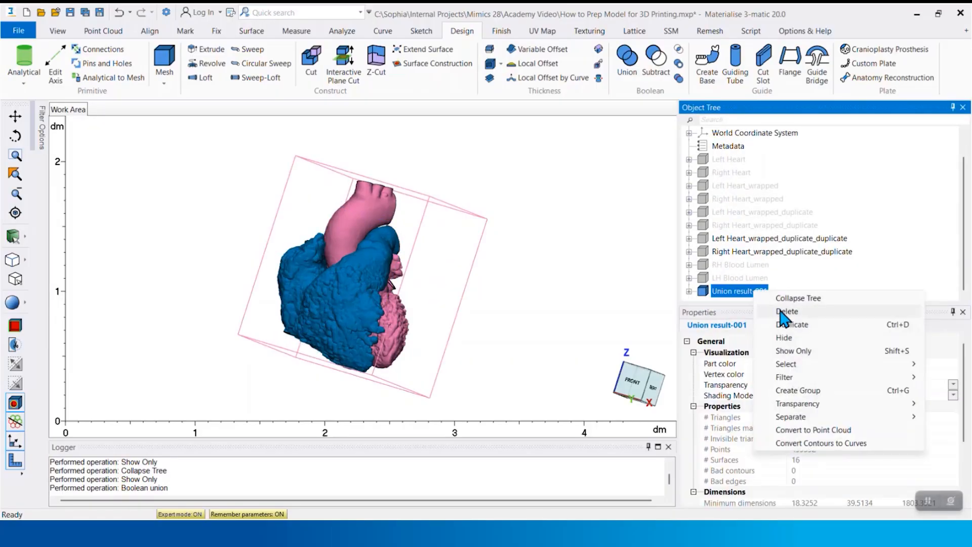
{"action": "left_click", "coordinate": [797, 348]}
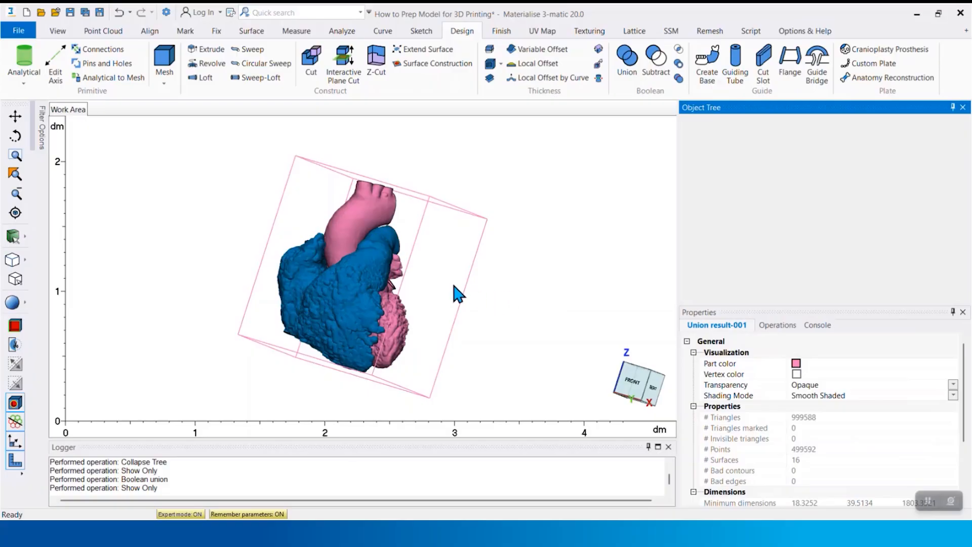
Delete the inner lumen surface of the blue right heart from the united part
{"action": "right_click_drag", "start_coordinate": [441, 282], "coordinate": [258, 278]}
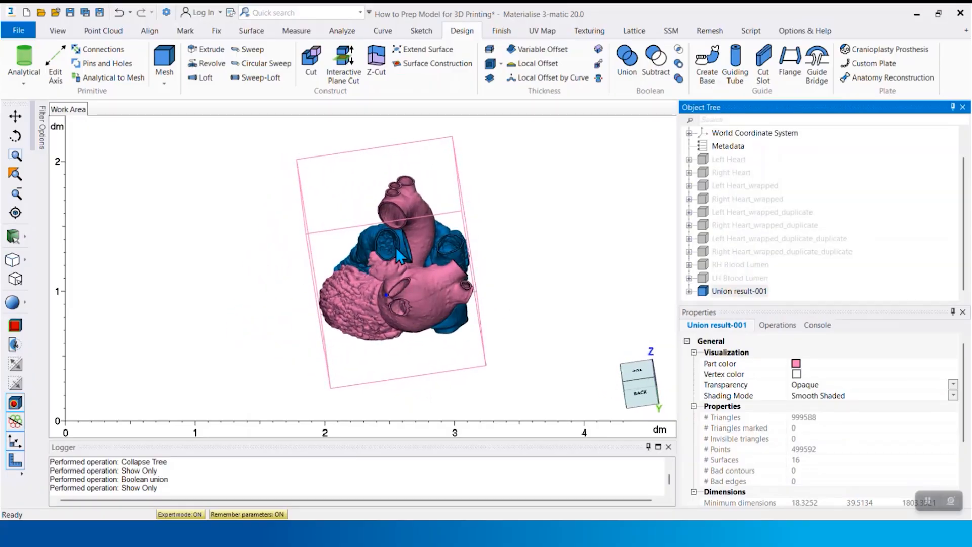
{"action": "scroll", "coordinate": [396, 247], "scroll_direction": "up", "scroll_amount": 5}
{"action": "middle_click_drag", "start_coordinate": [397, 246], "coordinate": [425, 253]}
{"action": "scroll", "coordinate": [436, 258], "scroll_direction": "up", "scroll_amount": 2}
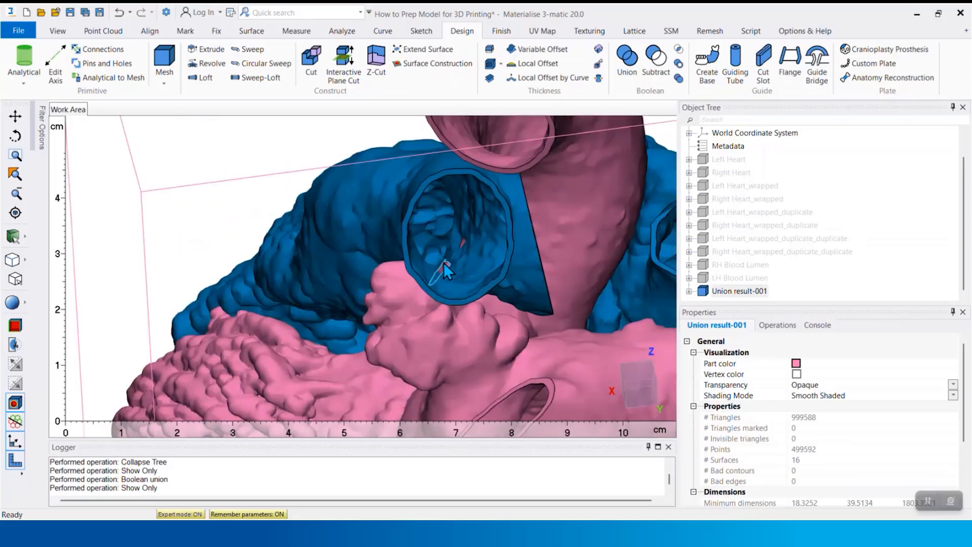
{"action": "right_click", "coordinate": [474, 216]}
{"action": "left_click", "coordinate": [487, 234]}
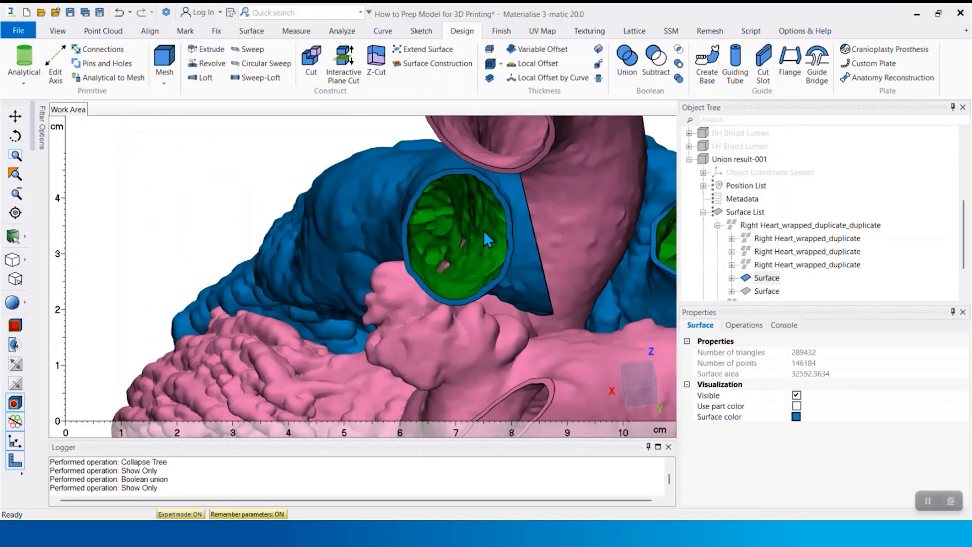
{"action": "key", "text": "Delete"}
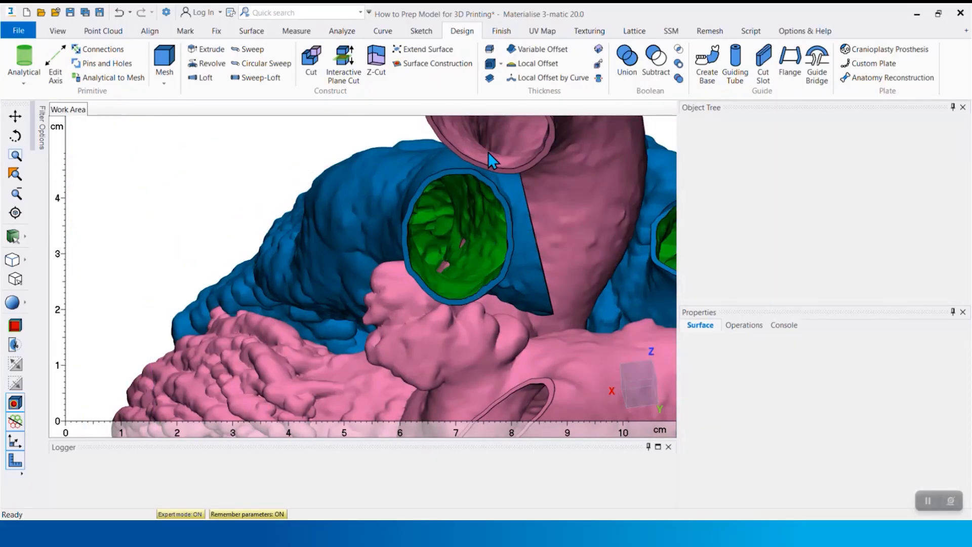
Delete the inner lumen surface of the pink left heart from the united part
{"action": "right_click", "coordinate": [463, 138]}
{"action": "left_click", "coordinate": [482, 153]}
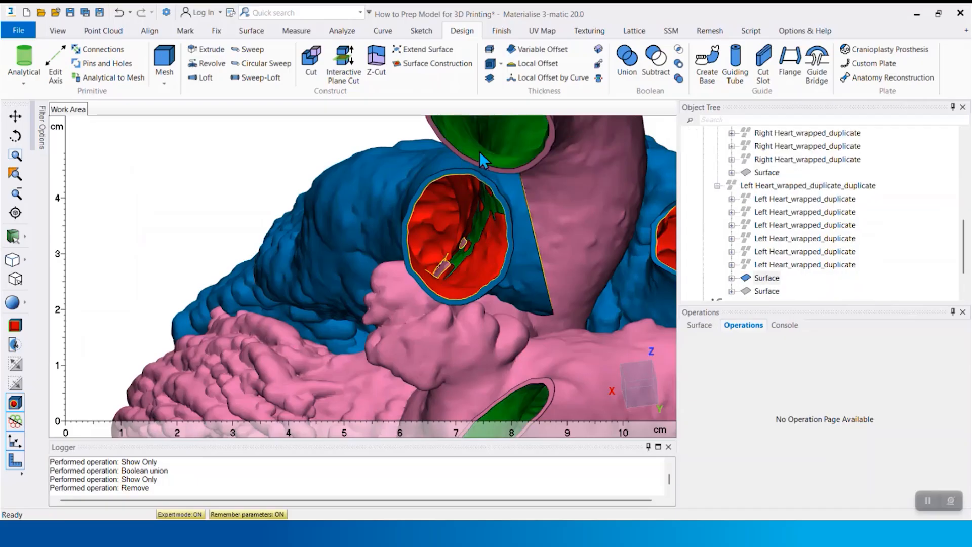
{"action": "key", "text": "Delete"}
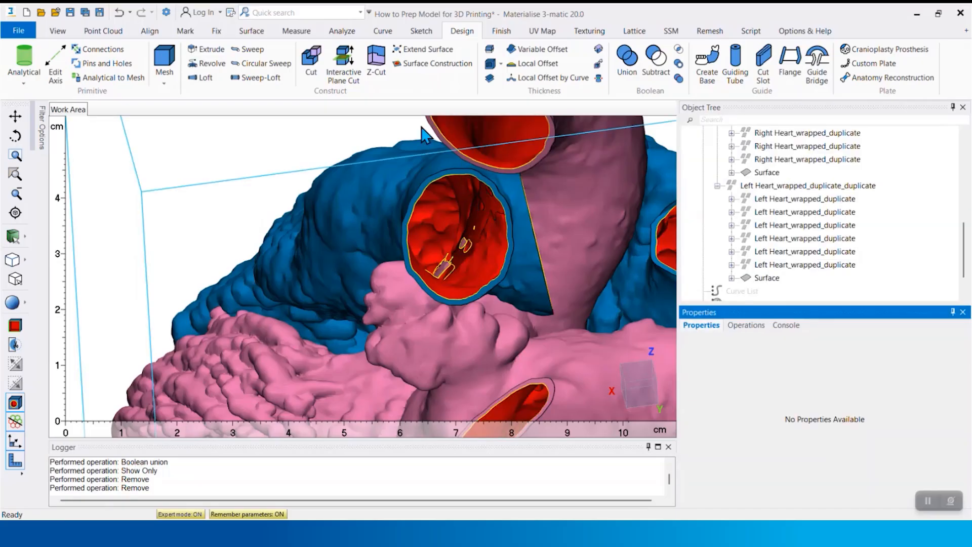
Mark the main outer shell of the united heart, invert the marking, and delete the leftover loose fragments
{"action": "left_click", "coordinate": [188, 32]}
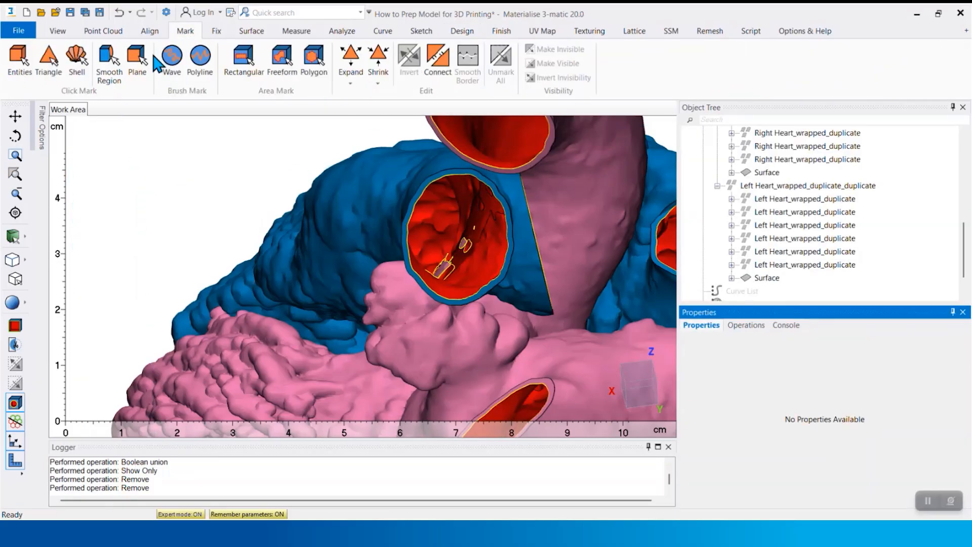
{"action": "left_click", "coordinate": [77, 60]}
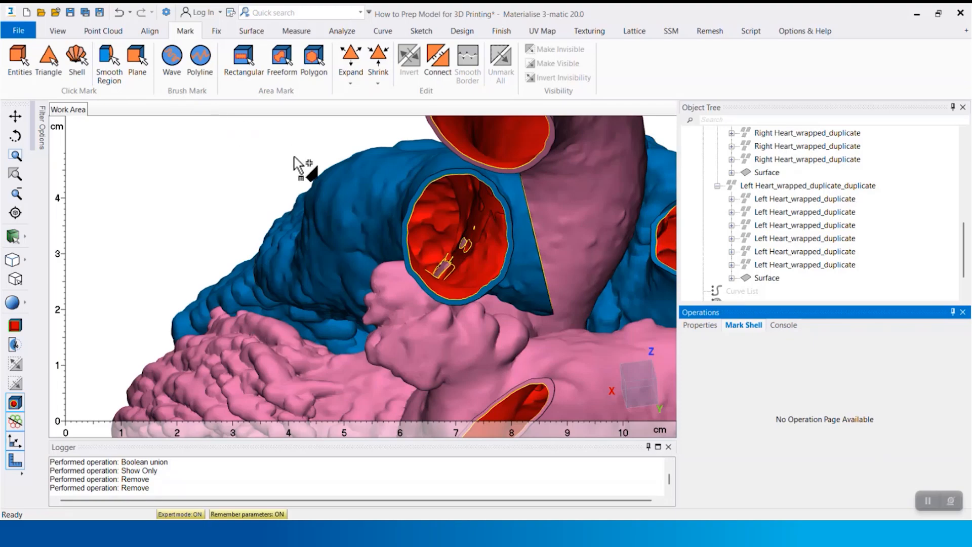
{"action": "left_click", "coordinate": [343, 187]}
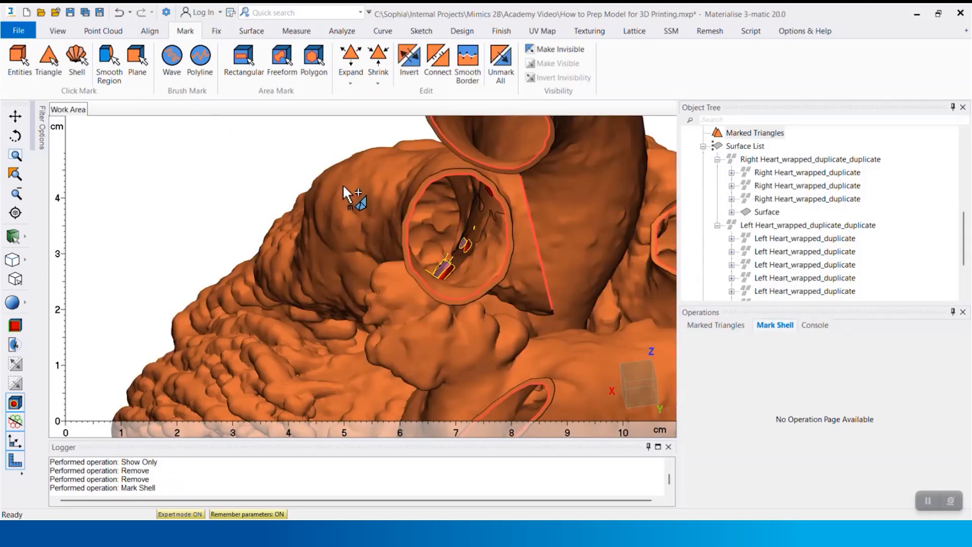
{"action": "left_click", "coordinate": [410, 58]}
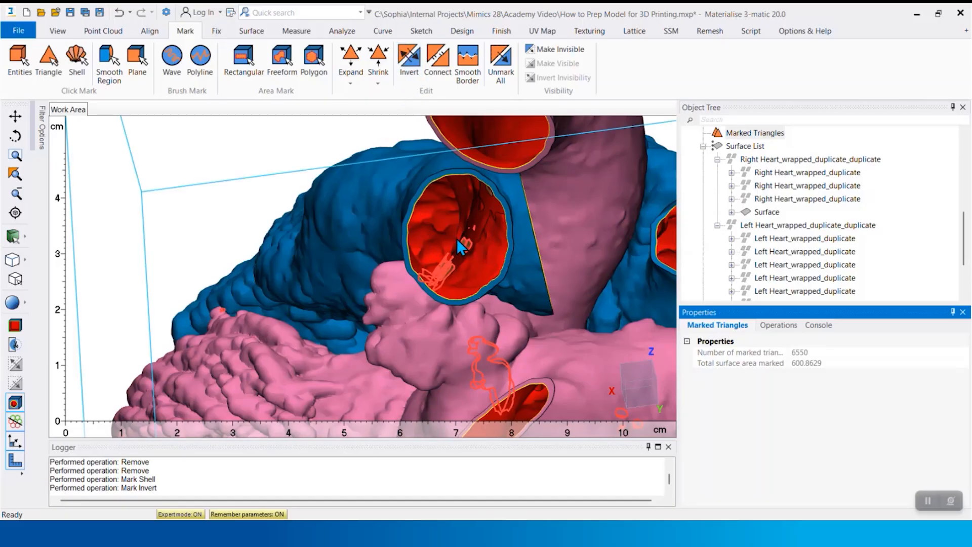
{"action": "key", "text": "Delete"}
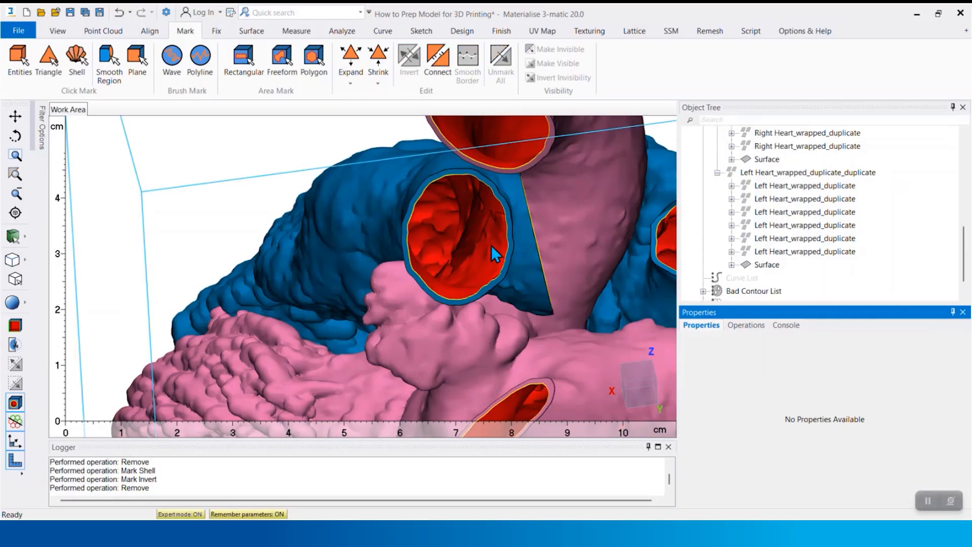
Collapse the object tree and merge RH Blood Lumen, LH Blood Lumen and the united heart into one part
{"action": "scroll", "coordinate": [495, 246], "scroll_direction": "down", "scroll_amount": 6}
{"action": "middle_click_drag", "start_coordinate": [494, 245], "coordinate": [424, 251]}
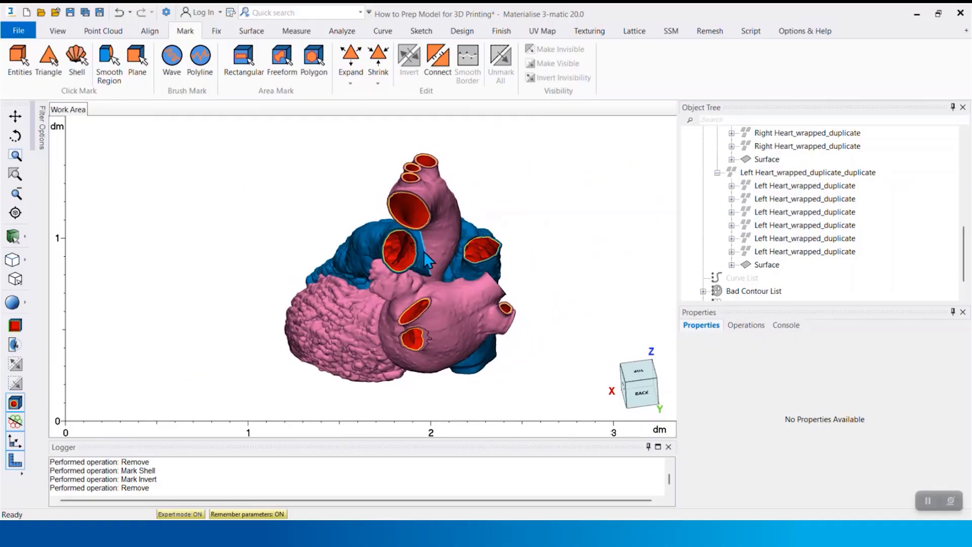
{"action": "right_click", "coordinate": [793, 237]}
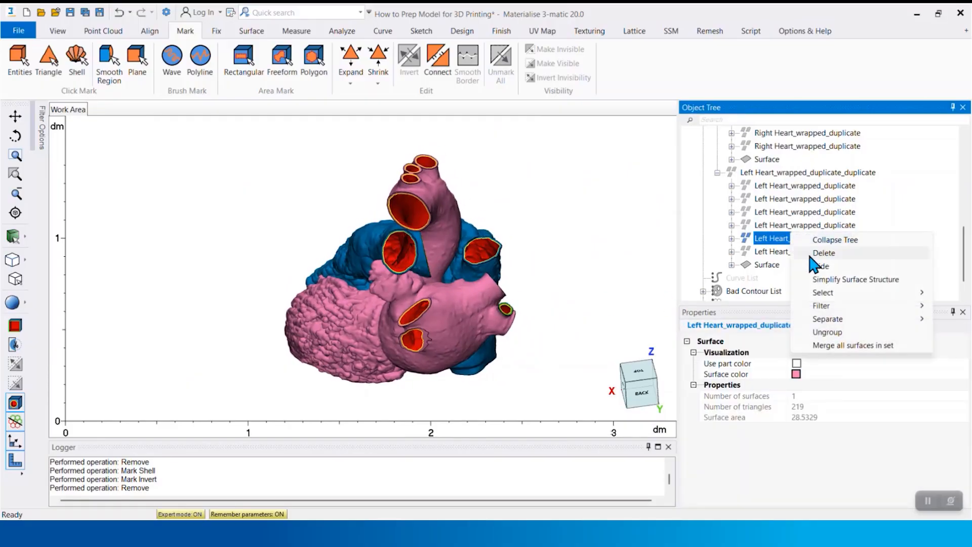
{"action": "left_click", "coordinate": [835, 240]}
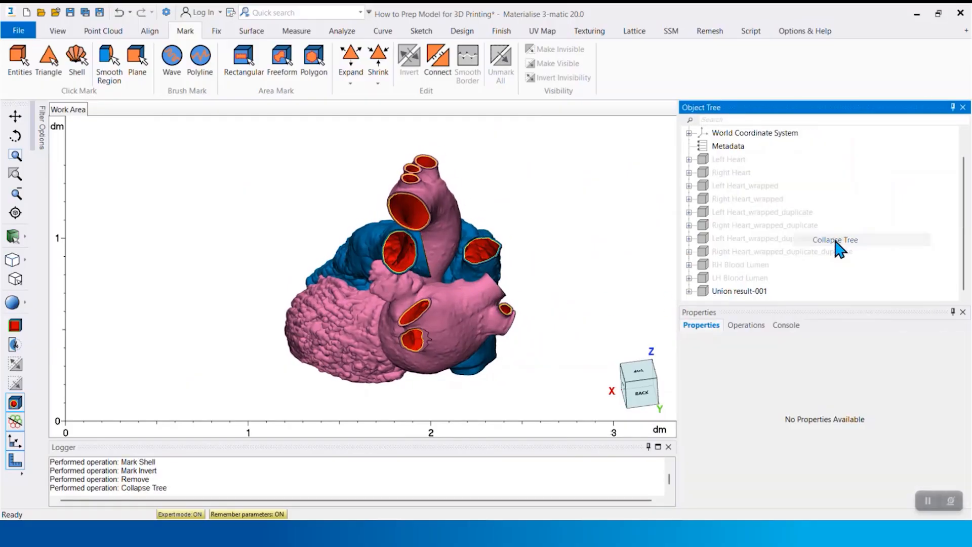
{"action": "left_click", "coordinate": [760, 265]}
{"action": "left_click", "coordinate": [751, 290], "text": "ctrl"}
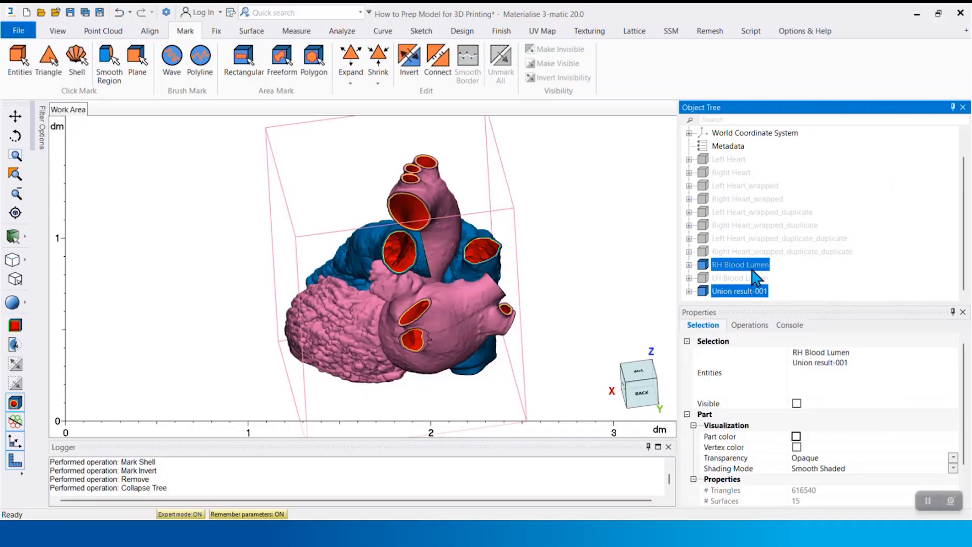
{"action": "left_click", "coordinate": [750, 277], "text": "ctrl"}
{"action": "right_click", "coordinate": [752, 276]}
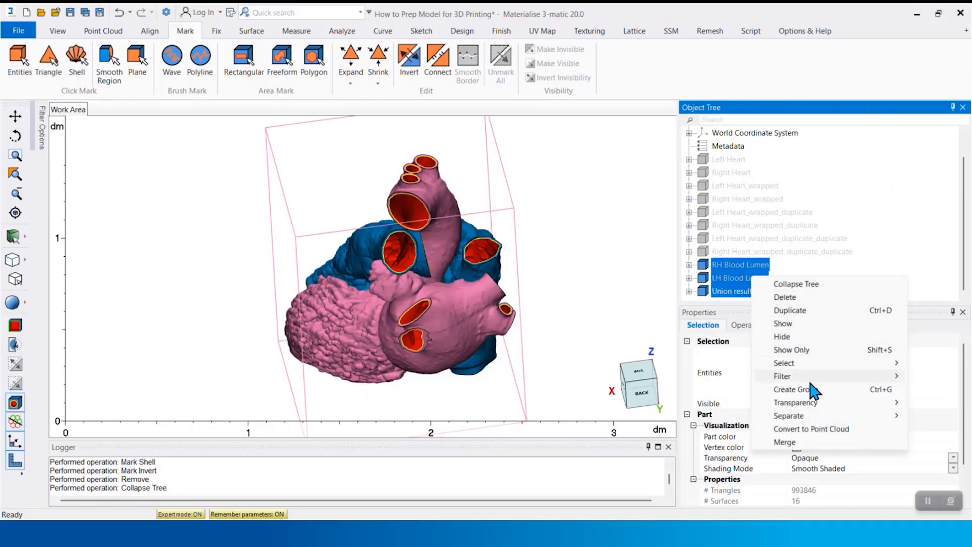
{"action": "left_click", "coordinate": [809, 442]}
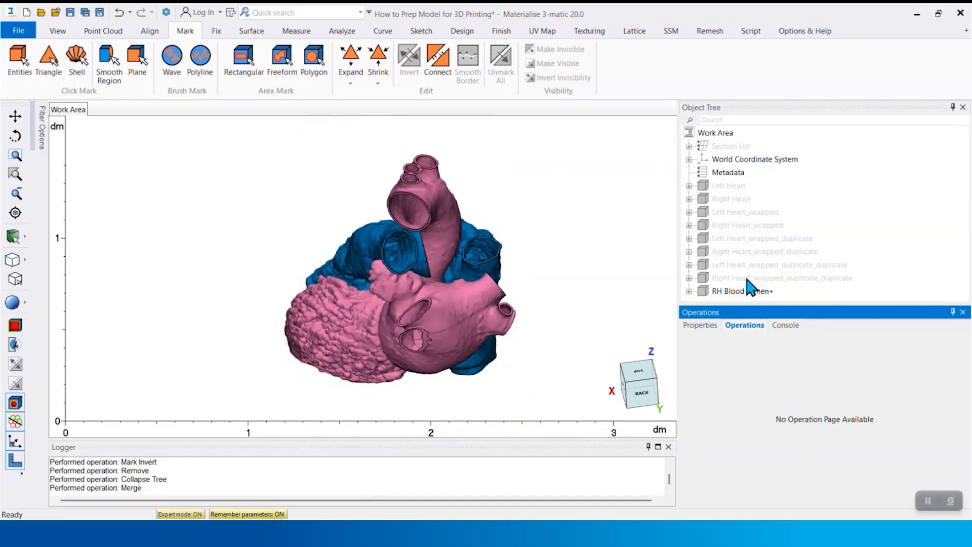
Rename the merged part as Final Hollowed Model
{"action": "scroll", "coordinate": [415, 244], "scroll_direction": "up", "scroll_amount": 5}
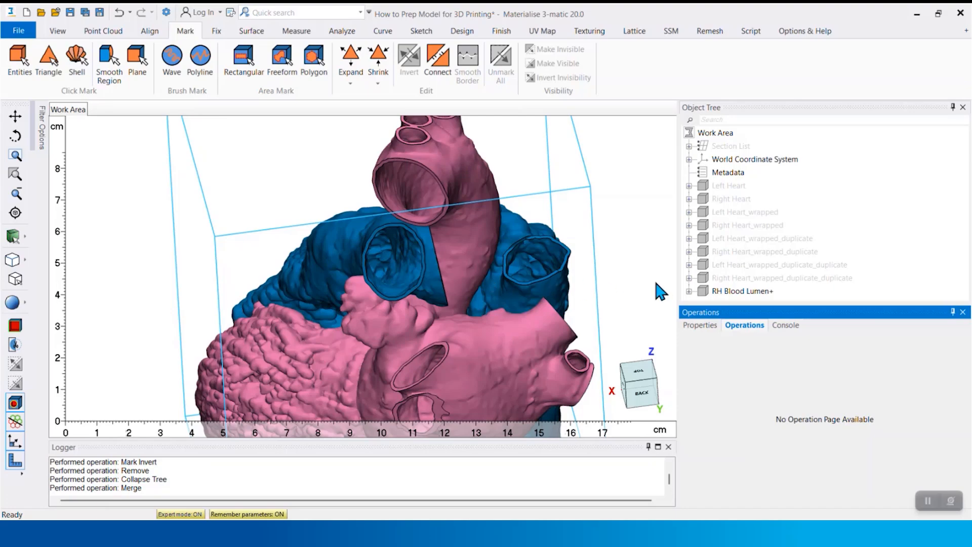
{"action": "double_click", "coordinate": [753, 291]}
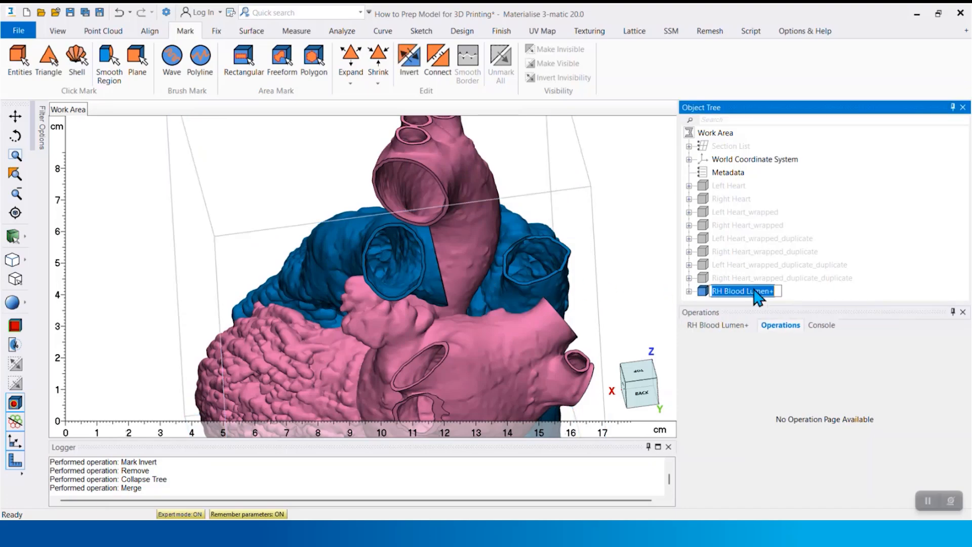
{"action": "type", "text": "Final Hollowed"}
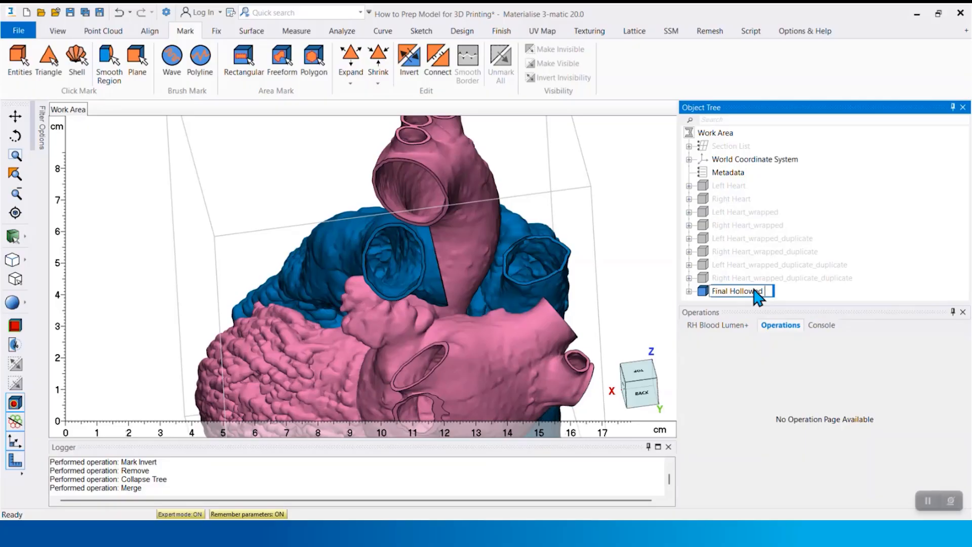
{"action": "type", "text": " Model"}
{"action": "key", "text": "Return"}
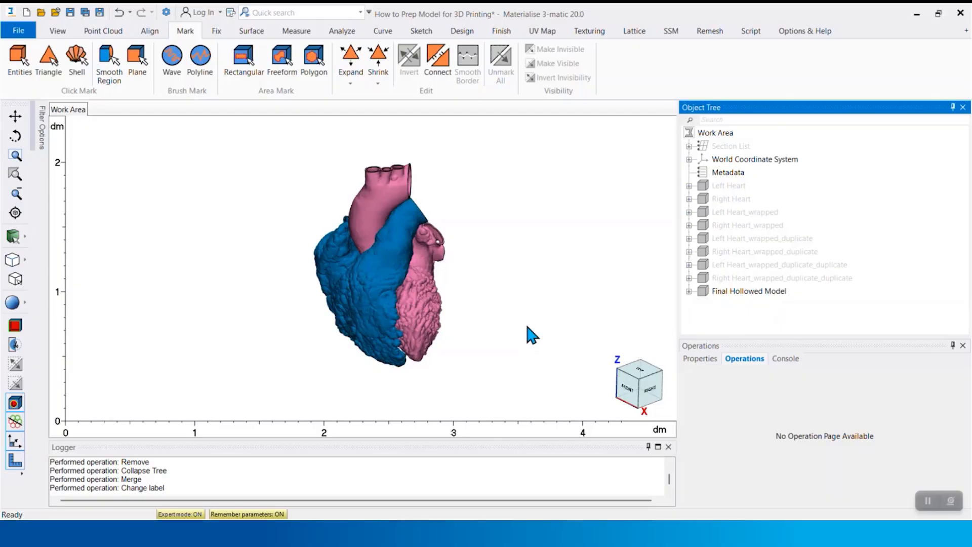
Start a Trim of Final Hollowed Model and draw a closed four-point outline around the lower tip of the heart
{"action": "left_click", "coordinate": [502, 31]}
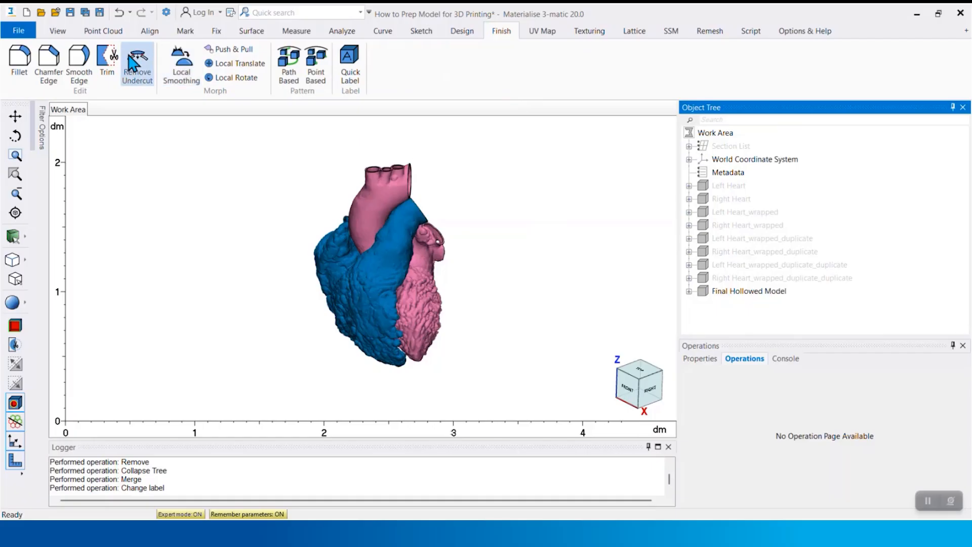
{"action": "left_click", "coordinate": [107, 57]}
{"action": "right_click_drag", "start_coordinate": [418, 304], "coordinate": [436, 362]}
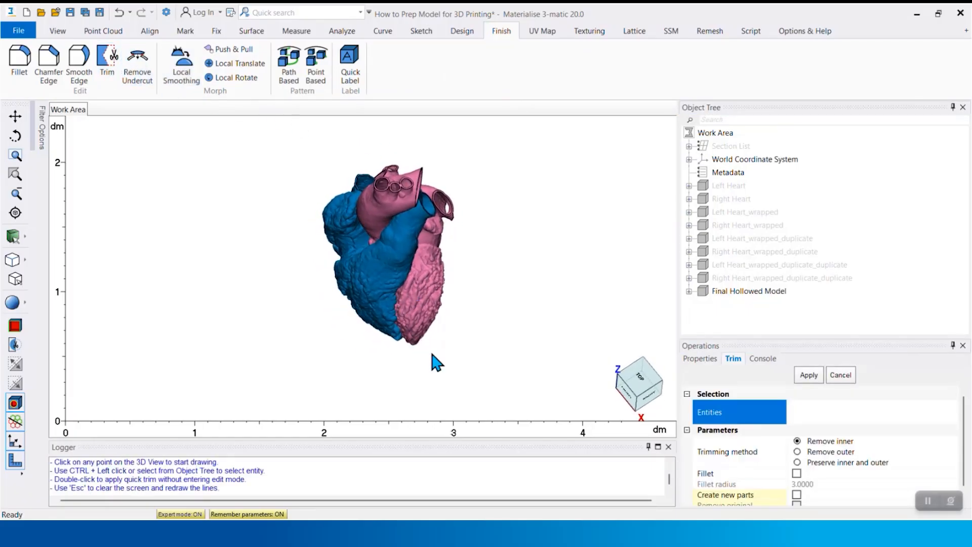
{"action": "left_click", "coordinate": [750, 291]}
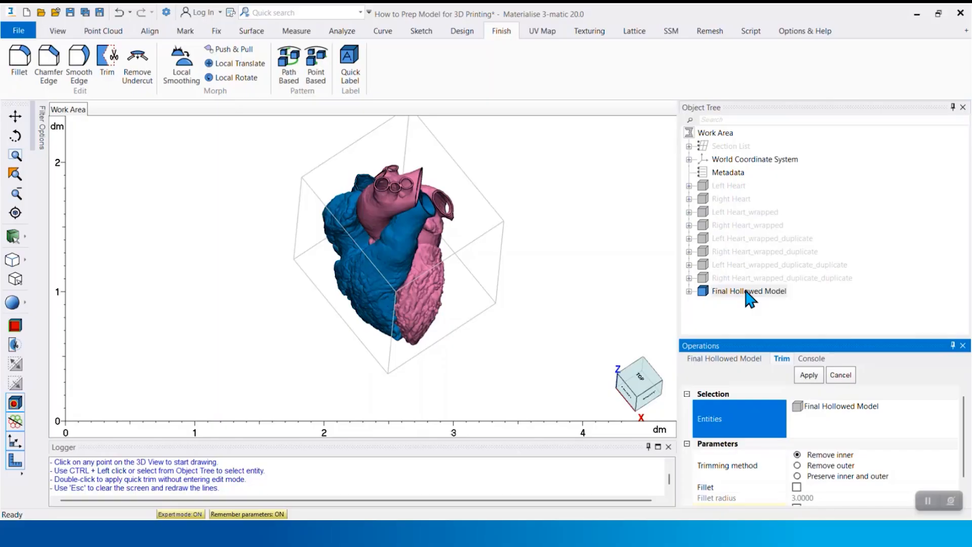
{"action": "left_click", "coordinate": [328, 300]}
{"action": "left_click", "coordinate": [469, 287]}
{"action": "left_click", "coordinate": [453, 355]}
{"action": "left_click", "coordinate": [329, 369]}
{"action": "left_click", "coordinate": [328, 300]}
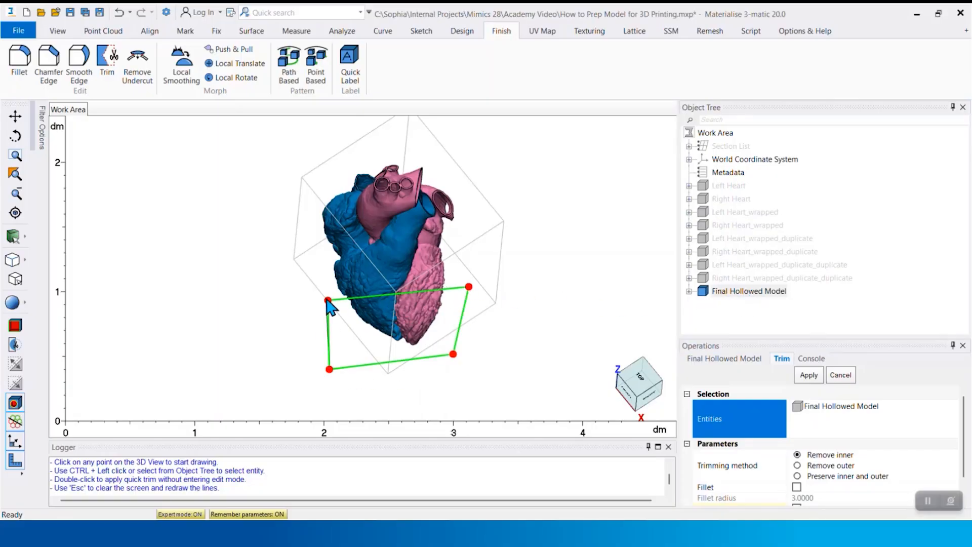
Make Final Hollowed Model transparent to check the outlined region, and apply the trim with the Remove inner method
{"action": "right_click", "coordinate": [727, 291]}
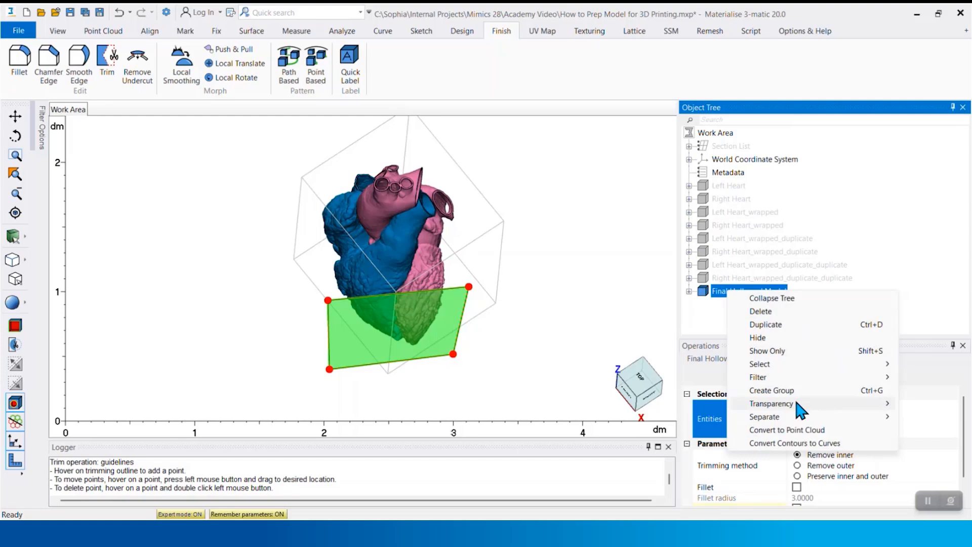
{"action": "mouse_move", "coordinate": [801, 408]}
{"action": "left_click", "coordinate": [681, 430]}
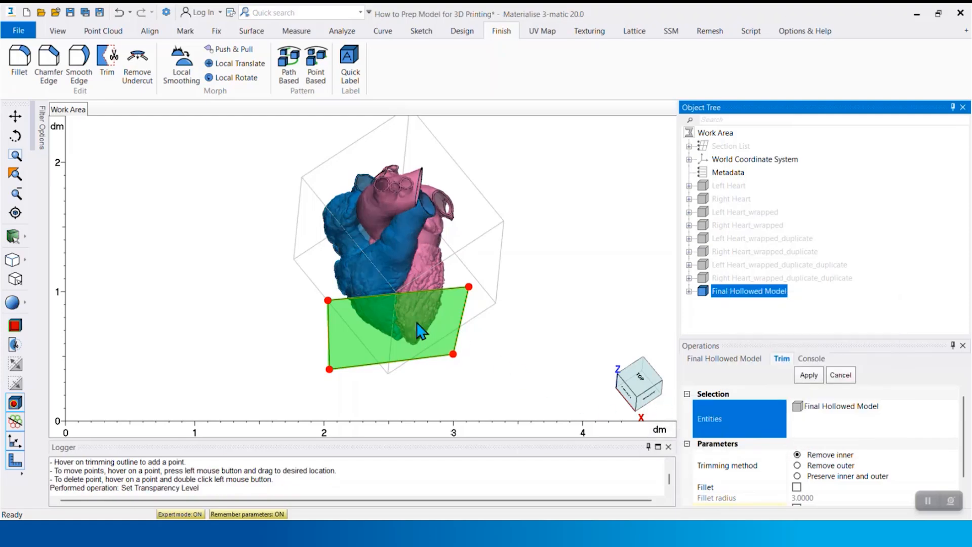
{"action": "scroll", "coordinate": [393, 293], "scroll_direction": "up", "scroll_amount": 4}
{"action": "scroll", "coordinate": [392, 291], "scroll_direction": "down", "scroll_amount": 4}
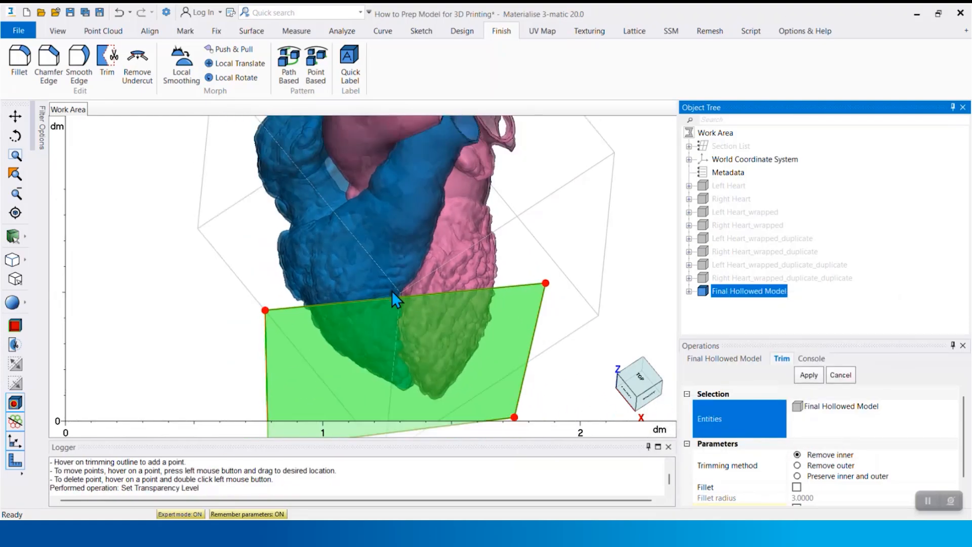
{"action": "left_click", "coordinate": [810, 377]}
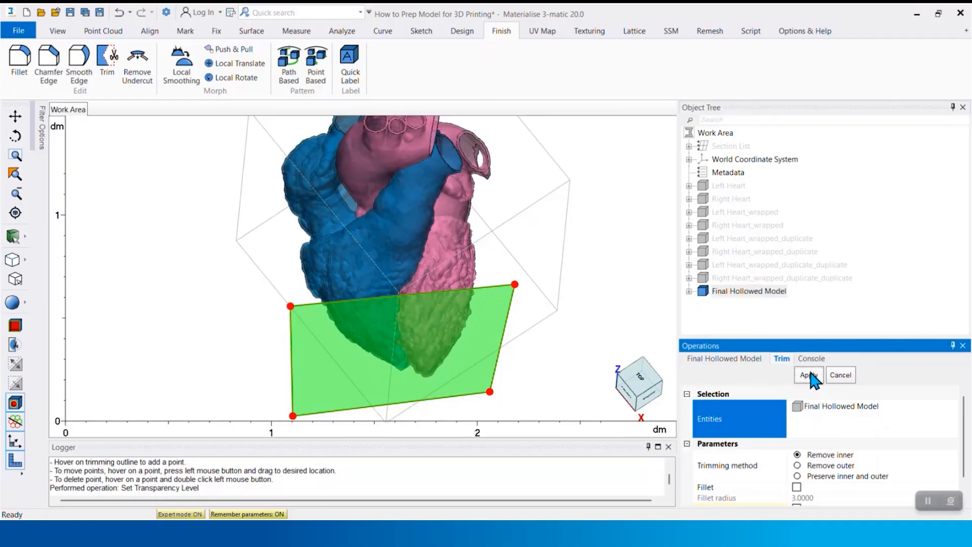
{"action": "left_click", "coordinate": [811, 376]}
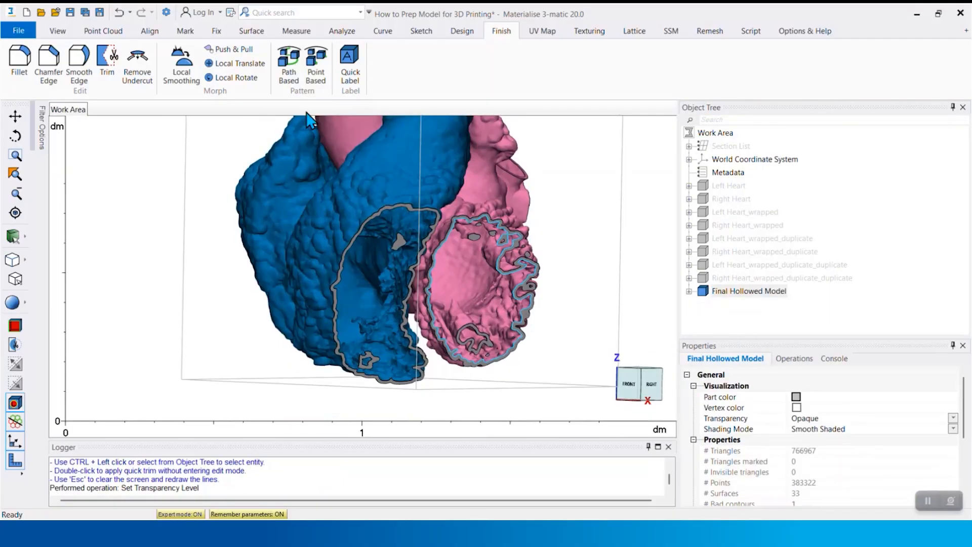
Mark the main shell of the trimmed heart, invert the marking, and delete the loose fragments inside the cut ventricles
{"action": "left_click", "coordinate": [189, 33]}
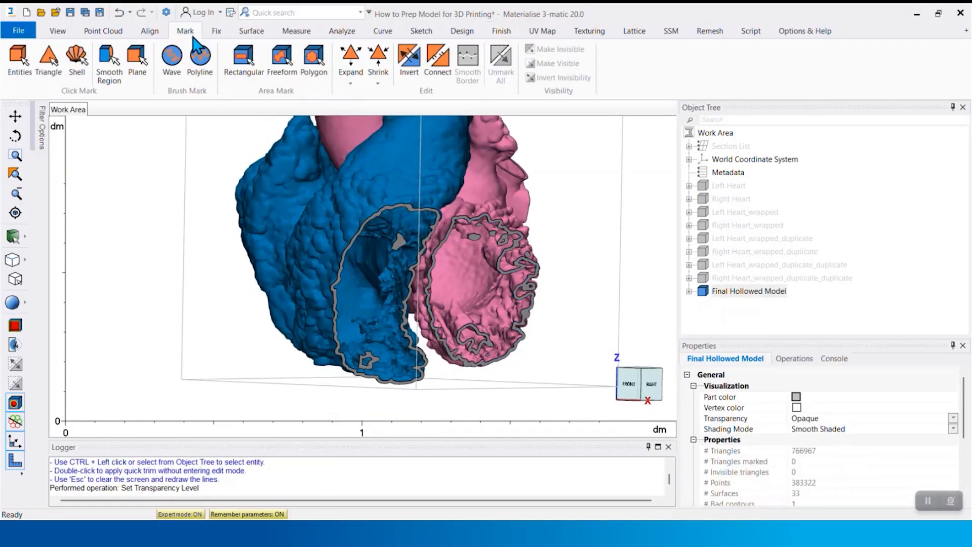
{"action": "left_click", "coordinate": [78, 56]}
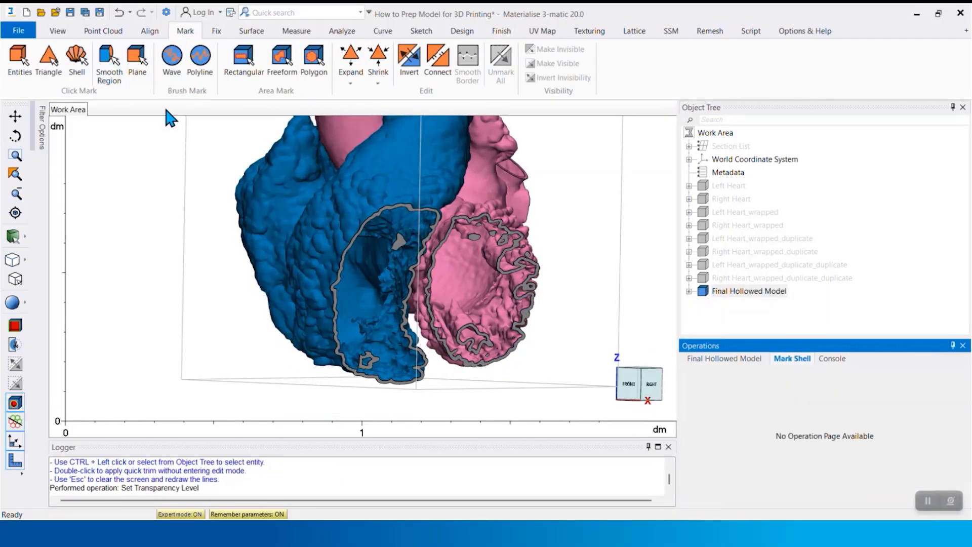
{"action": "left_click", "coordinate": [369, 191]}
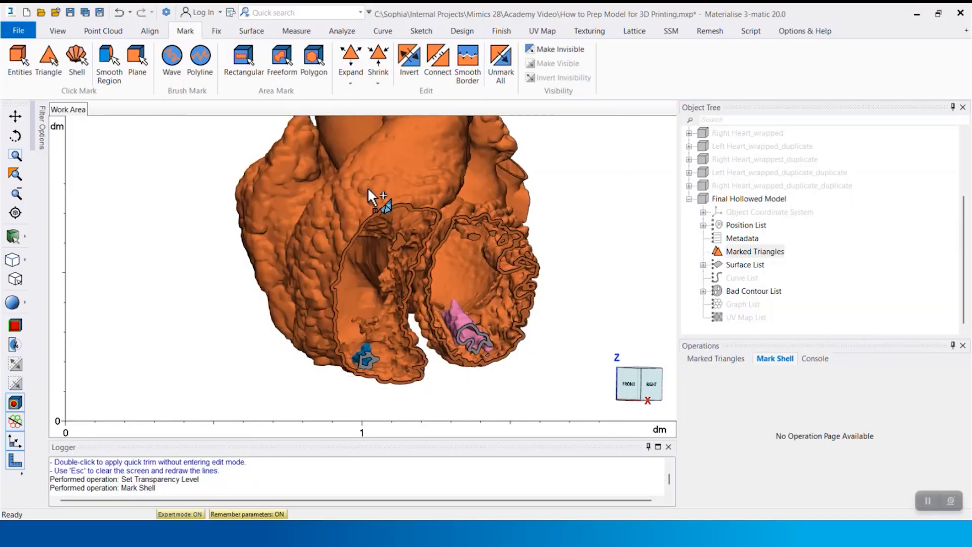
{"action": "left_click", "coordinate": [409, 58]}
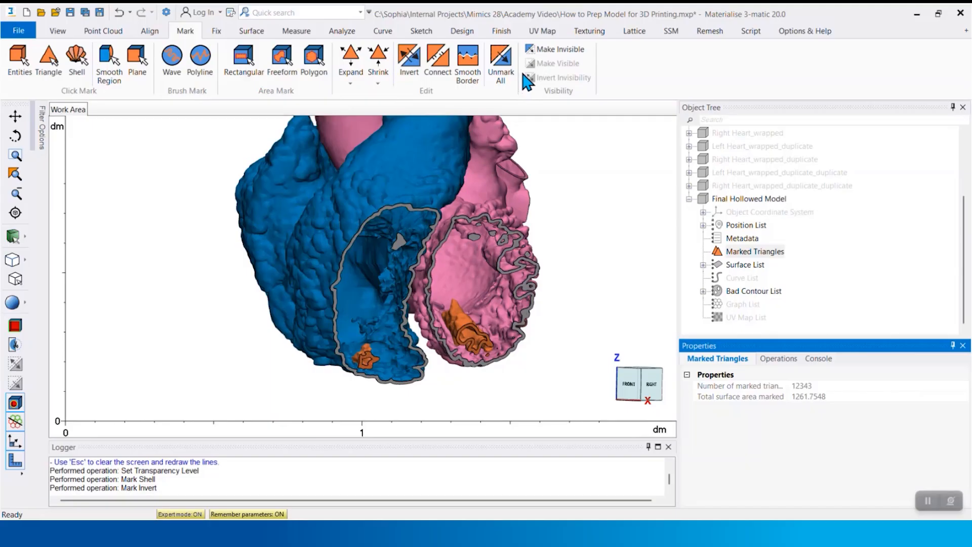
{"action": "key", "text": "Delete"}
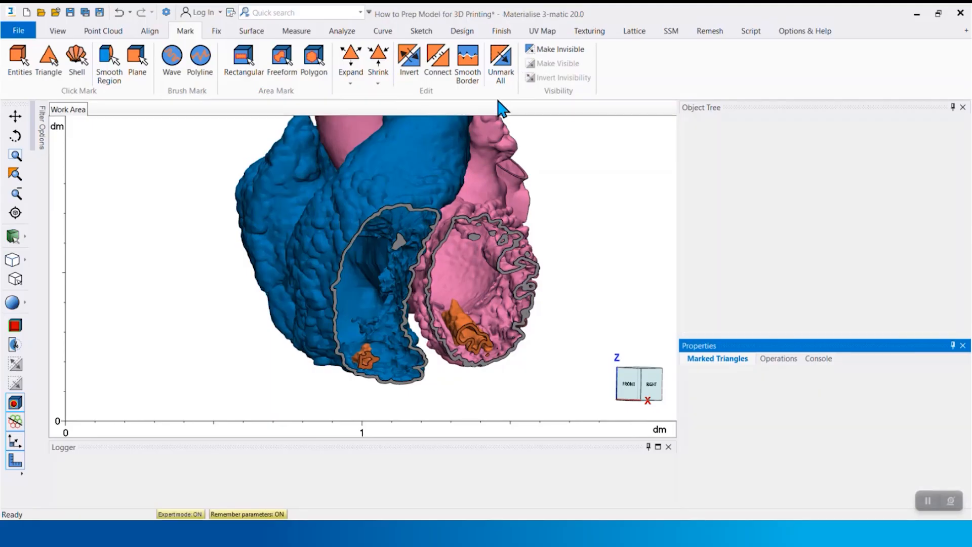
{"action": "scroll", "coordinate": [499, 217], "scroll_direction": "down", "scroll_amount": 3}
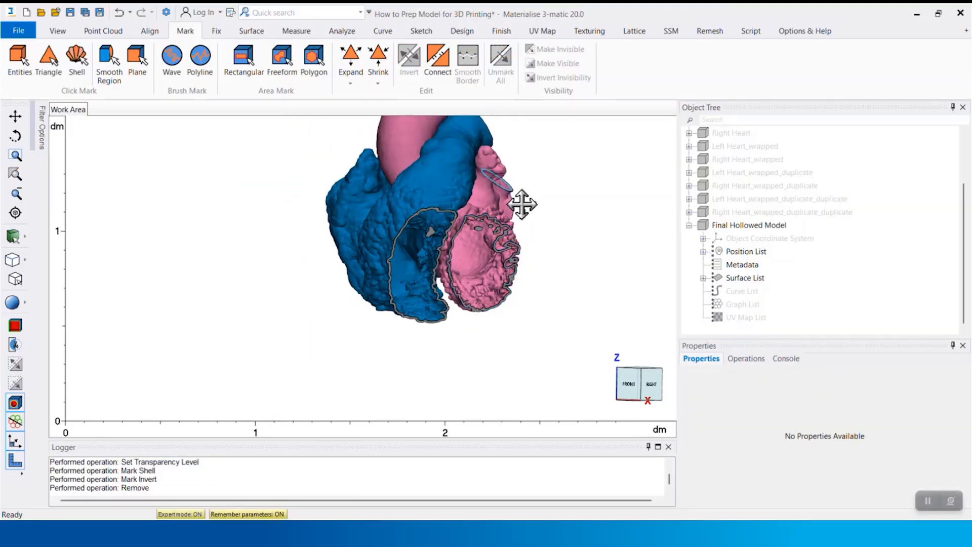
{"action": "right_click_drag", "start_coordinate": [520, 207], "coordinate": [476, 284], "text": "shift"}
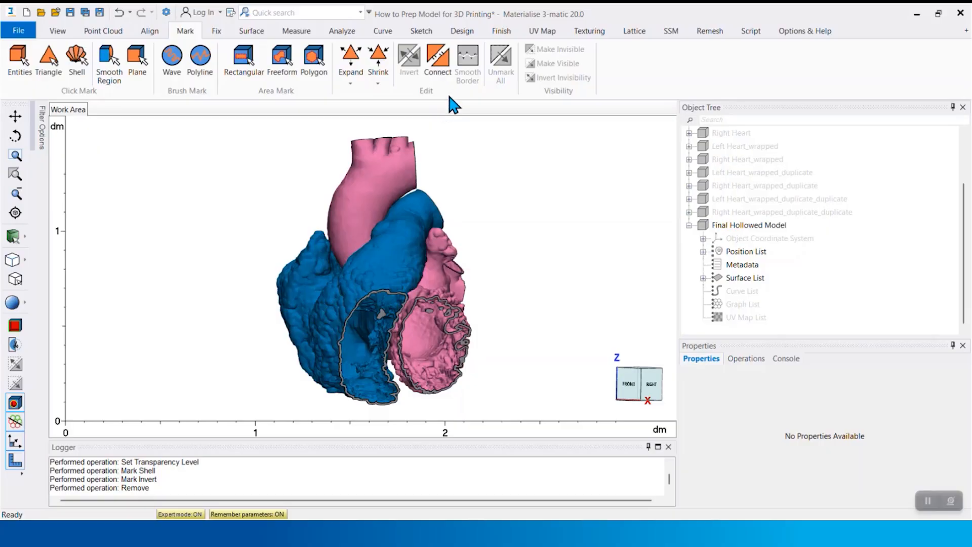
Place a Quick Label reading Case ID on the front of the pink aorta, with font height 5 and depth 0.7
{"action": "left_click", "coordinate": [500, 32]}
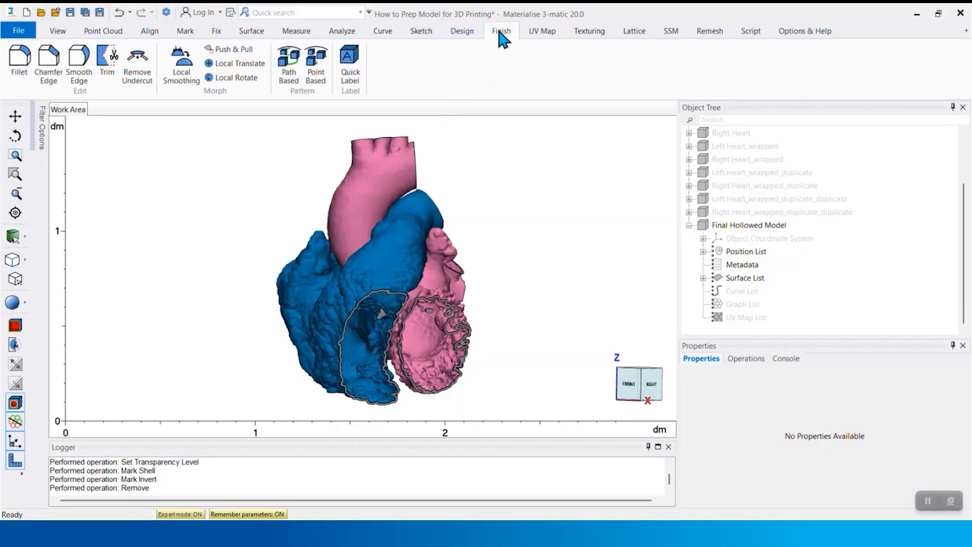
{"action": "left_click", "coordinate": [349, 61]}
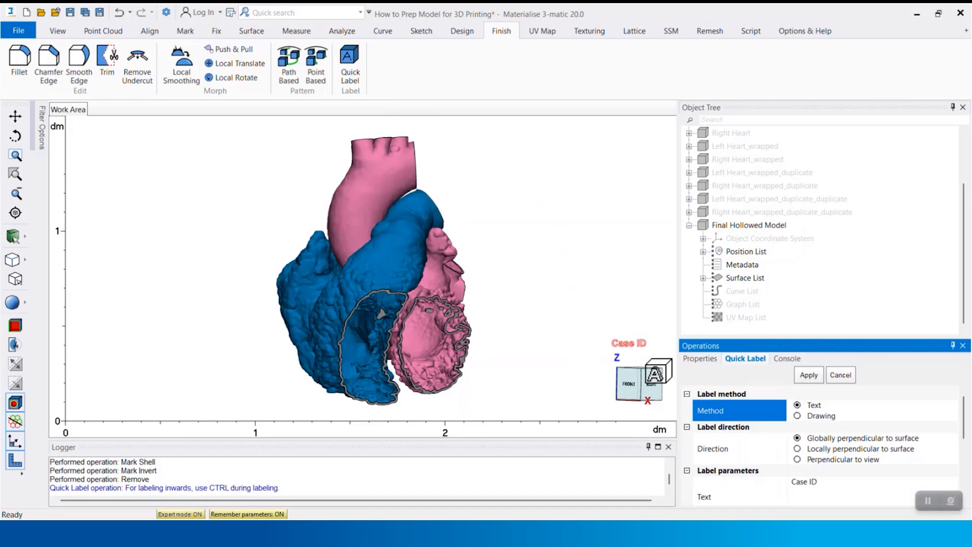
{"action": "left_click_drag", "start_coordinate": [764, 337], "coordinate": [768, 238]}
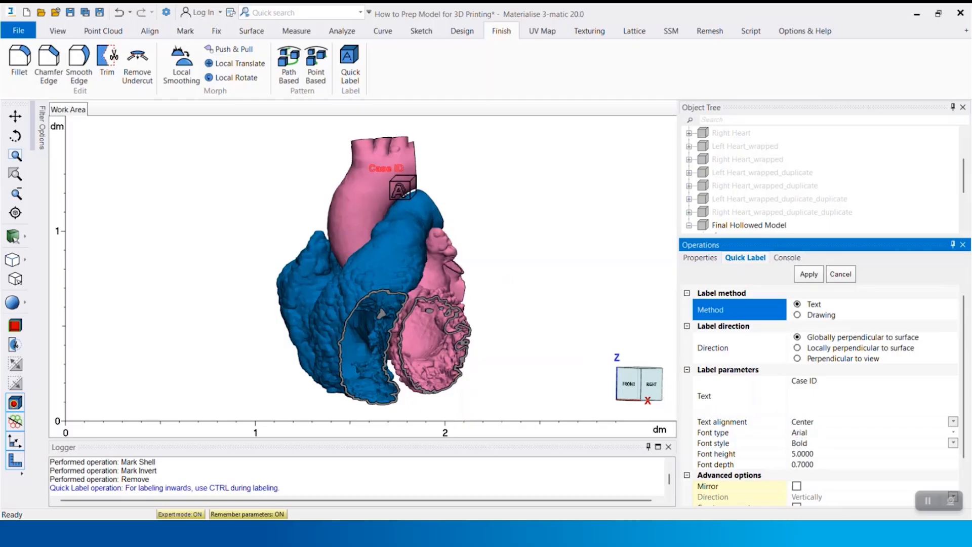
{"action": "scroll", "coordinate": [403, 188], "scroll_direction": "up", "scroll_amount": 3}
{"action": "scroll", "coordinate": [403, 188], "scroll_direction": "up", "scroll_amount": 1}
{"action": "middle_click_drag", "start_coordinate": [401, 193], "coordinate": [412, 247]}
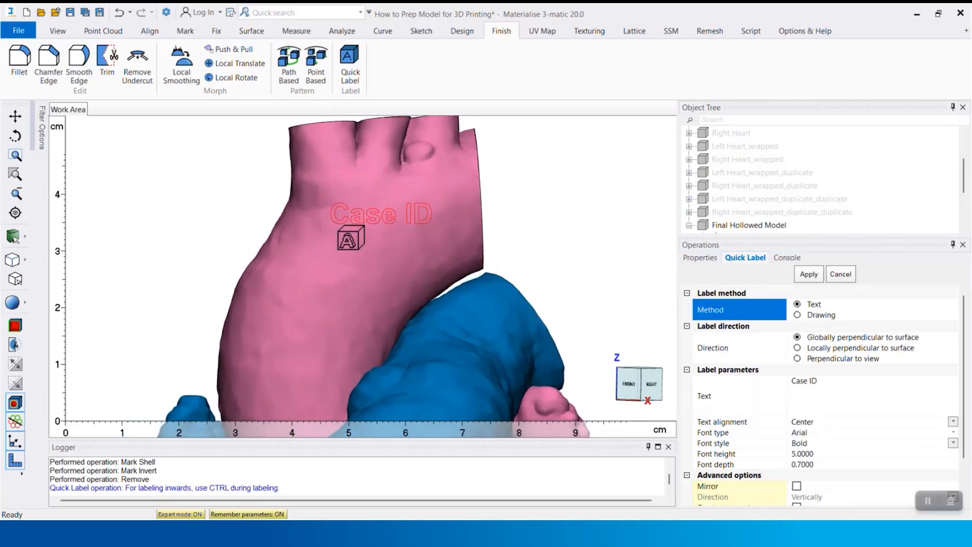
{"action": "right_click_drag", "start_coordinate": [96, 261], "coordinate": [82, 232]}
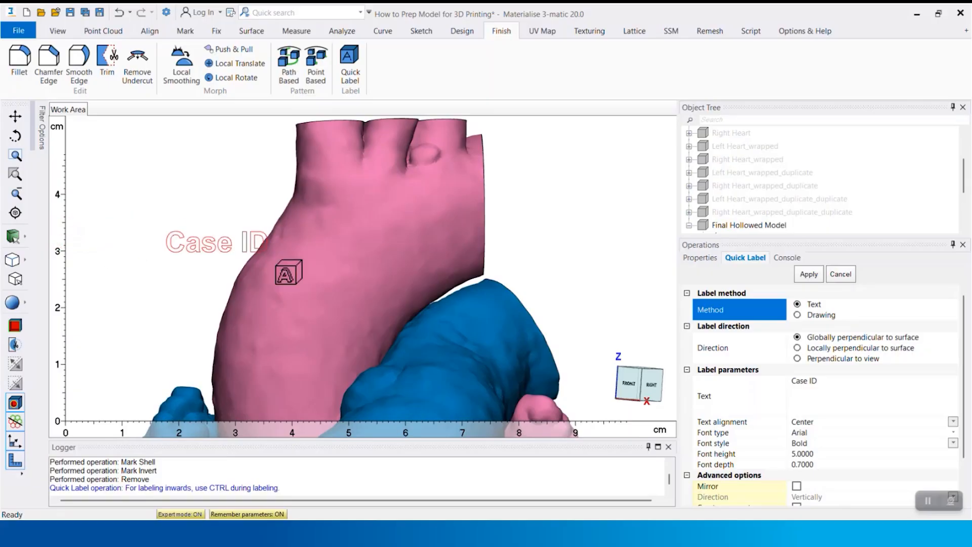
{"action": "left_click", "coordinate": [400, 217]}
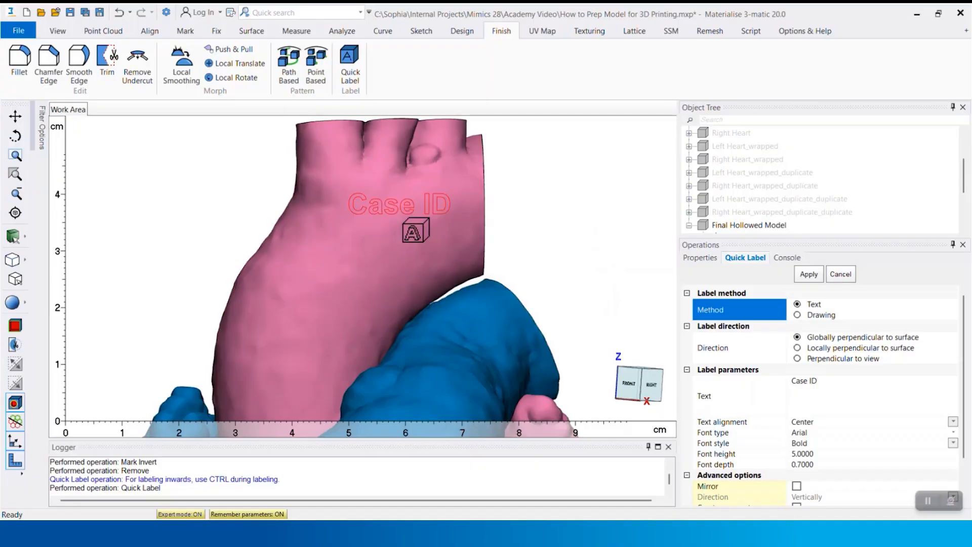
{"action": "left_click", "coordinate": [415, 231]}
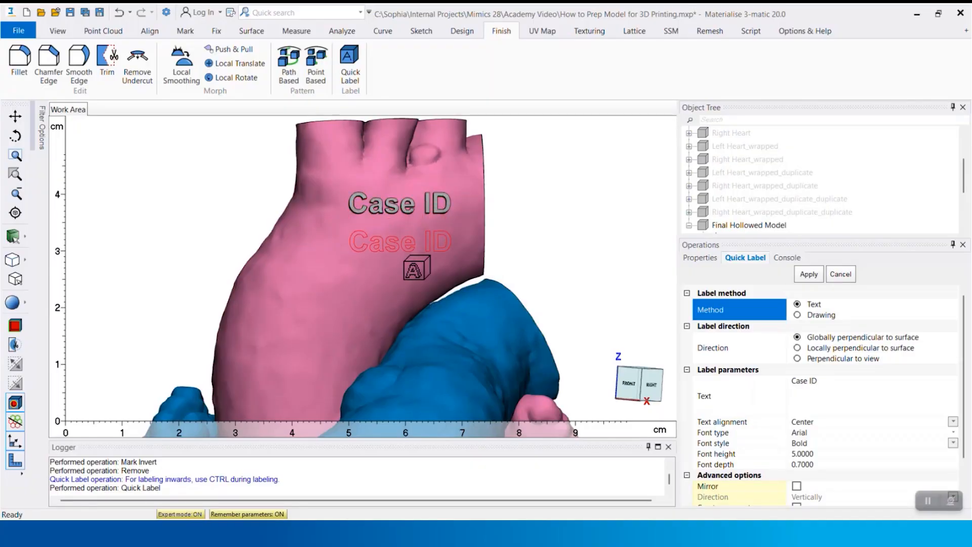
Place a second Case ID label directly below the first one on the aorta
{"action": "left_click", "coordinate": [416, 268]}
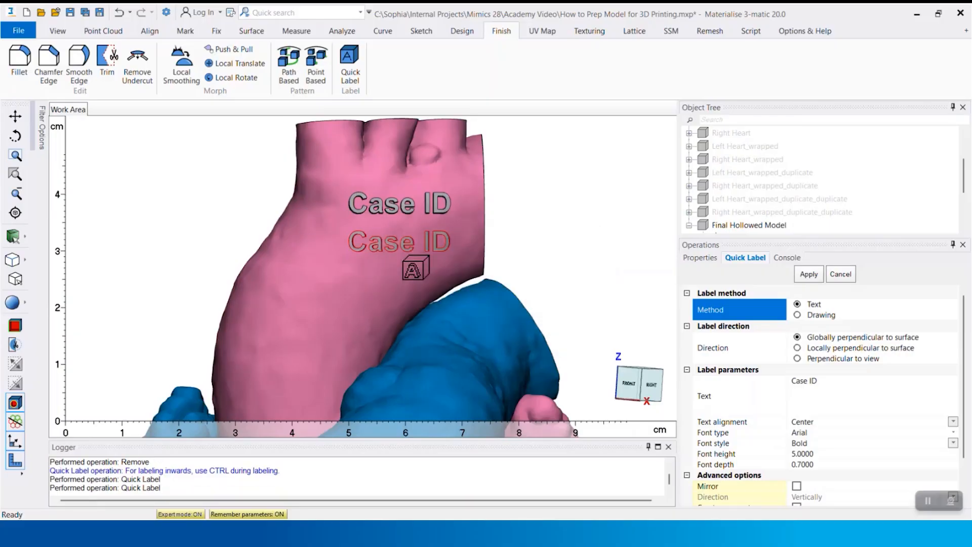
{"action": "right_click_drag", "start_coordinate": [444, 288], "coordinate": [452, 270]}
{"action": "scroll", "coordinate": [456, 271], "scroll_direction": "up", "scroll_amount": 4}
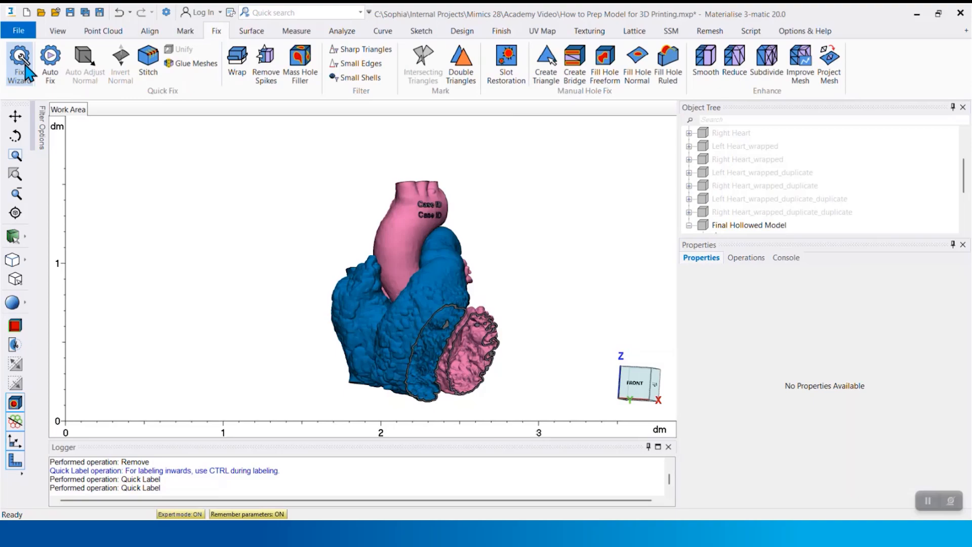
Diagnose Final Hollowed Model with the Fix Wizard, follow its repair advice repeatedly to fix the mesh errors, and close the wizard
{"action": "left_click", "coordinate": [25, 65]}
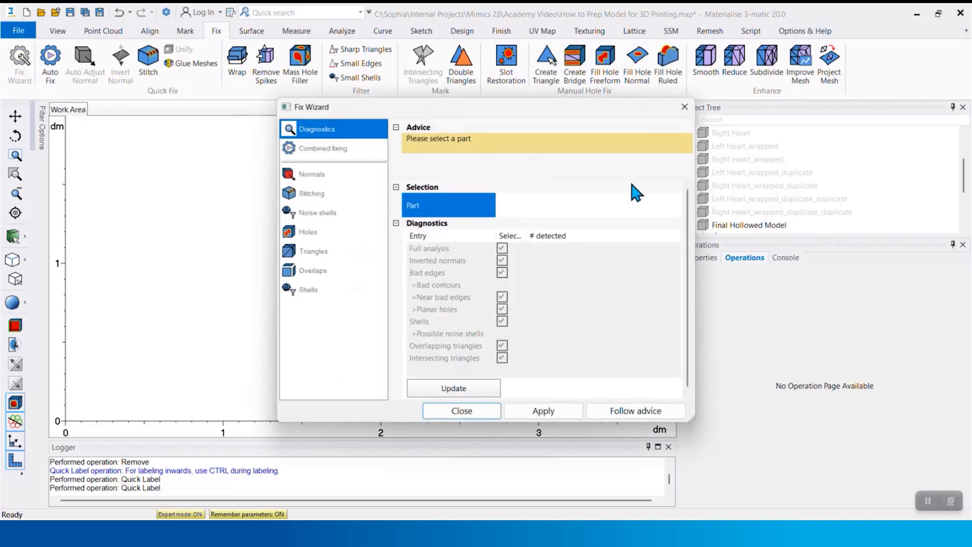
{"action": "left_click", "coordinate": [735, 225]}
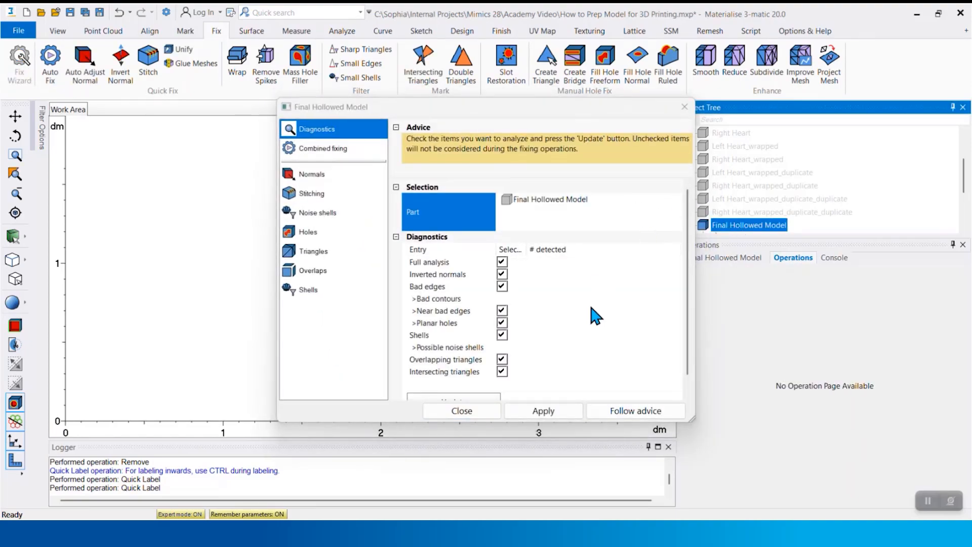
{"action": "left_click", "coordinate": [621, 412]}
{"action": "left_click", "coordinate": [624, 416]}
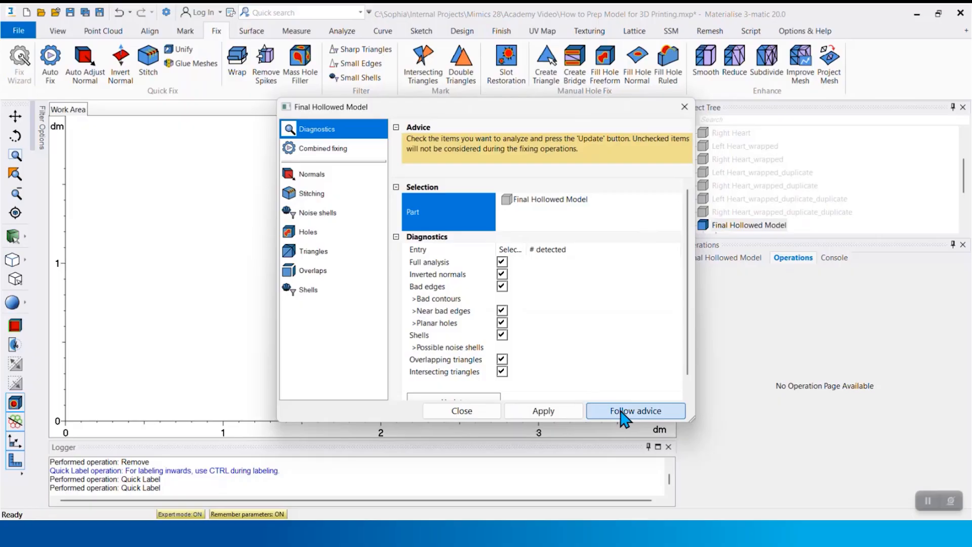
{"action": "left_click", "coordinate": [625, 416]}
{"action": "left_click", "coordinate": [622, 412]}
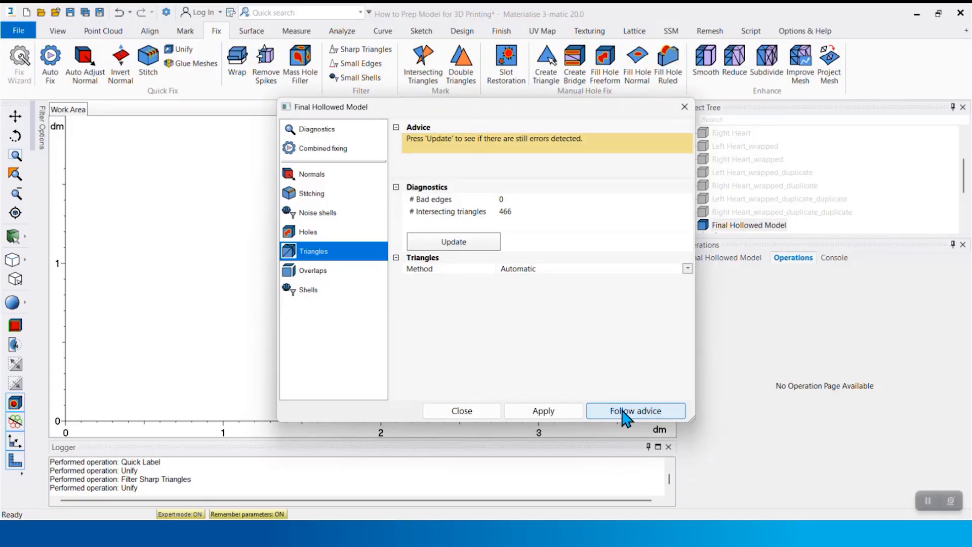
{"action": "left_click", "coordinate": [624, 414]}
{"action": "left_click", "coordinate": [626, 414]}
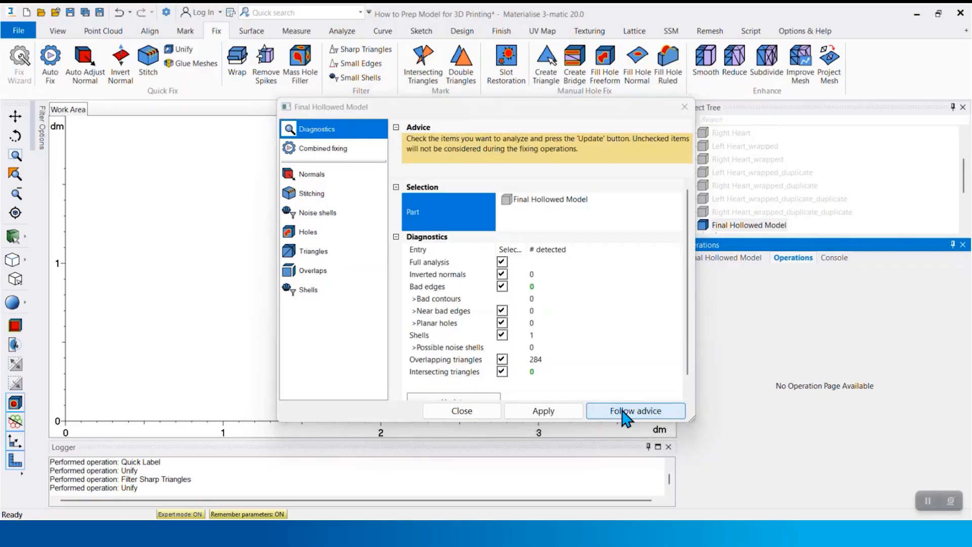
{"action": "left_click", "coordinate": [626, 414]}
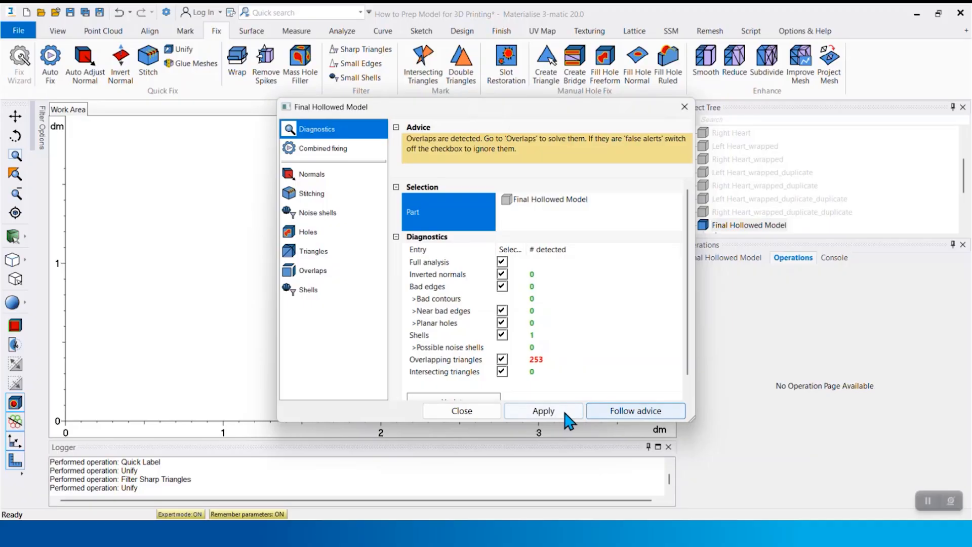
{"action": "left_click", "coordinate": [462, 411]}
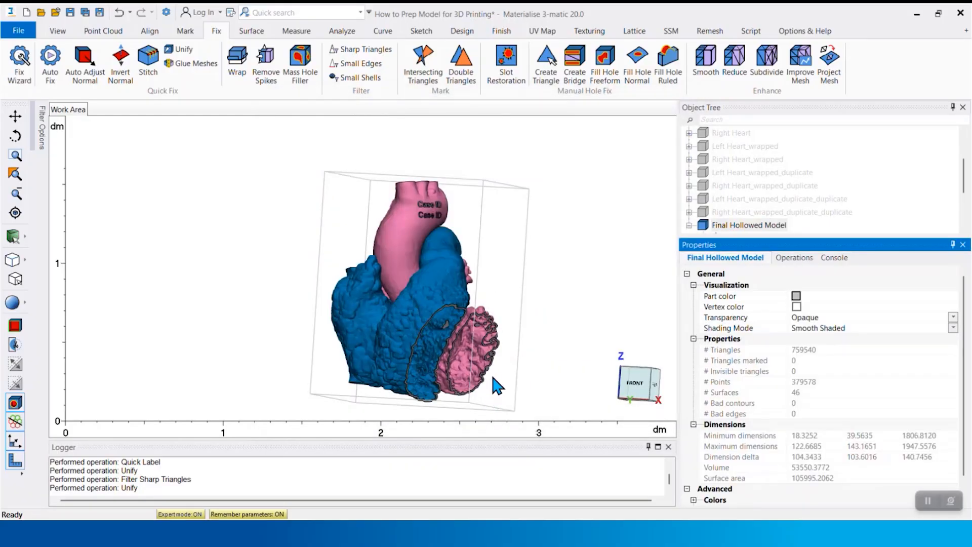
Set the whole surface list of Final Hollowed Model to use the part color instead of the separate surface colors
{"action": "mouse_move", "coordinate": [494, 385]}
{"action": "right_mouse_down"}
{"action": "mouse_move", "coordinate": [467, 372]}
{"action": "mouse_move", "coordinate": [475, 386]}
{"action": "right_mouse_up"}
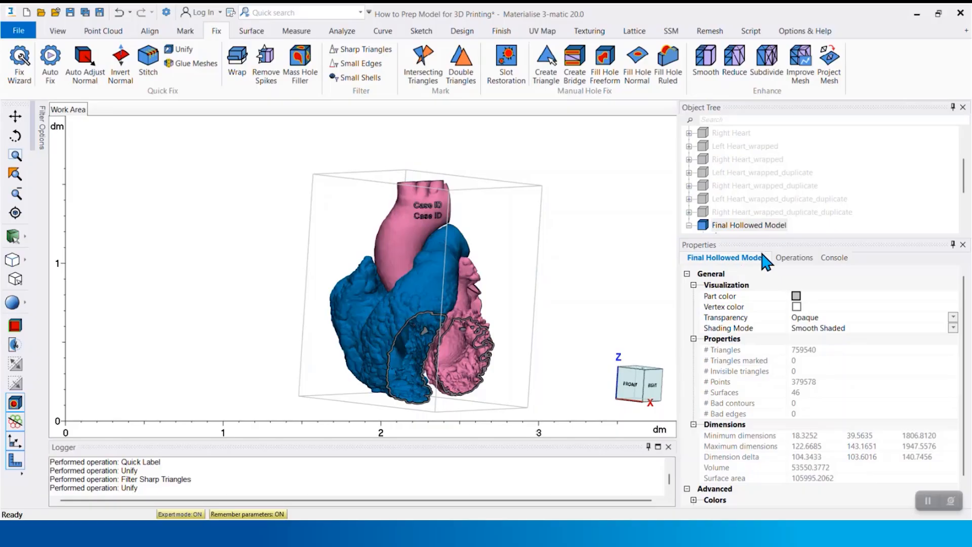
{"action": "left_click", "coordinate": [690, 225]}
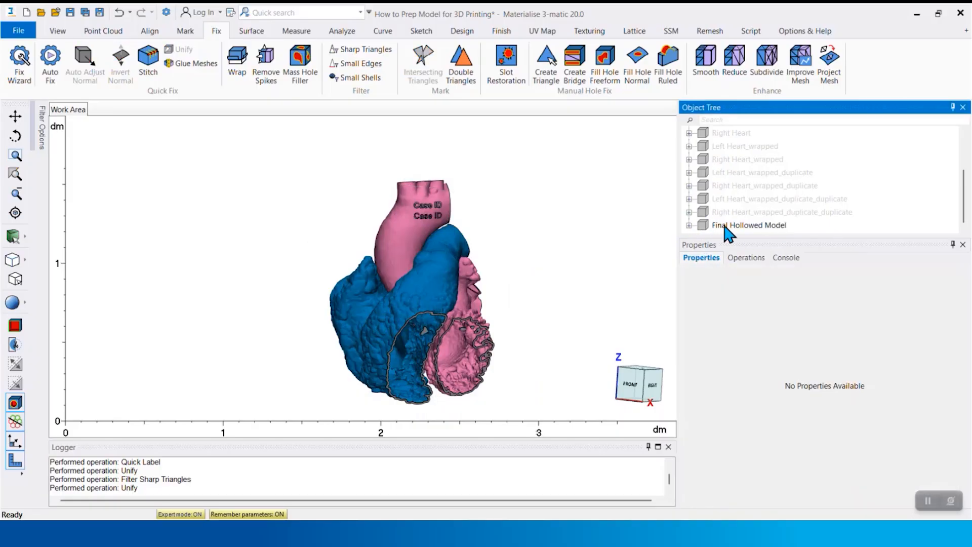
{"action": "left_click", "coordinate": [689, 226]}
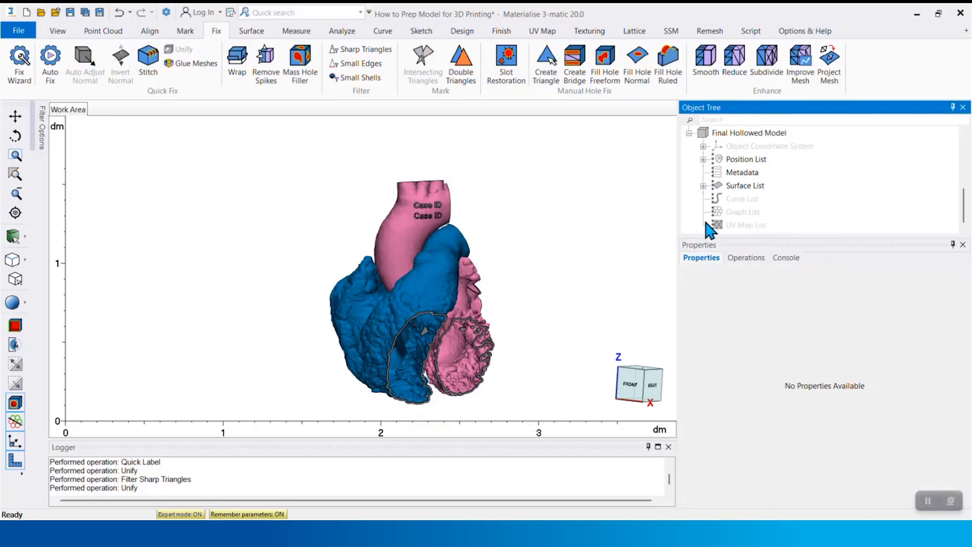
{"action": "left_click", "coordinate": [741, 187]}
{"action": "left_click", "coordinate": [797, 296]}
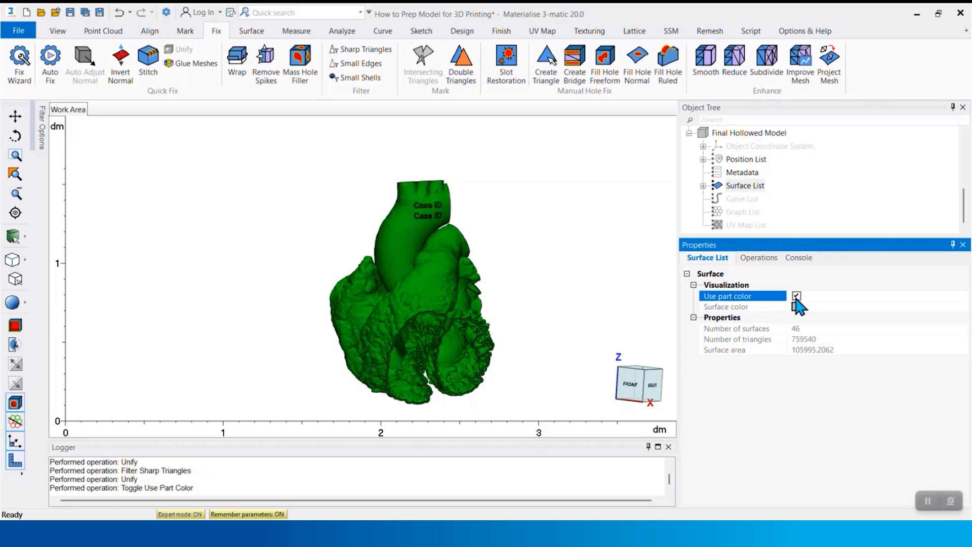
Copy Final Hollowed Model into the Mimics heart project and show its contours on the images, checking them across the axial slices
{"action": "left_click", "coordinate": [748, 133]}
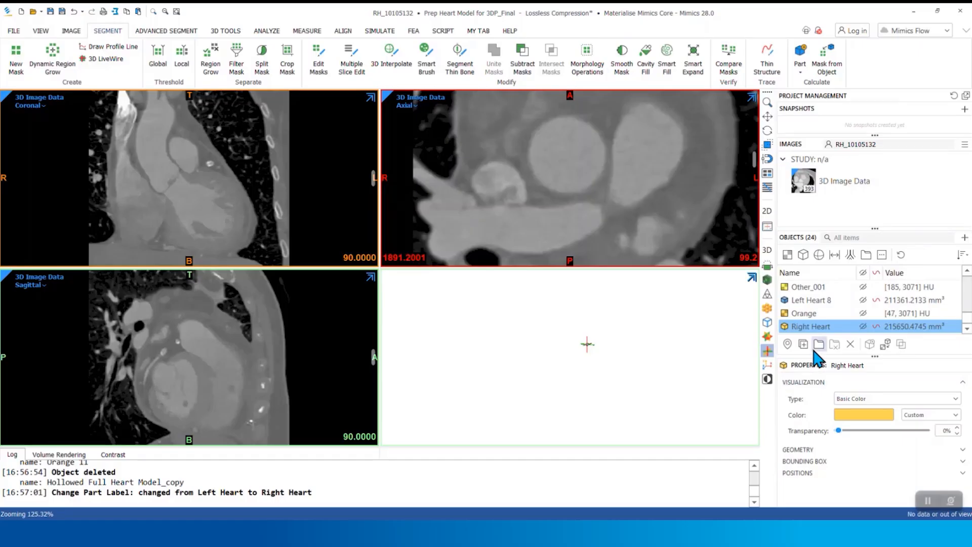
{"action": "key", "text": "ctrl+v"}
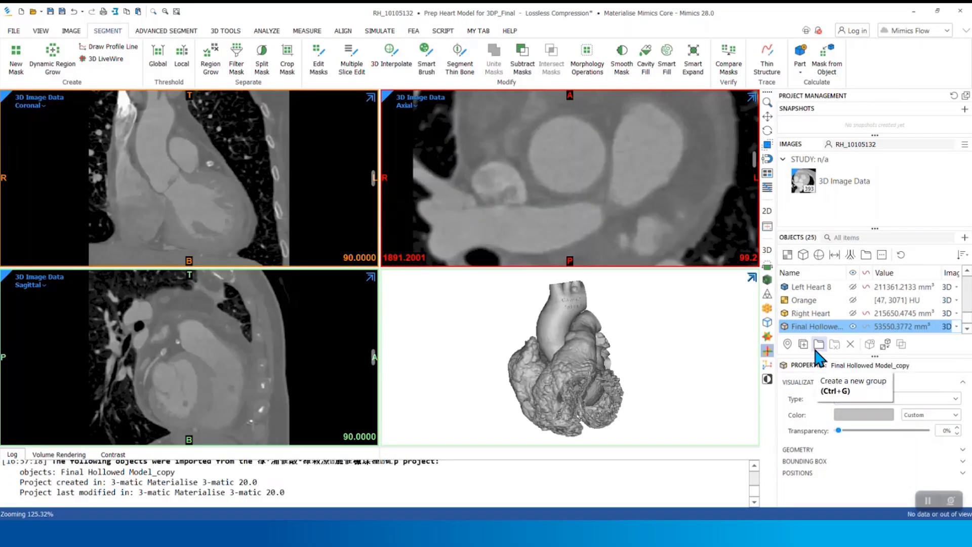
{"action": "left_click", "coordinate": [866, 327]}
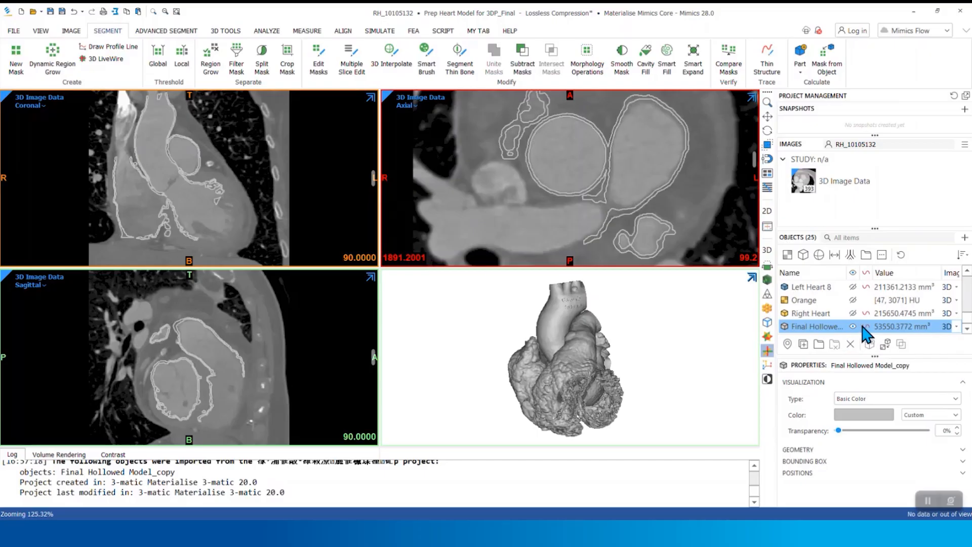
{"action": "scroll", "coordinate": [686, 155], "scroll_direction": "down", "scroll_amount": 2}
{"action": "scroll", "coordinate": [685, 155], "scroll_direction": "down", "scroll_amount": 2}
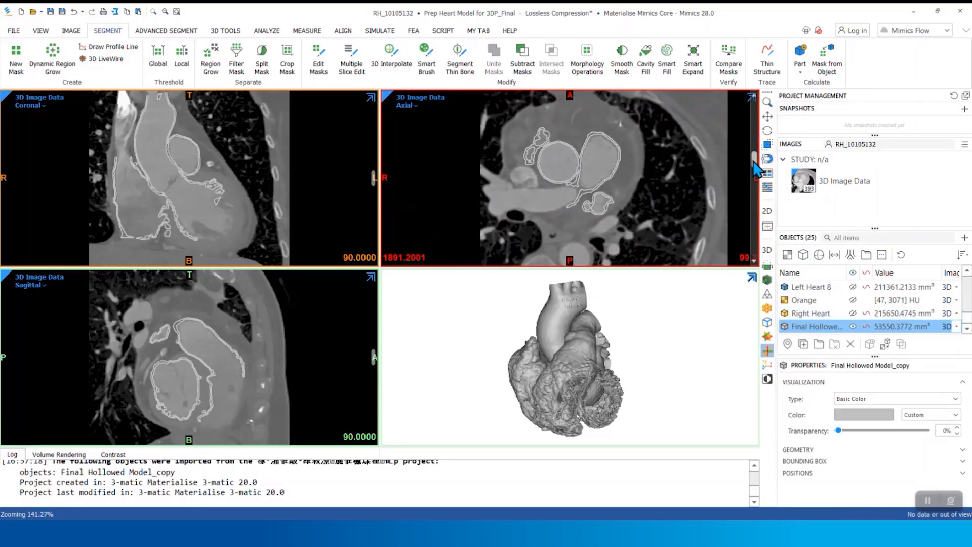
{"action": "mouse_move", "coordinate": [753, 158]}
{"action": "left_mouse_down"}
{"action": "mouse_move", "coordinate": [754, 148]}
{"action": "mouse_move", "coordinate": [754, 177]}
{"action": "left_mouse_up"}
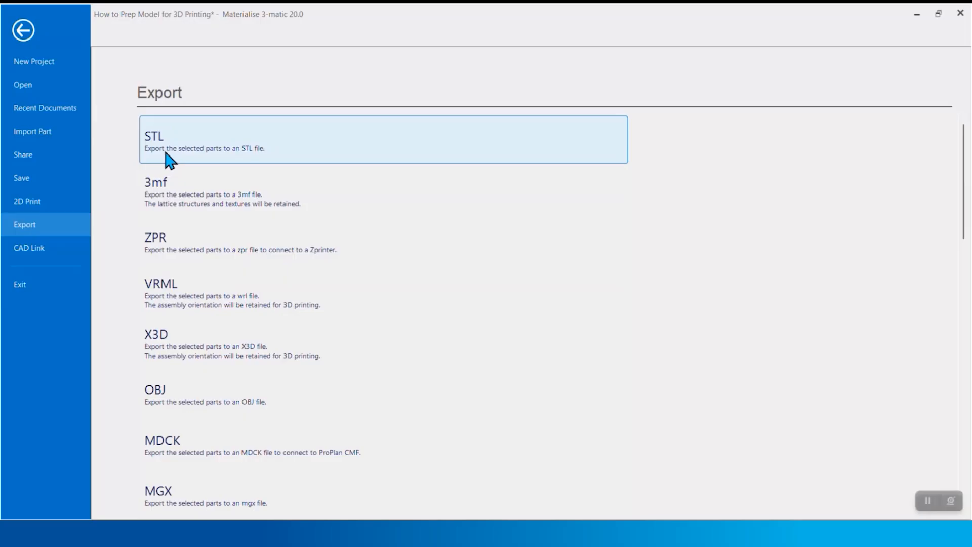
Back in 3-matic, export Final Hollowed Model as a binary STL to the Desktop with scaling factor 1.0000 and no color
{"action": "left_click", "coordinate": [166, 152]}
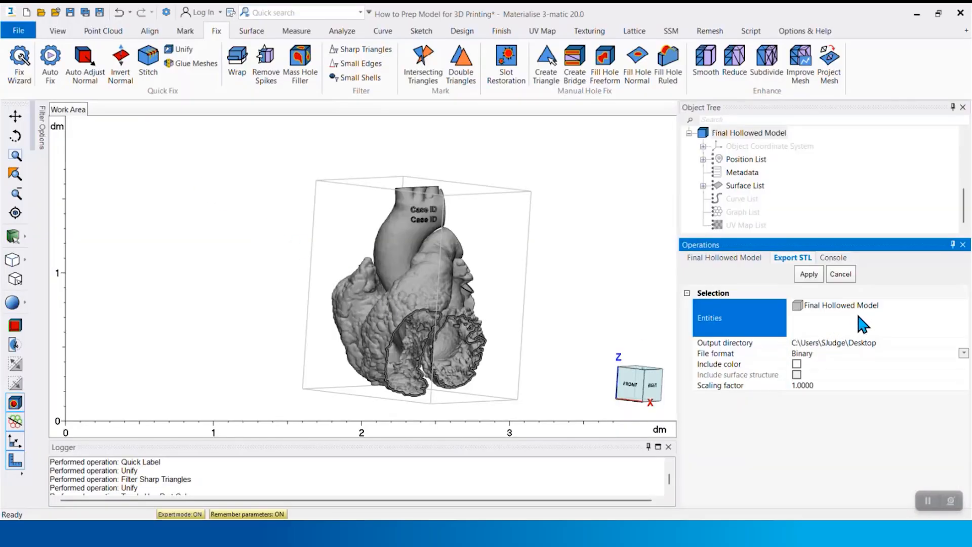
{"action": "left_click", "coordinate": [817, 276]}
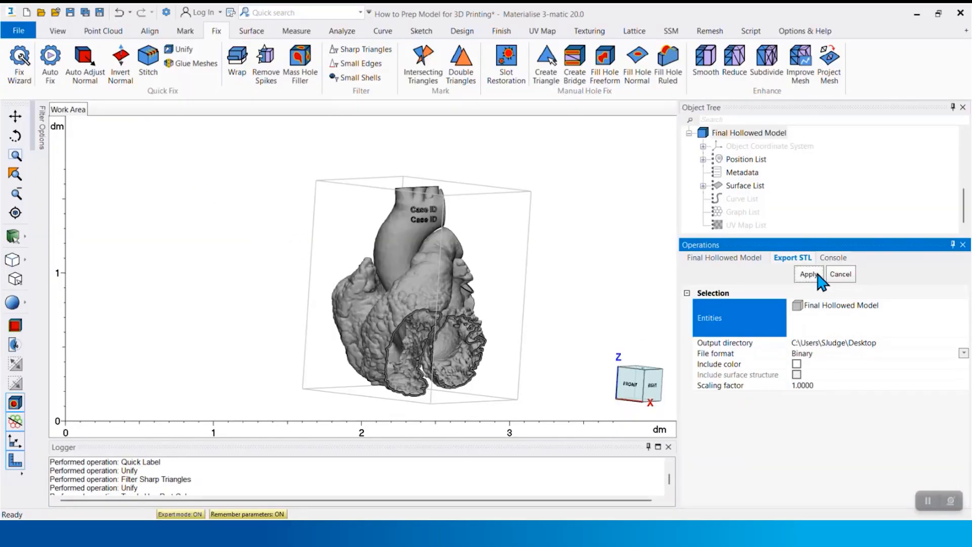